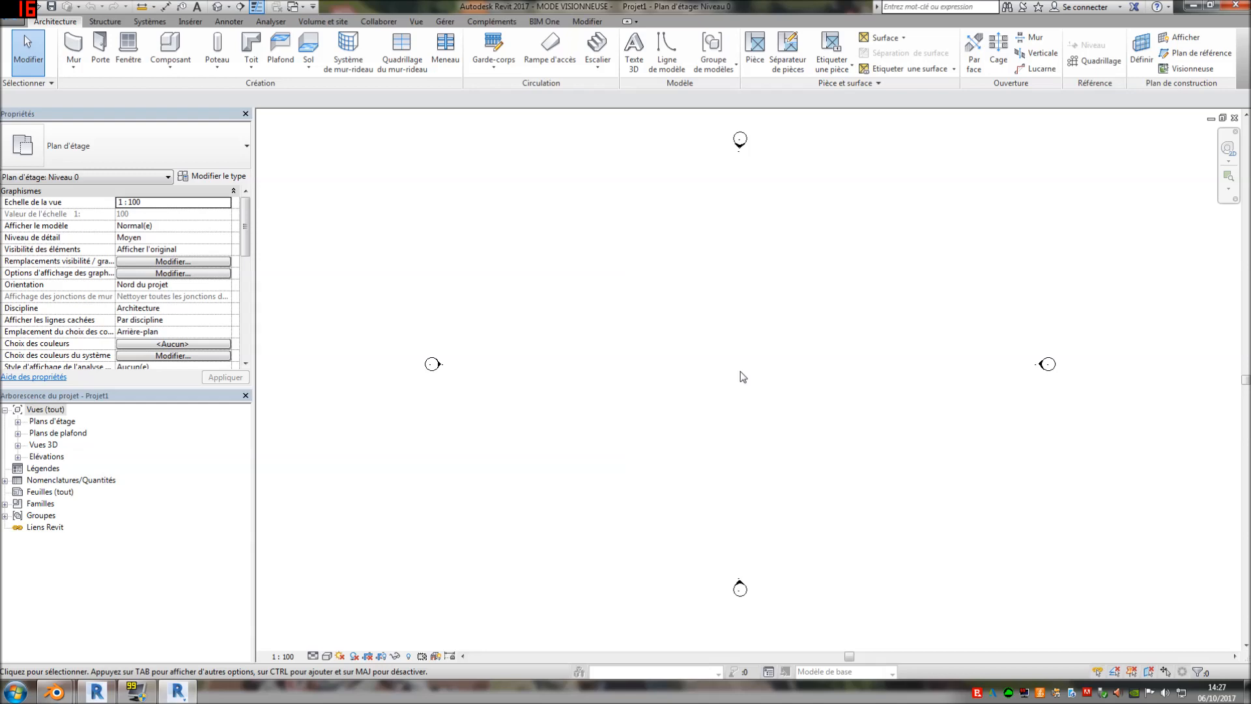
Start a stair by component with wider properties, and set its desired number of risers to 17
{"action": "left_click", "coordinate": [602, 70]}
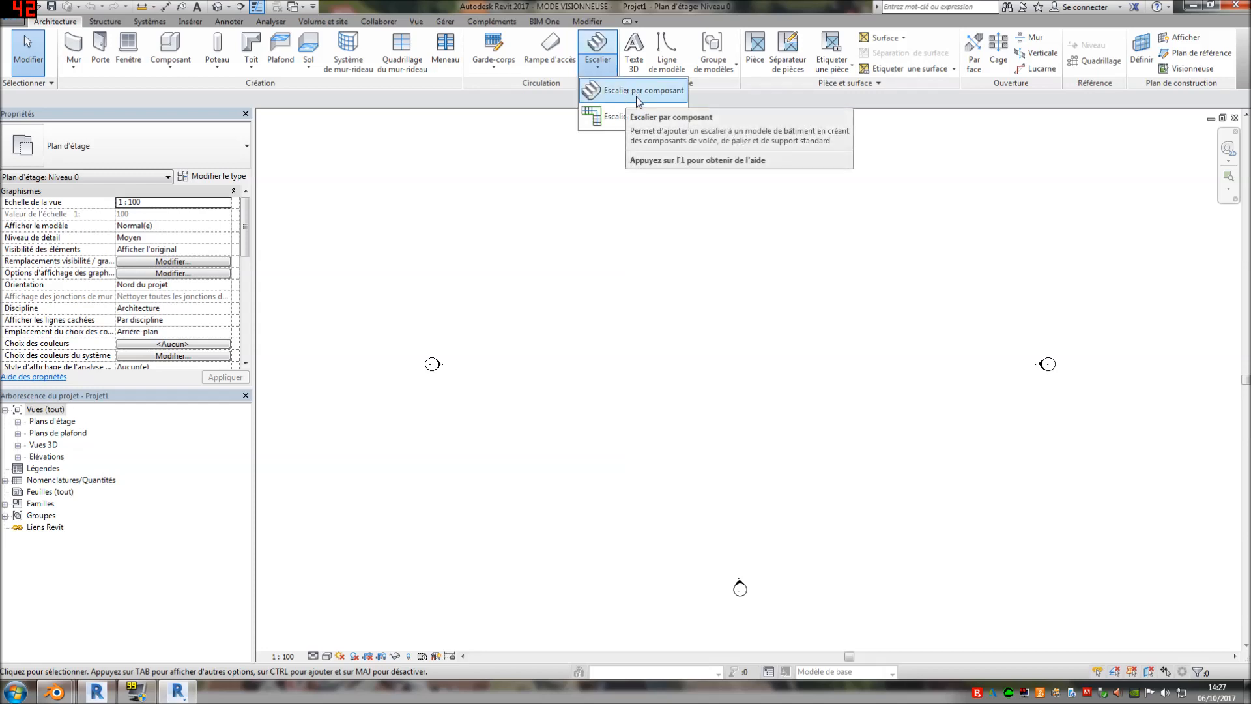
{"action": "left_click", "coordinate": [643, 96]}
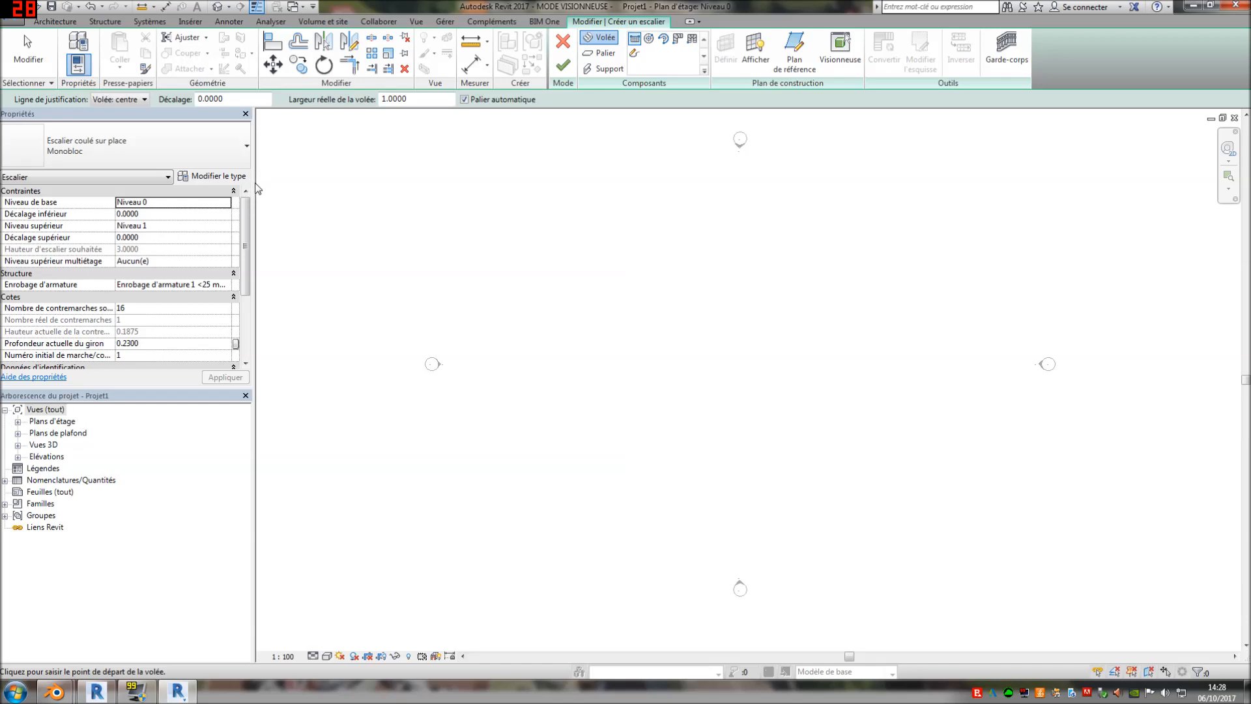
{"action": "left_click_drag", "start_coordinate": [254, 183], "coordinate": [410, 185]}
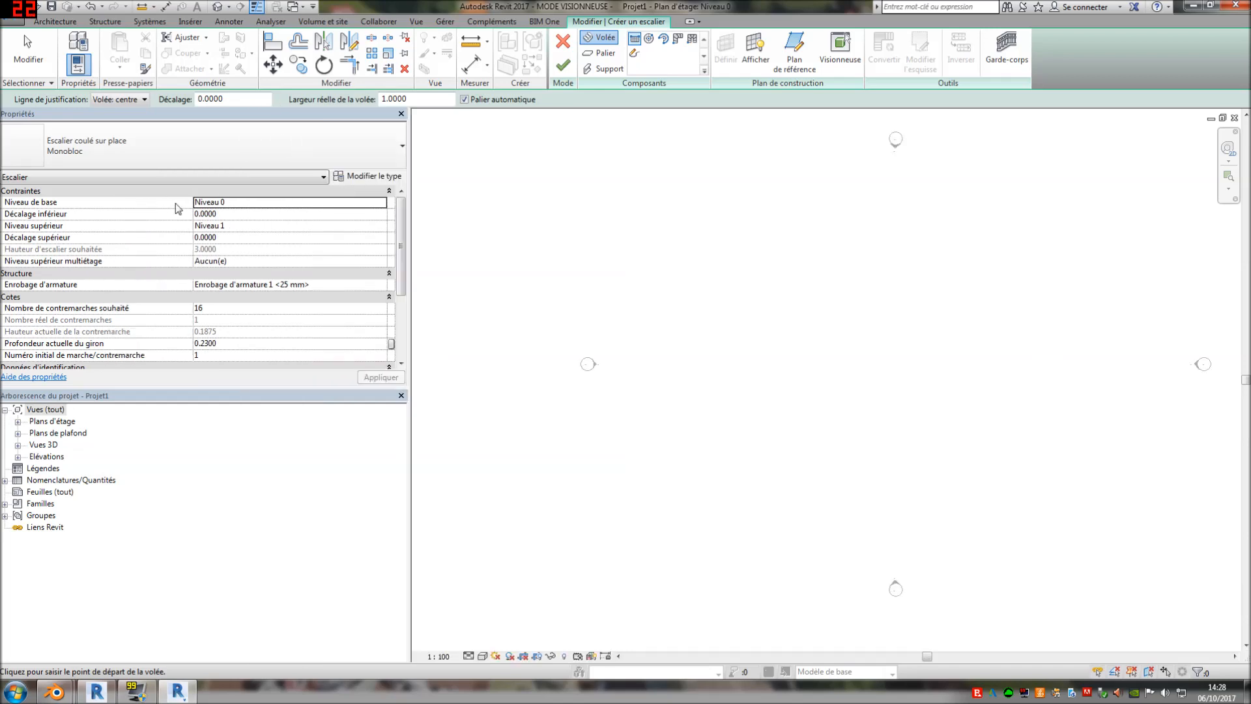
{"action": "left_click", "coordinate": [228, 308]}
{"action": "type", "text": "17"}
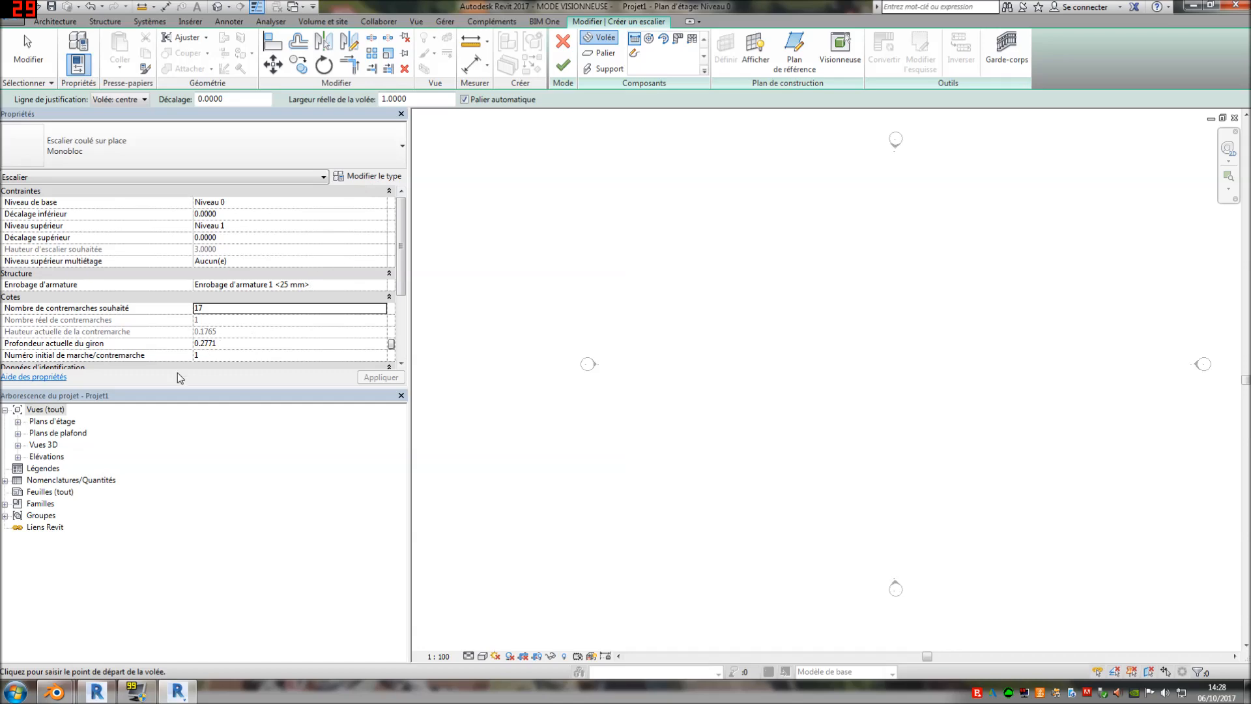
Examine the Monobloc stair type's parameters and its stair calculator rules
{"action": "left_click", "coordinate": [368, 177]}
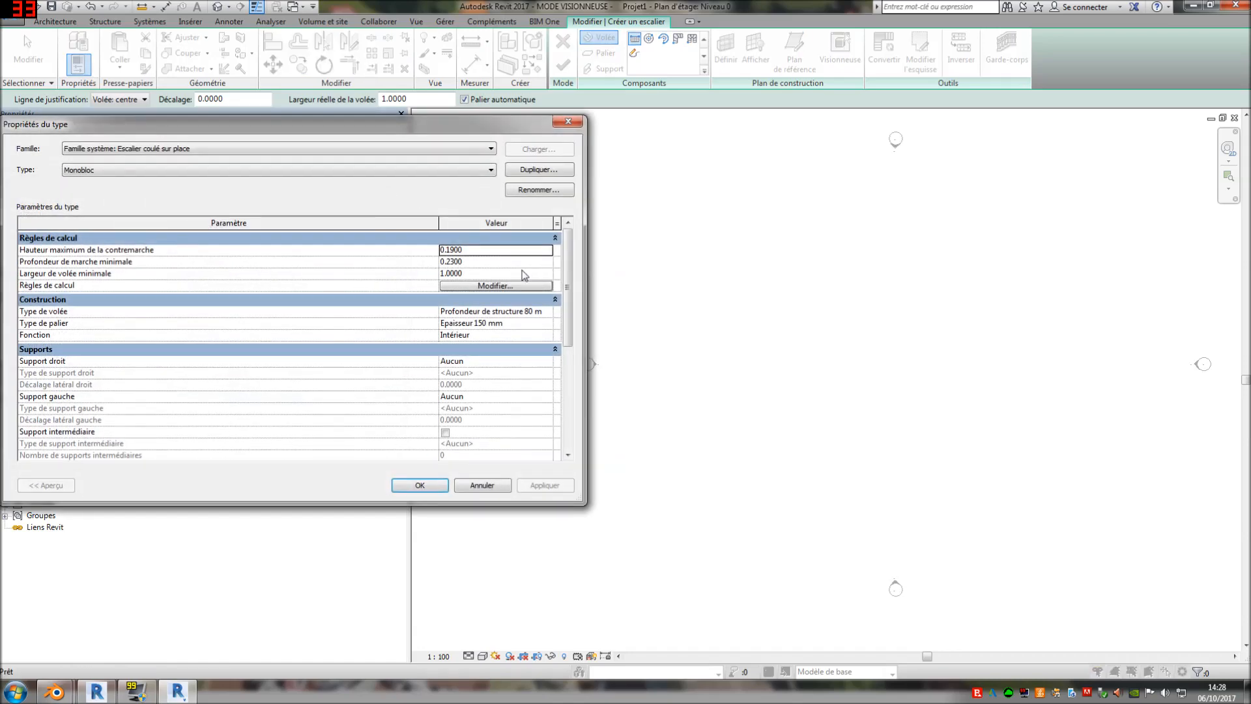
{"action": "left_click", "coordinate": [480, 286]}
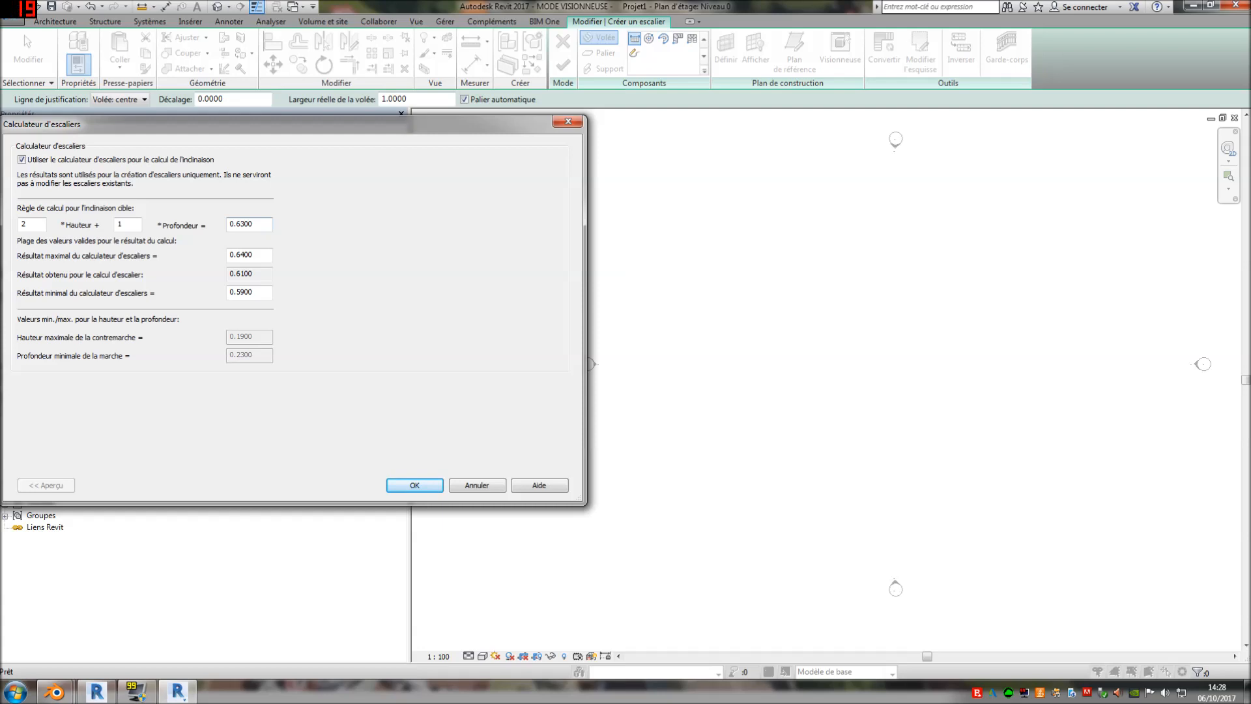
{"action": "left_click", "coordinate": [568, 121]}
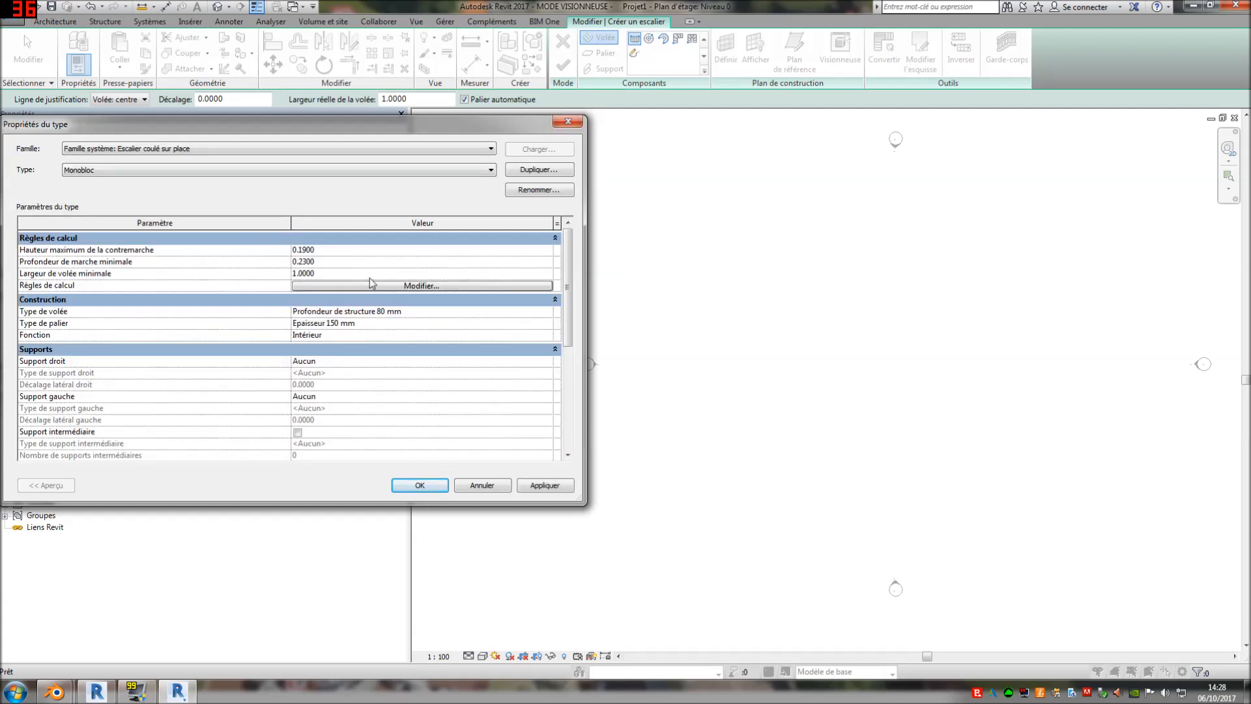
{"action": "left_click", "coordinate": [568, 121]}
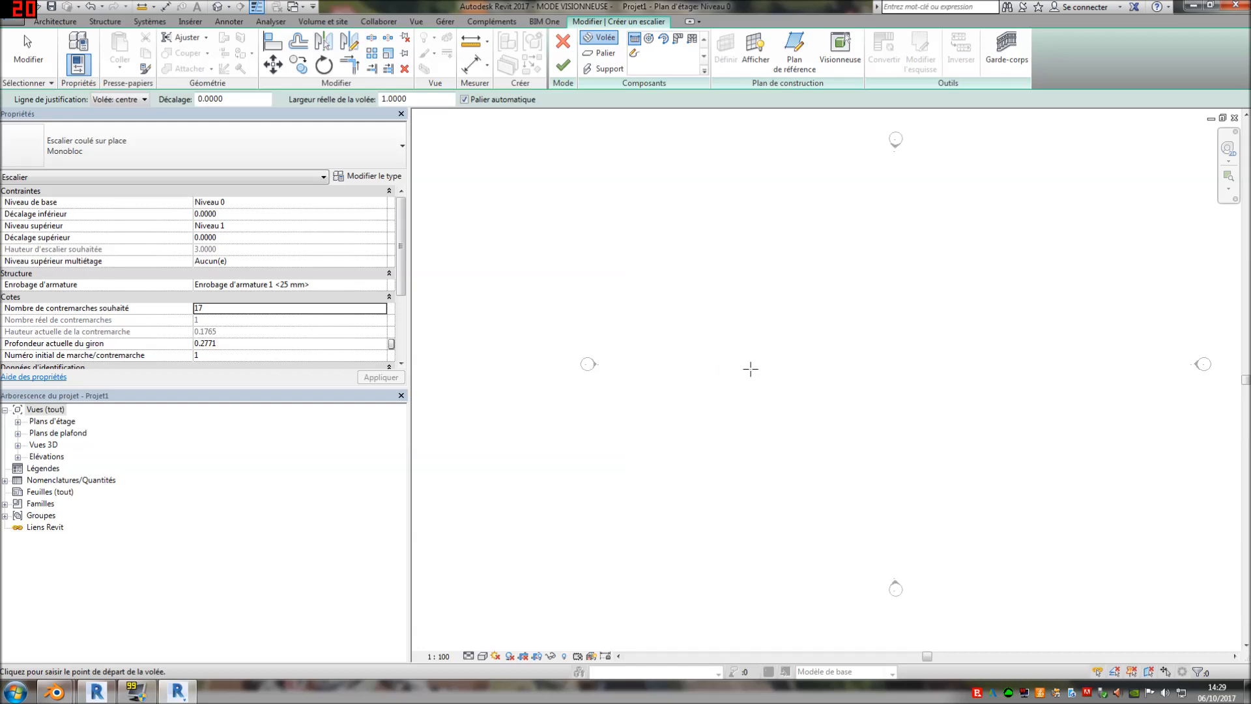
Draw a single straight horizontal run with all 17 risers in the Niveau 0 plan and finish the stair
{"action": "mouse_move", "coordinate": [803, 351]}
{"action": "middle_mouse_down"}
{"action": "mouse_move", "coordinate": [726, 369]}
{"action": "mouse_move", "coordinate": [586, 357]}
{"action": "middle_mouse_up"}
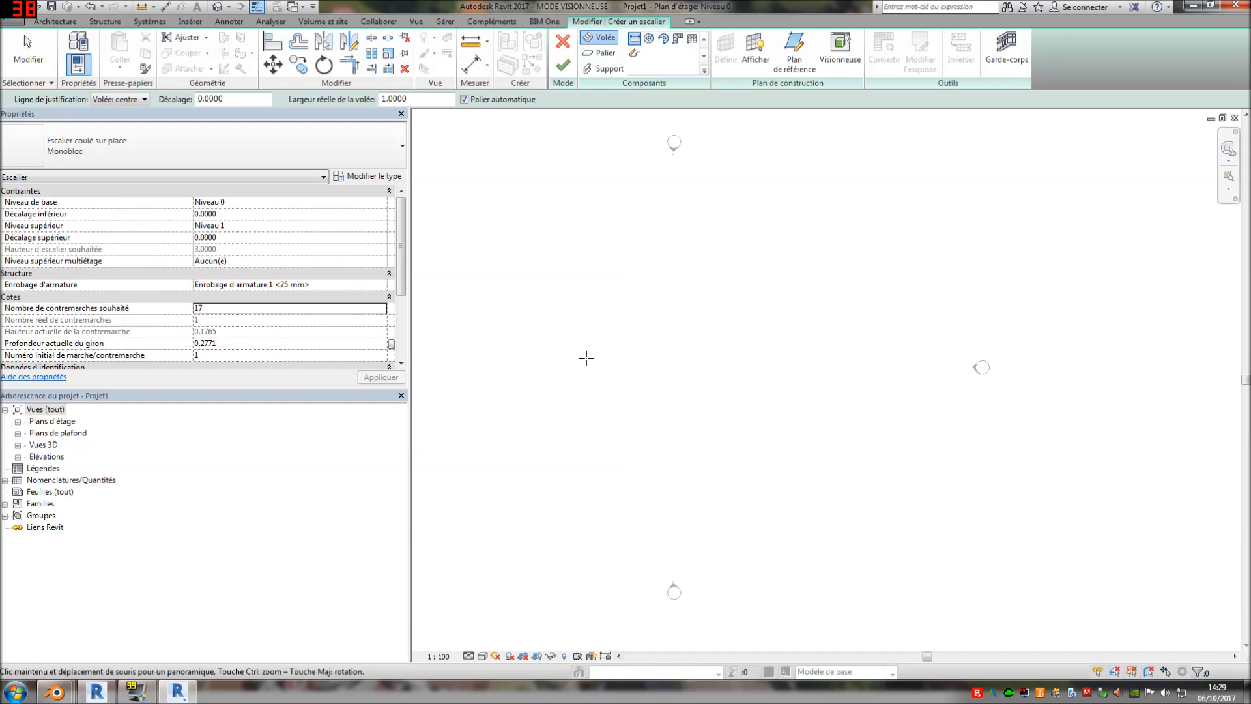
{"action": "left_click", "coordinate": [538, 314]}
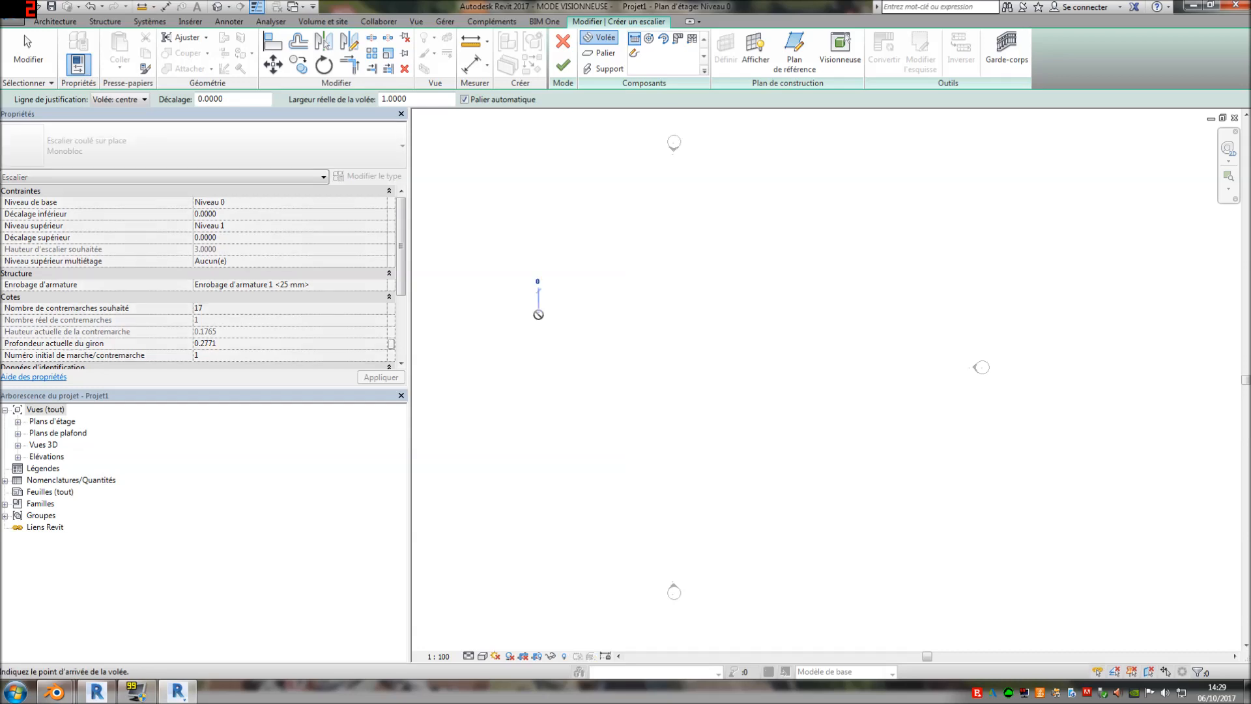
{"action": "left_click", "coordinate": [749, 316]}
{"action": "key", "text": "Escape"}
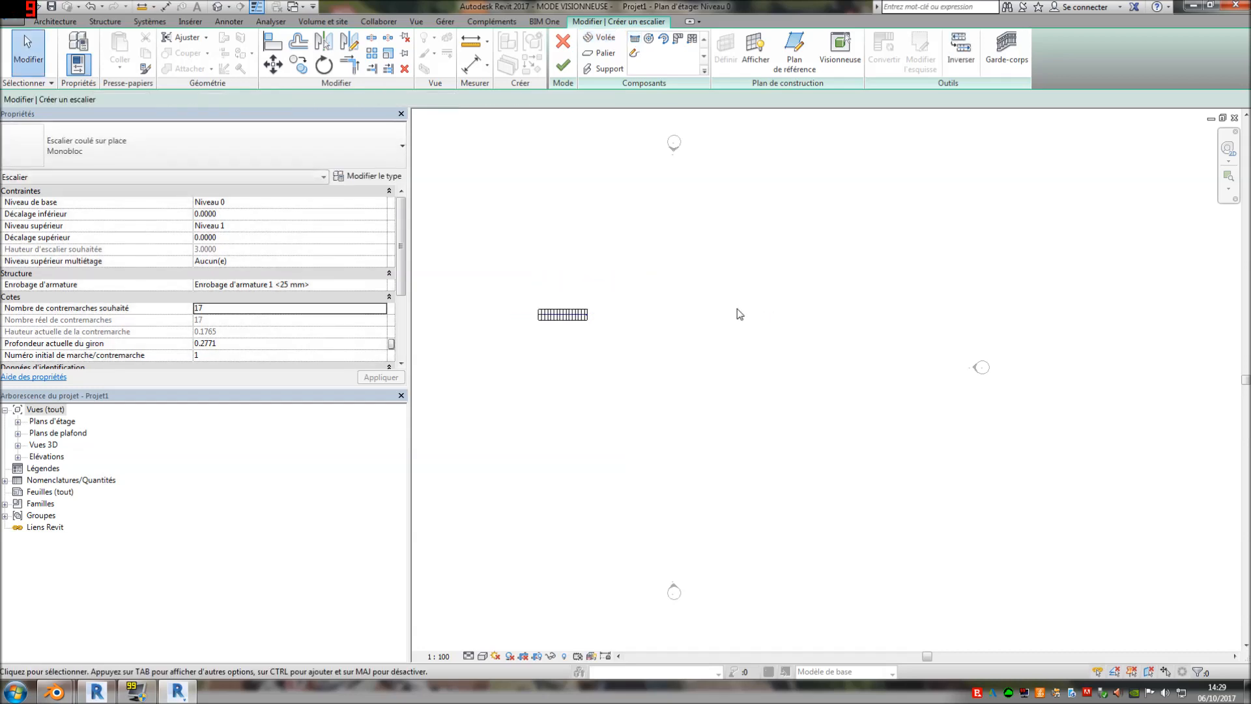
{"action": "left_click", "coordinate": [563, 65]}
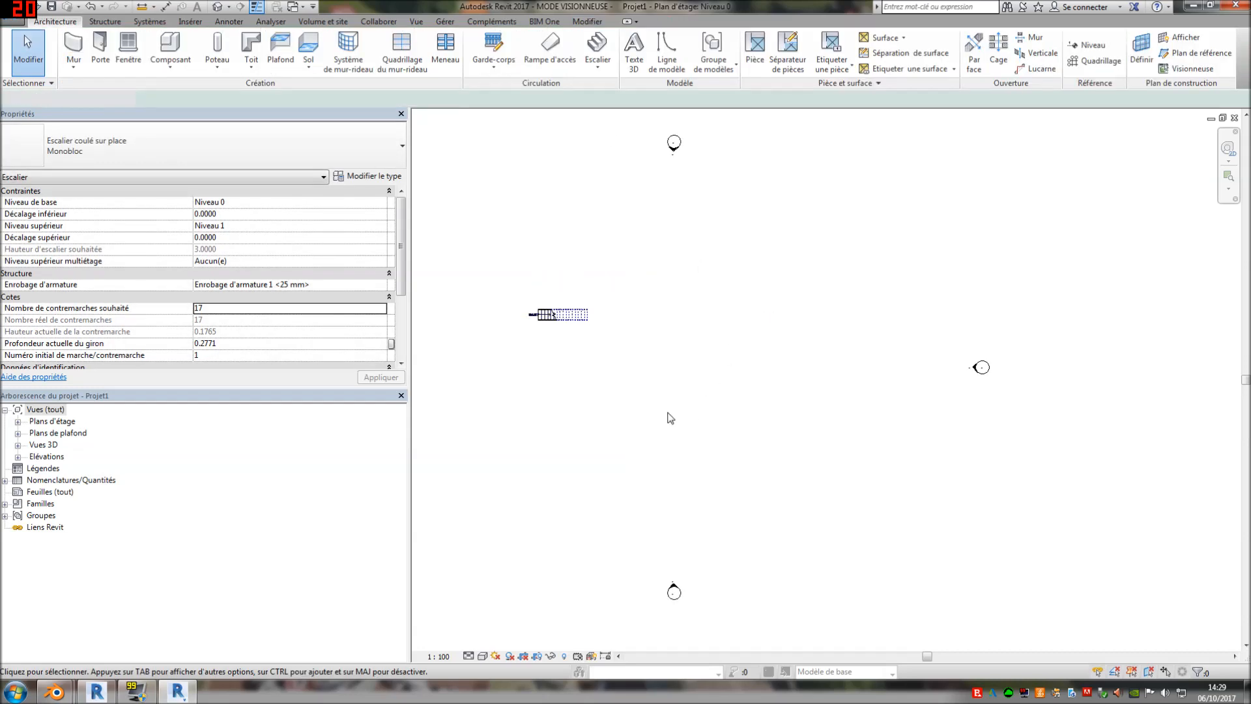
View the straight stair in 3D and return to the Niveau 0 floor plan
{"action": "left_click", "coordinate": [215, 8]}
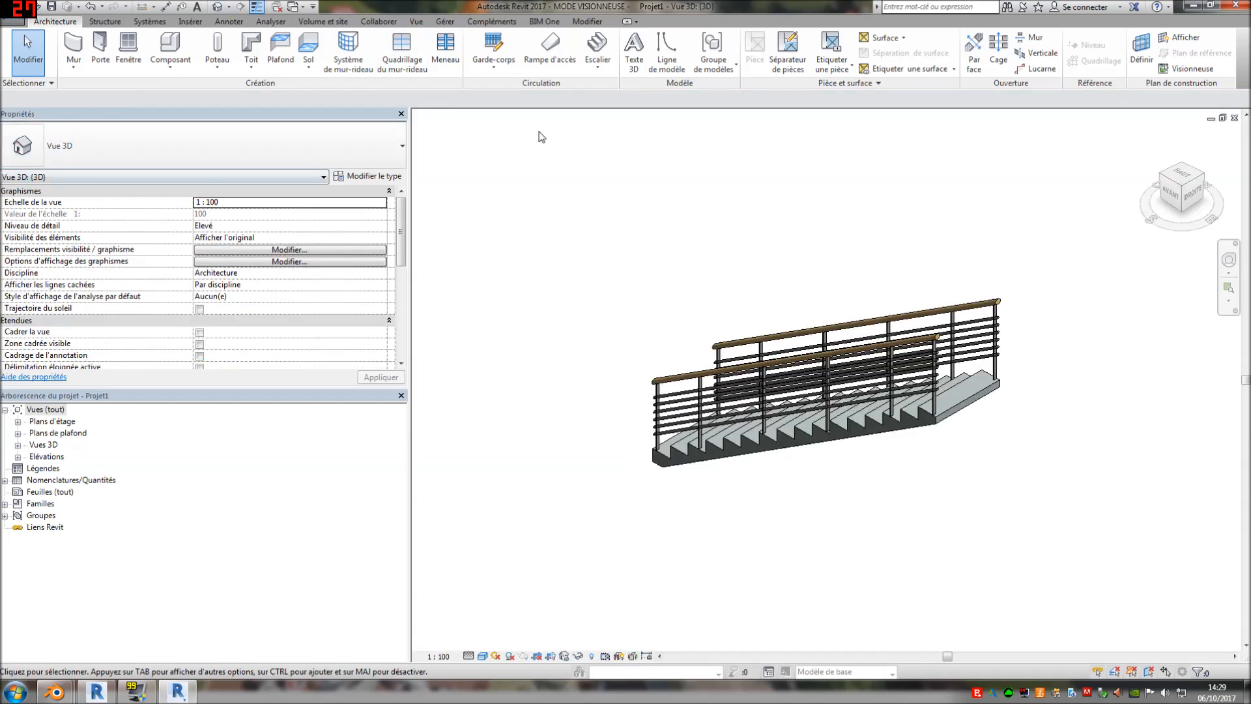
{"action": "left_click", "coordinate": [22, 427]}
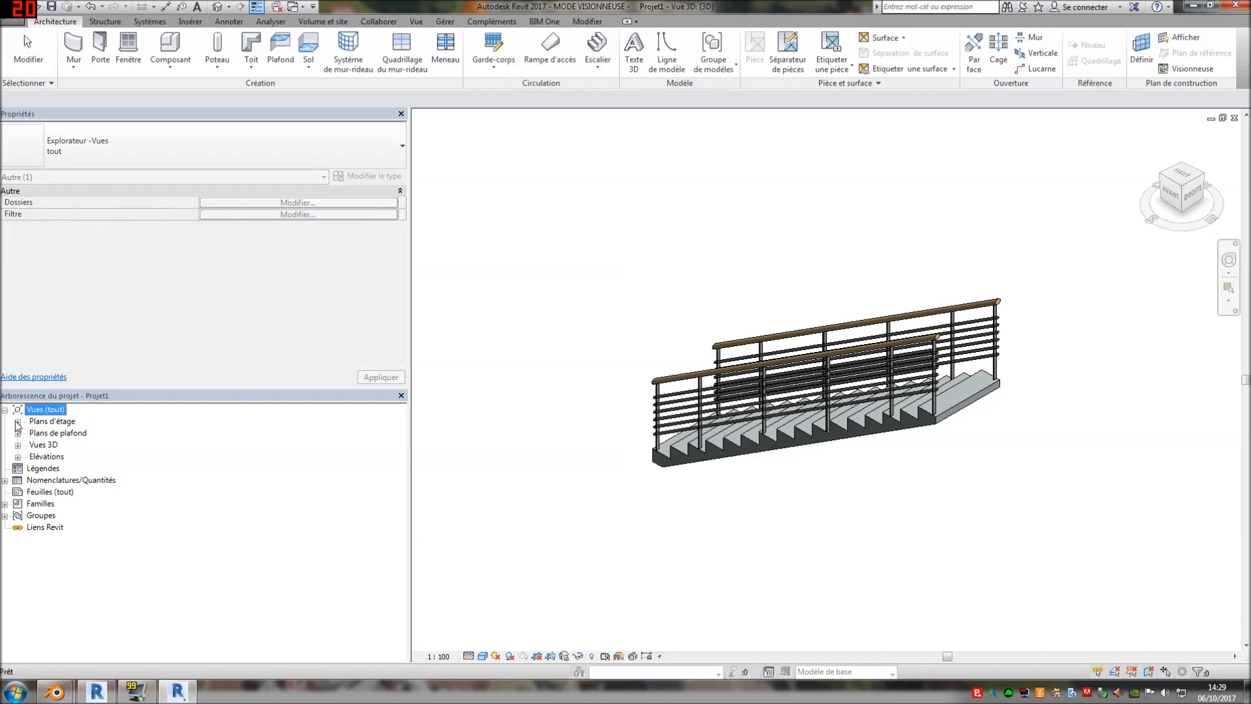
{"action": "left_click", "coordinate": [17, 422]}
{"action": "double_click", "coordinate": [59, 432]}
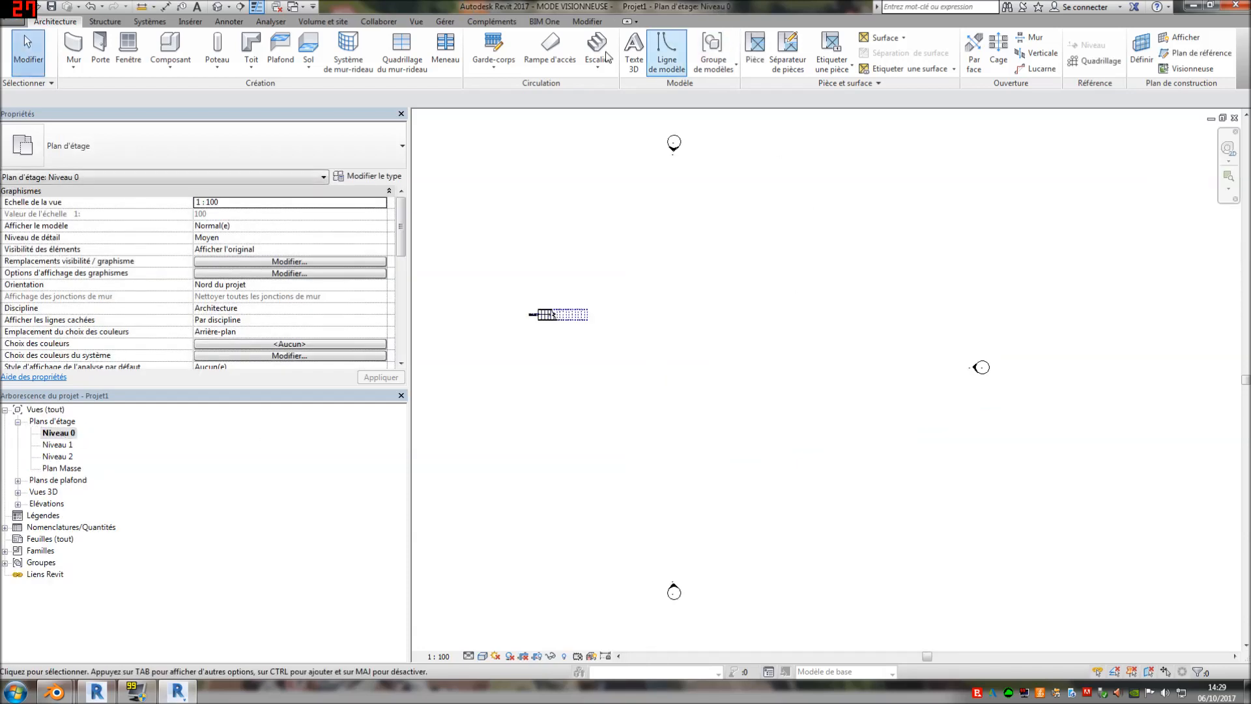
Start a second stair by component and set its desired number of risers to 17
{"action": "left_click", "coordinate": [597, 63]}
{"action": "left_click", "coordinate": [612, 97]}
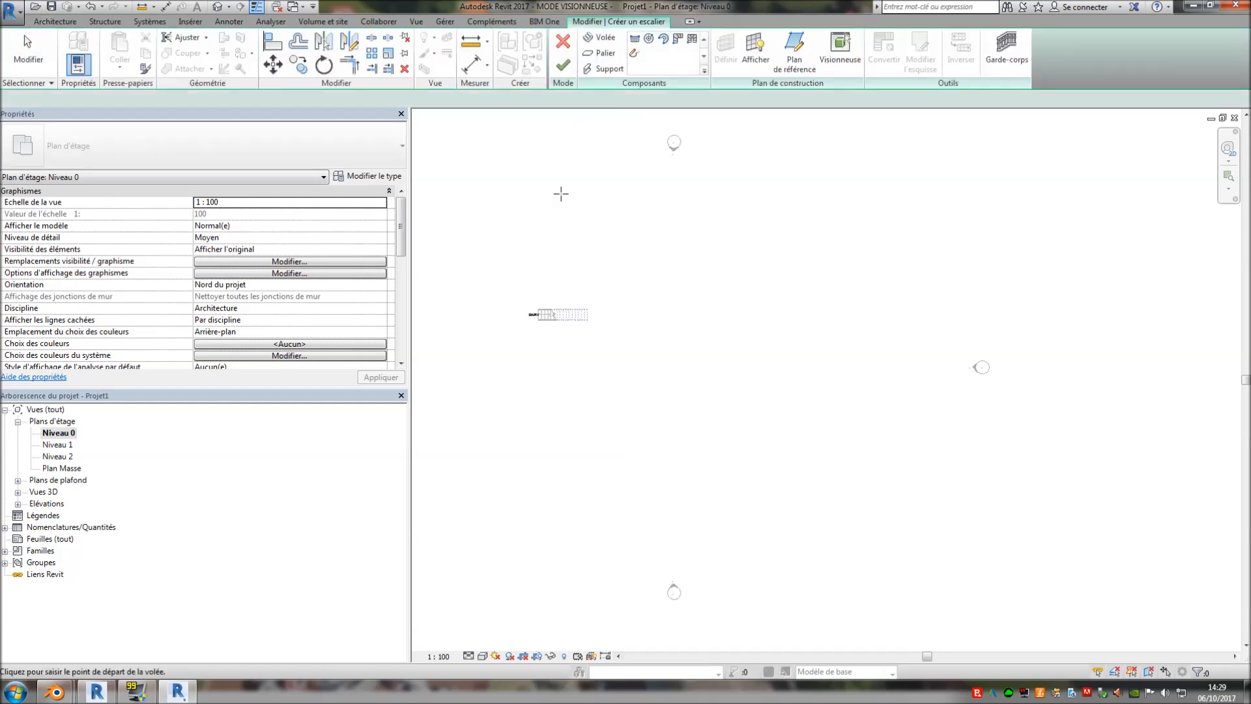
{"action": "left_click", "coordinate": [220, 308]}
{"action": "type", "text": "17"}
{"action": "key", "text": "Return"}
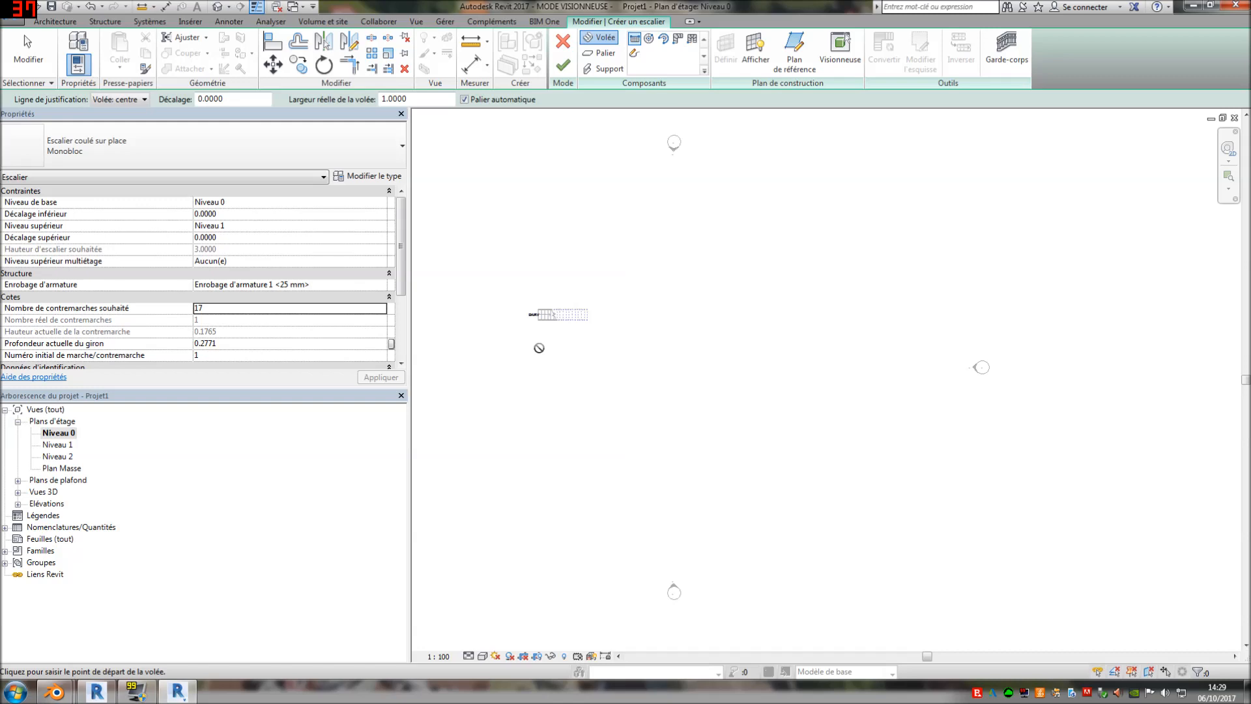
Below the straight stair, draw a U-shaped stair with a 9-riser run, an automatic landing and an 8-riser parallel return run, and finish it
{"action": "scroll", "coordinate": [540, 347], "scroll_direction": "up", "scroll_amount": 5}
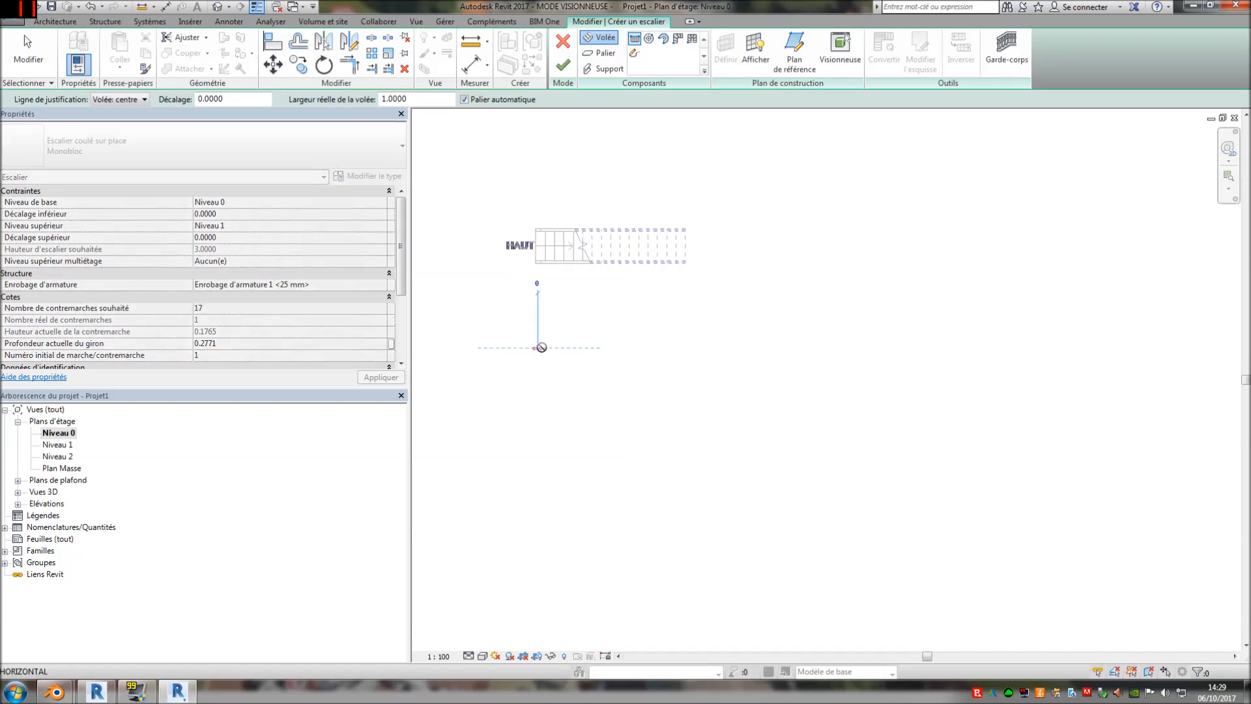
{"action": "scroll", "coordinate": [543, 347], "scroll_direction": "up", "scroll_amount": 1}
{"action": "left_click", "coordinate": [539, 347]}
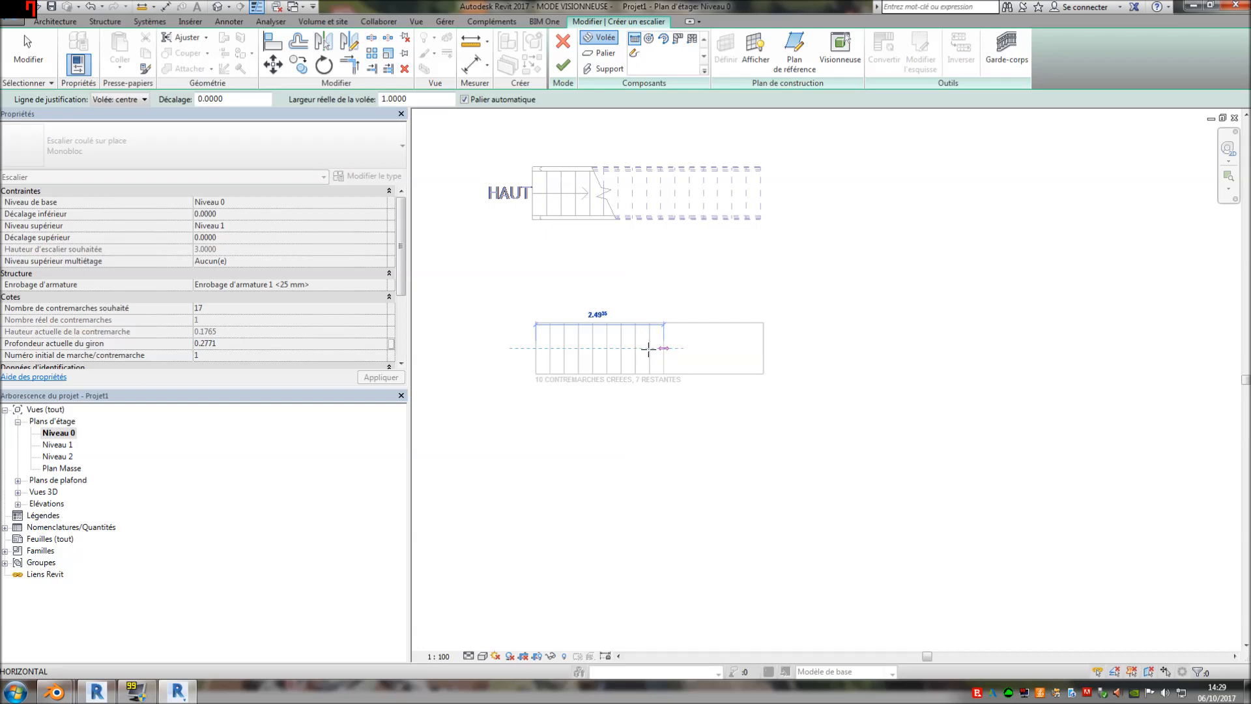
{"action": "left_click", "coordinate": [649, 347]}
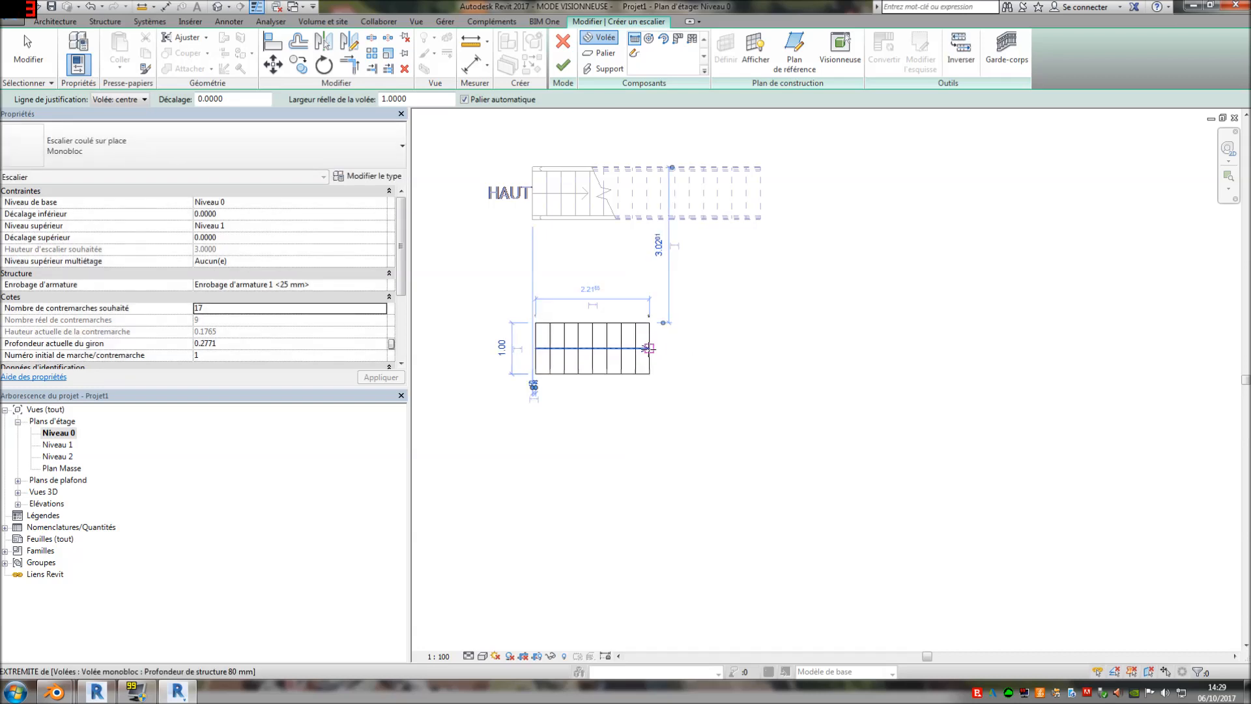
{"action": "left_click", "coordinate": [649, 432]}
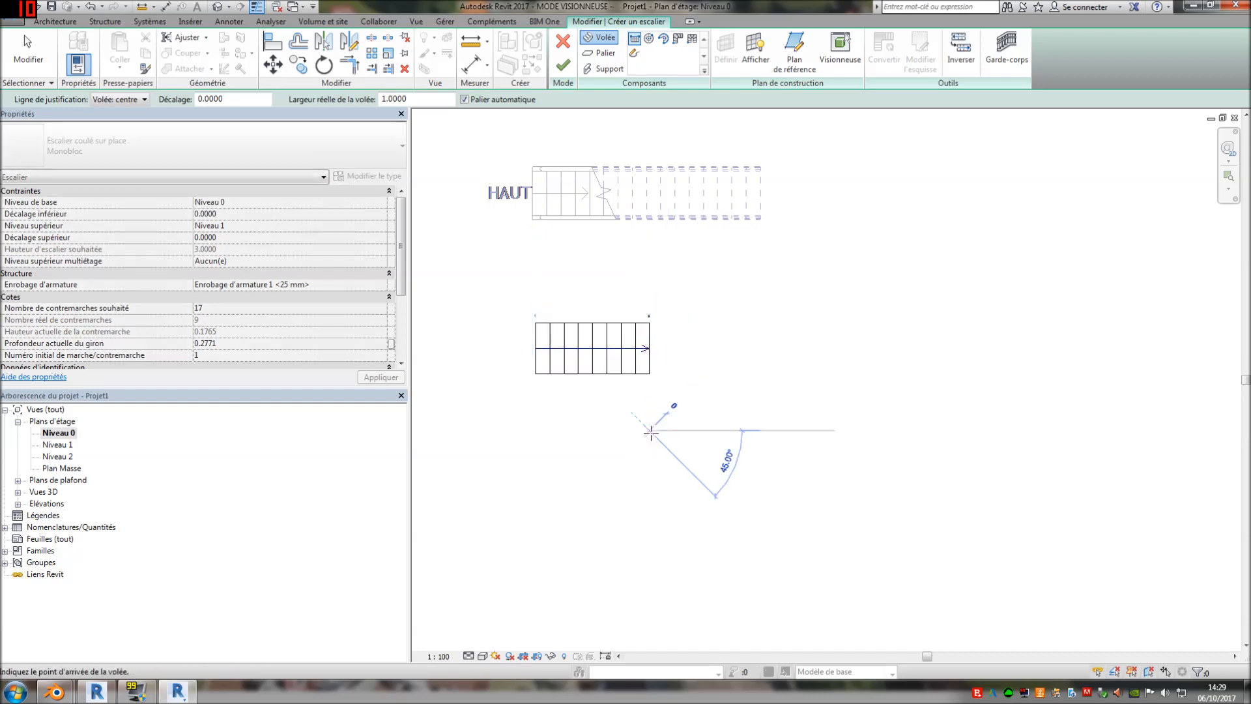
{"action": "left_click", "coordinate": [540, 430]}
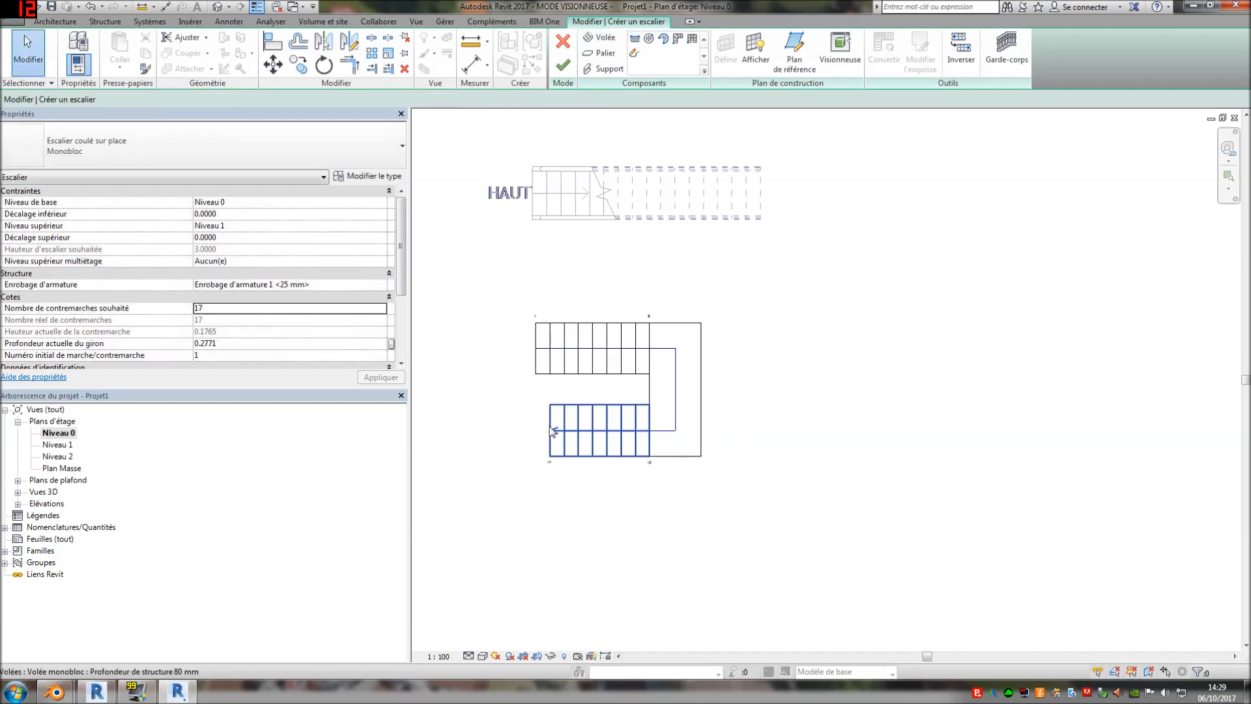
{"action": "left_click", "coordinate": [594, 413]}
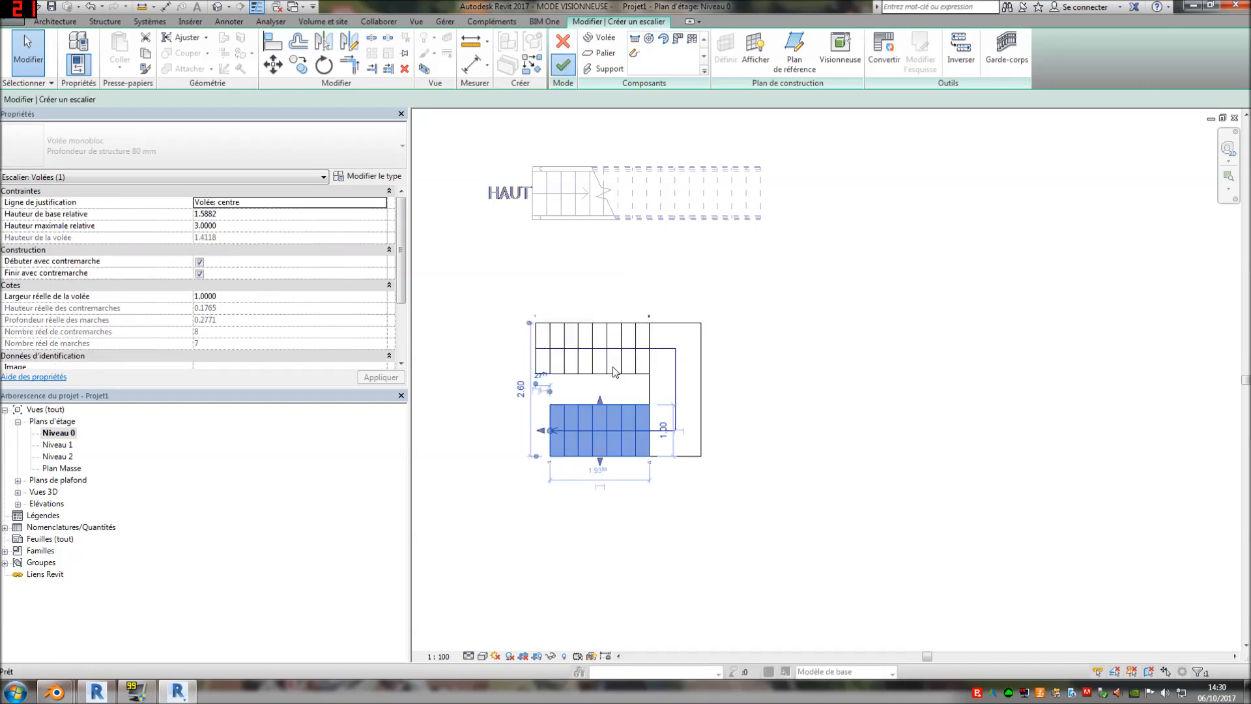
{"action": "left_click", "coordinate": [563, 65]}
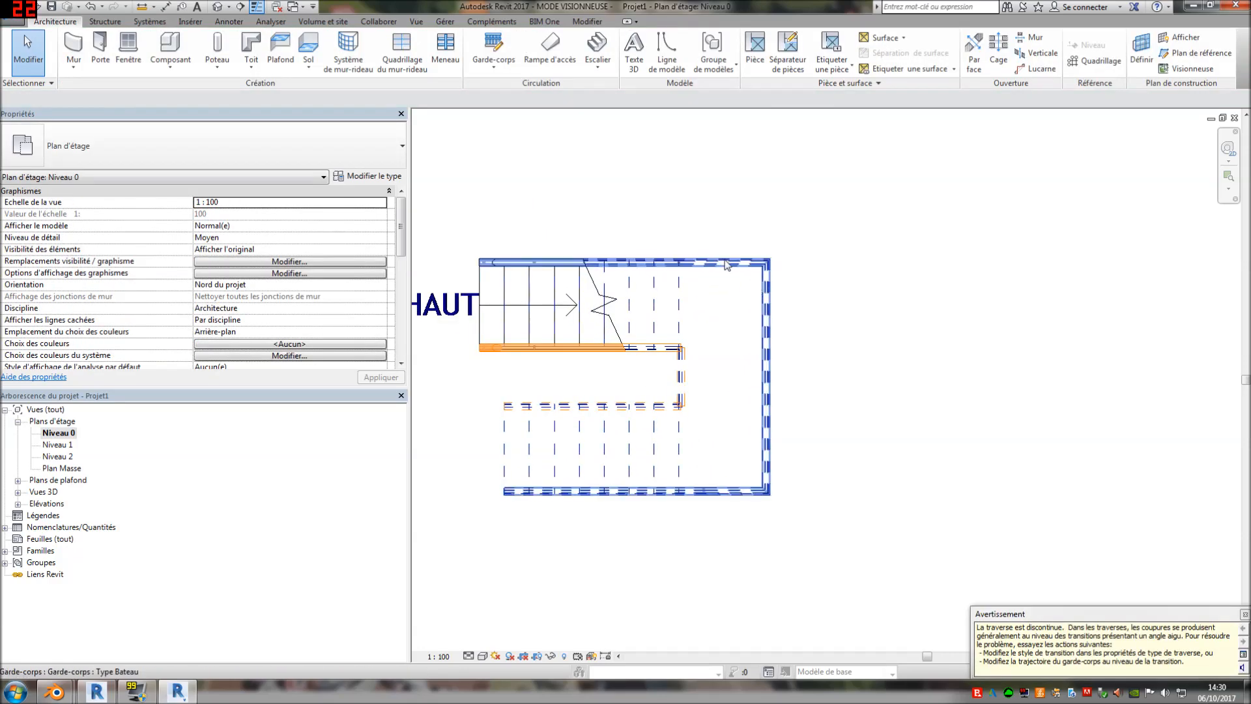
Reopen the U-shaped stair for editing and move its lower run about 36 cm straight toward the upper run
{"action": "left_click", "coordinate": [720, 261]}
{"action": "key", "text": "Escape"}
{"action": "left_click", "coordinate": [680, 299]}
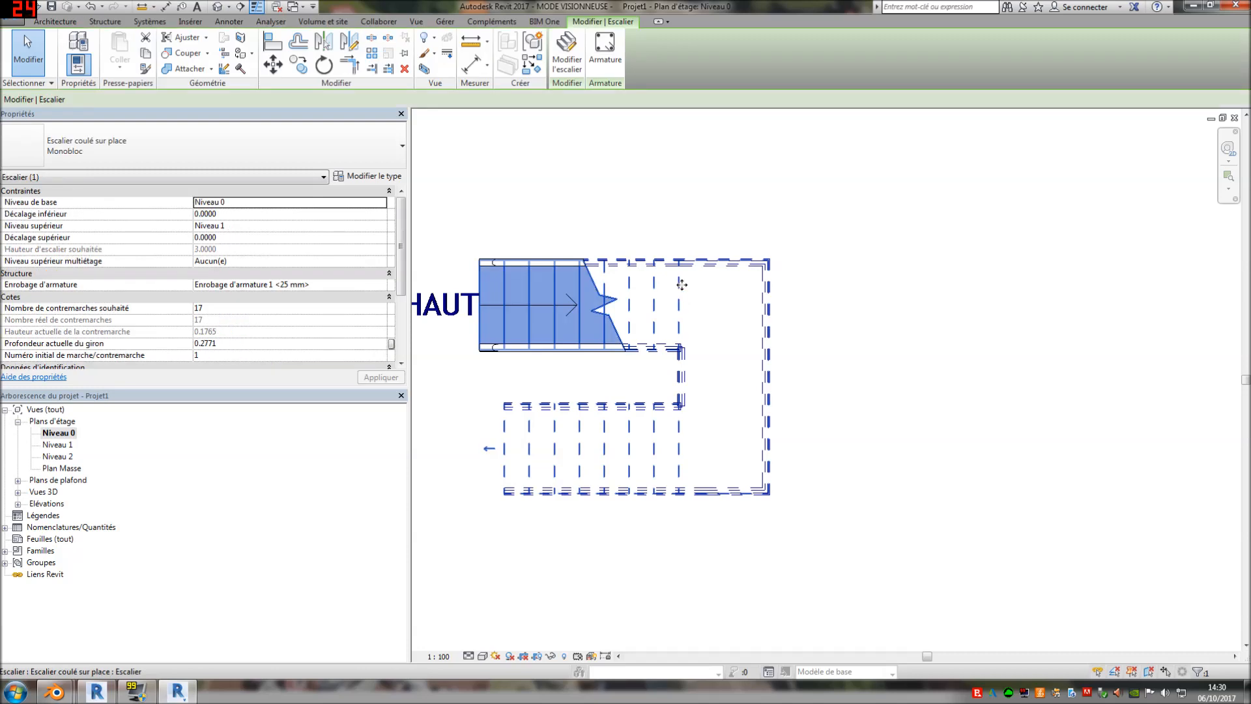
{"action": "left_click", "coordinate": [582, 73]}
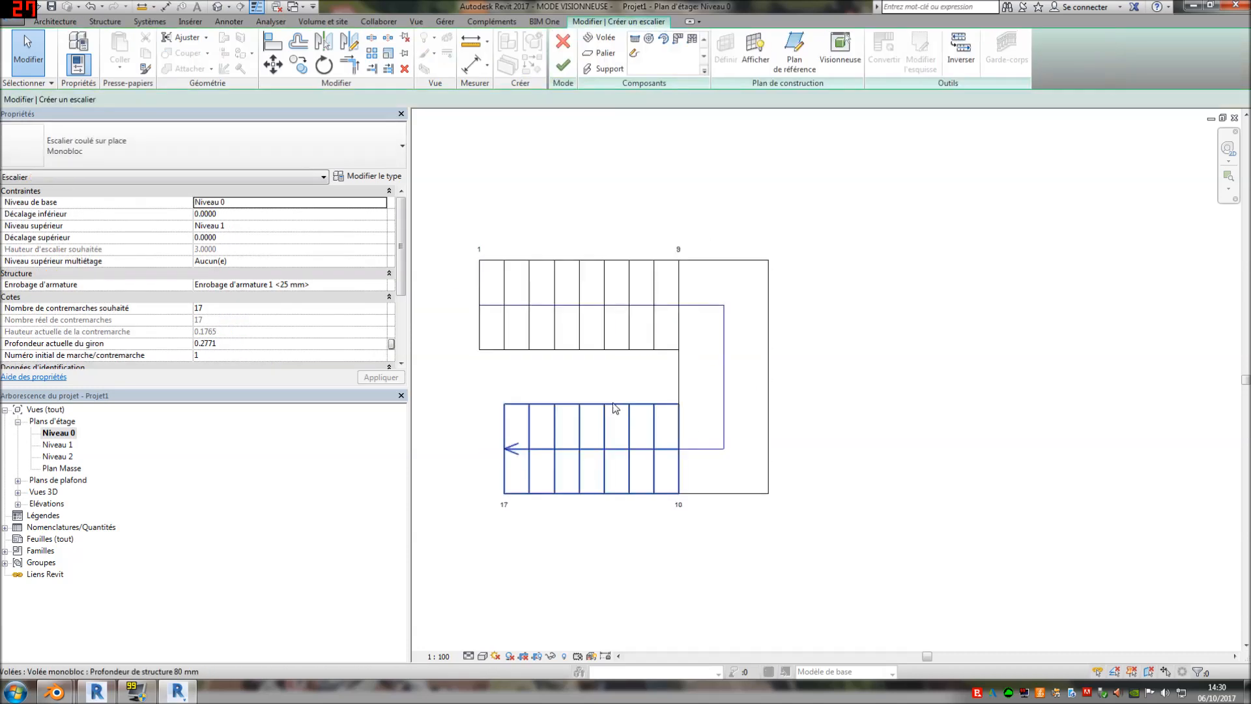
{"action": "left_click", "coordinate": [273, 63]}
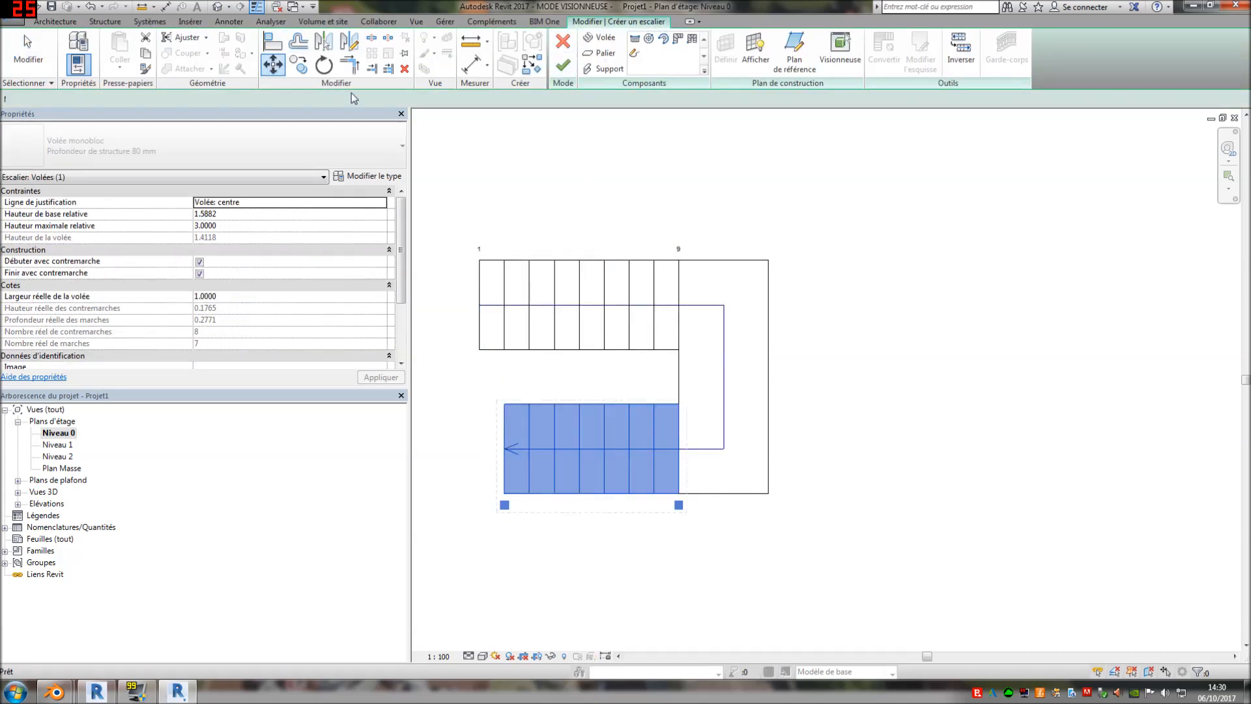
{"action": "left_click", "coordinate": [603, 403]}
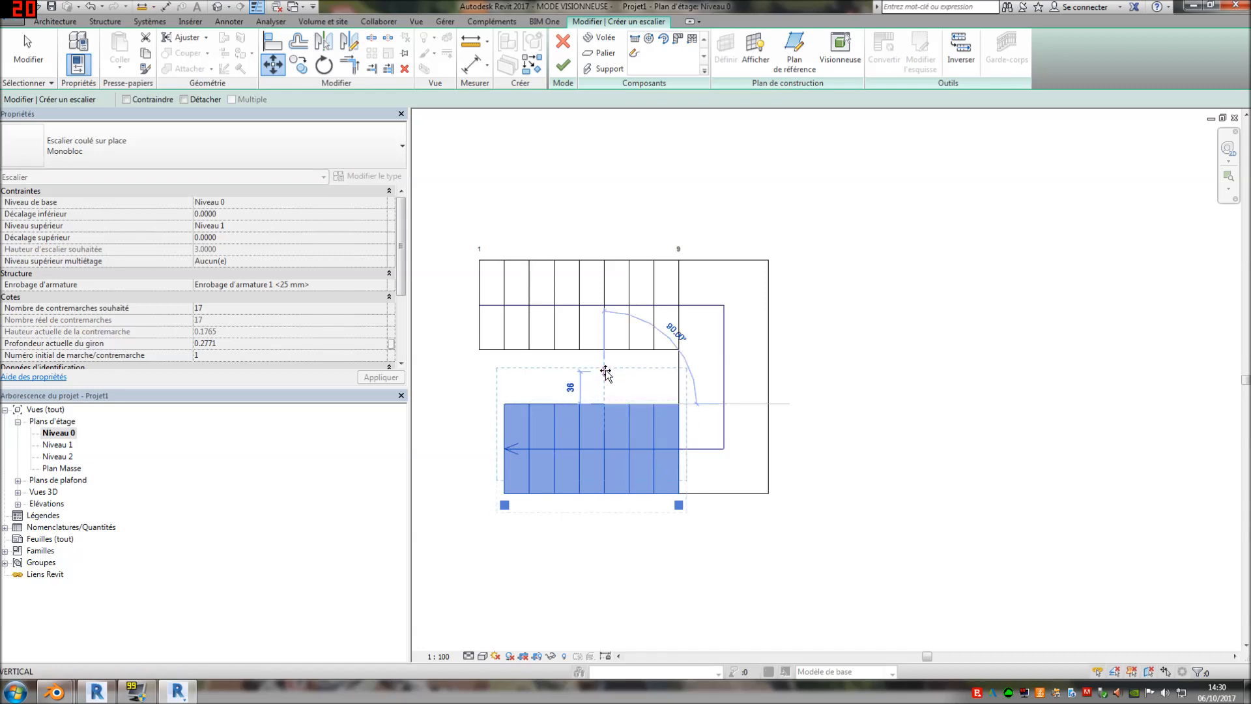
{"action": "left_click", "coordinate": [604, 373]}
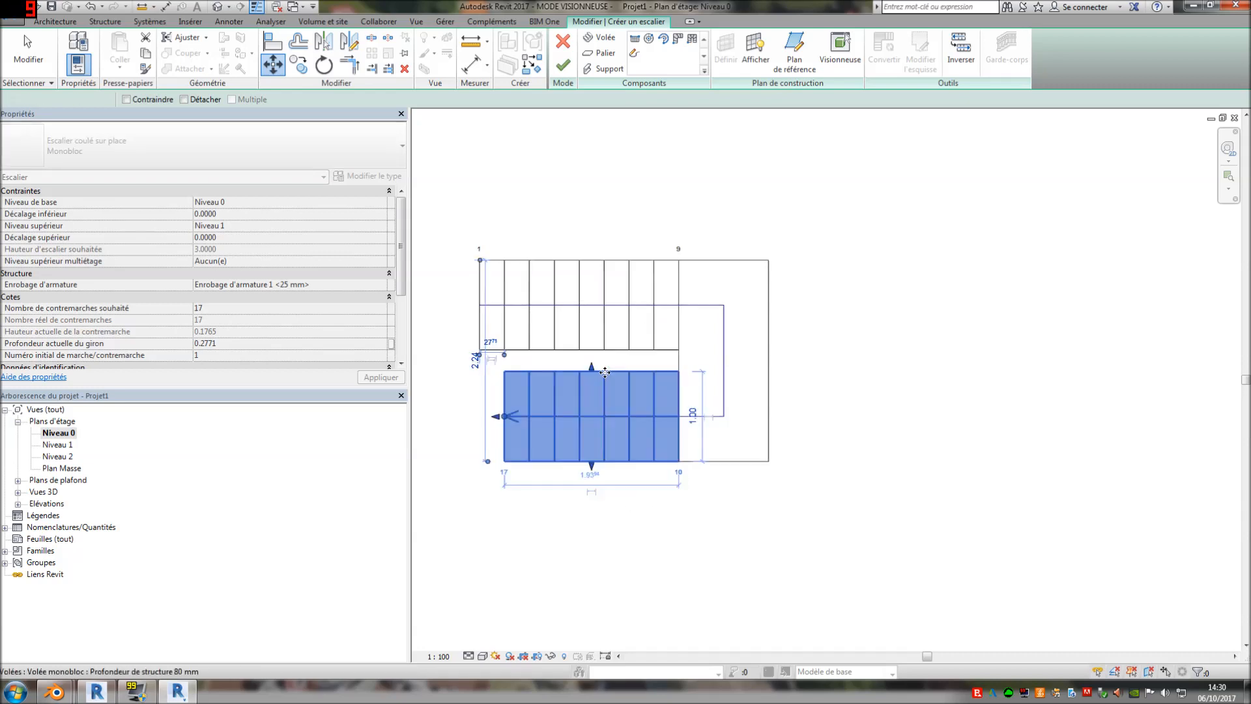
Move the lower run closer to the upper run, leaving a gap of about 16 cm
{"action": "scroll", "coordinate": [592, 365], "scroll_direction": "up", "scroll_amount": 2}
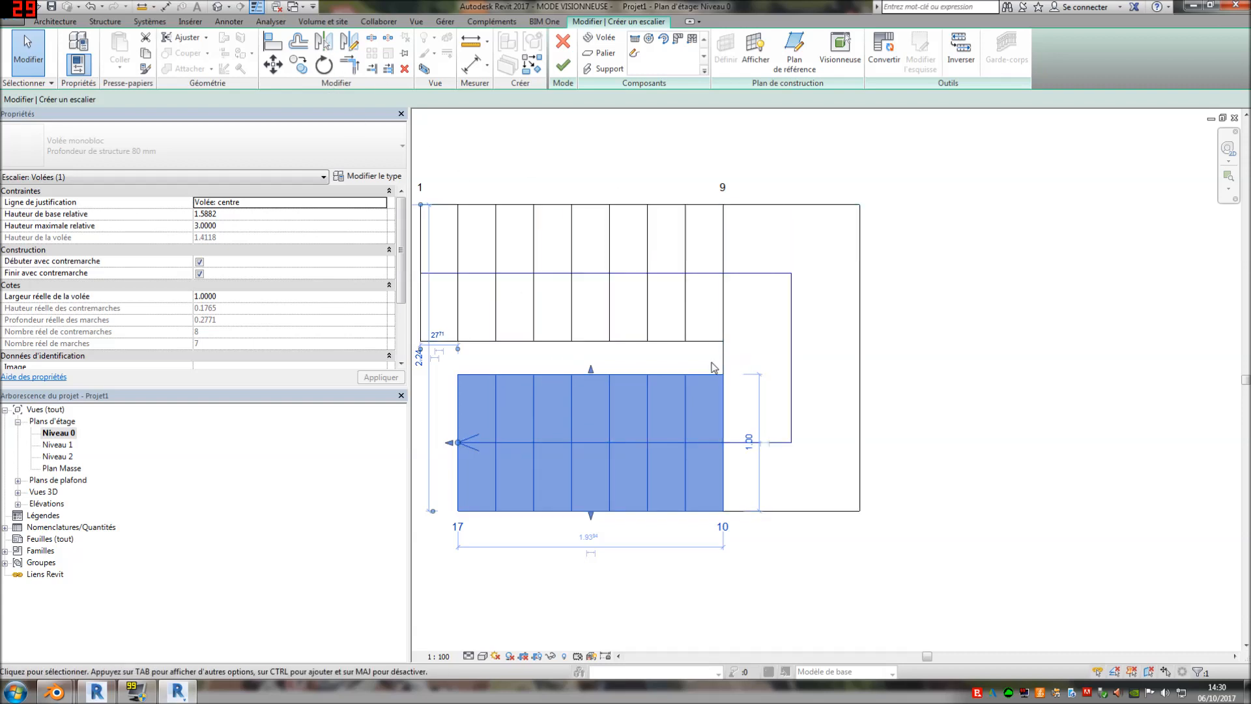
{"action": "left_click", "coordinate": [273, 64]}
{"action": "left_click", "coordinate": [671, 368]}
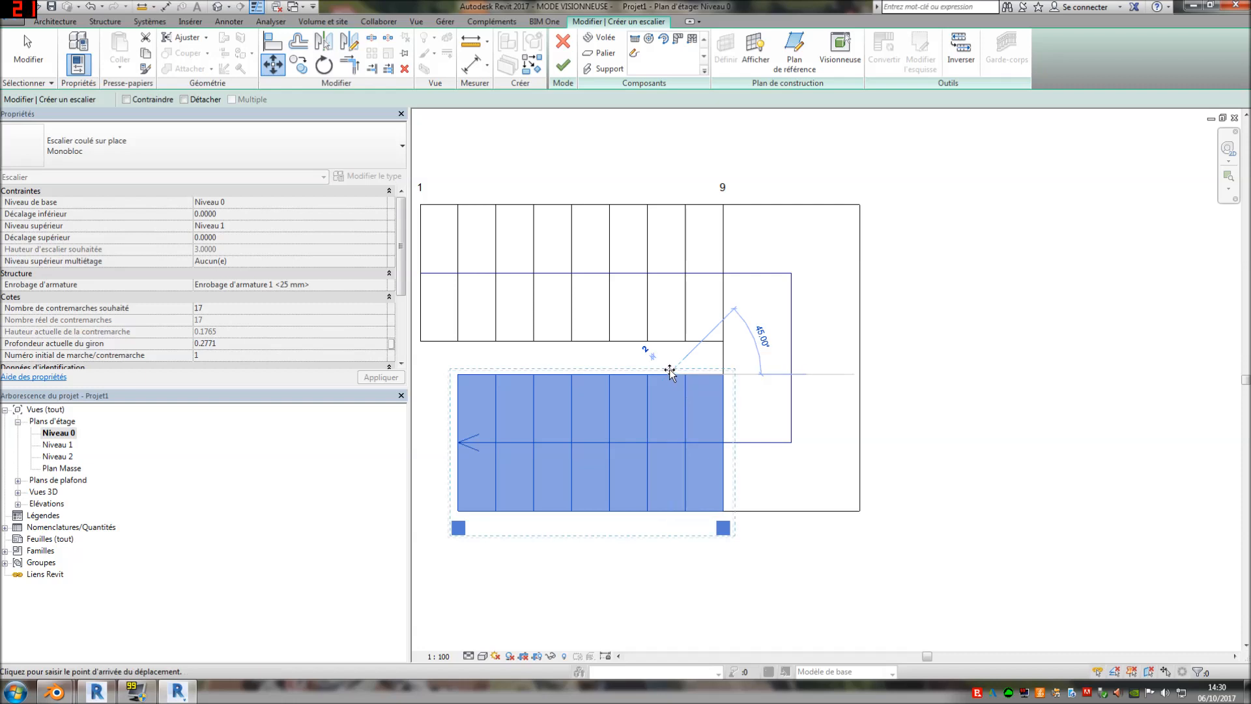
{"action": "left_click", "coordinate": [701, 358]}
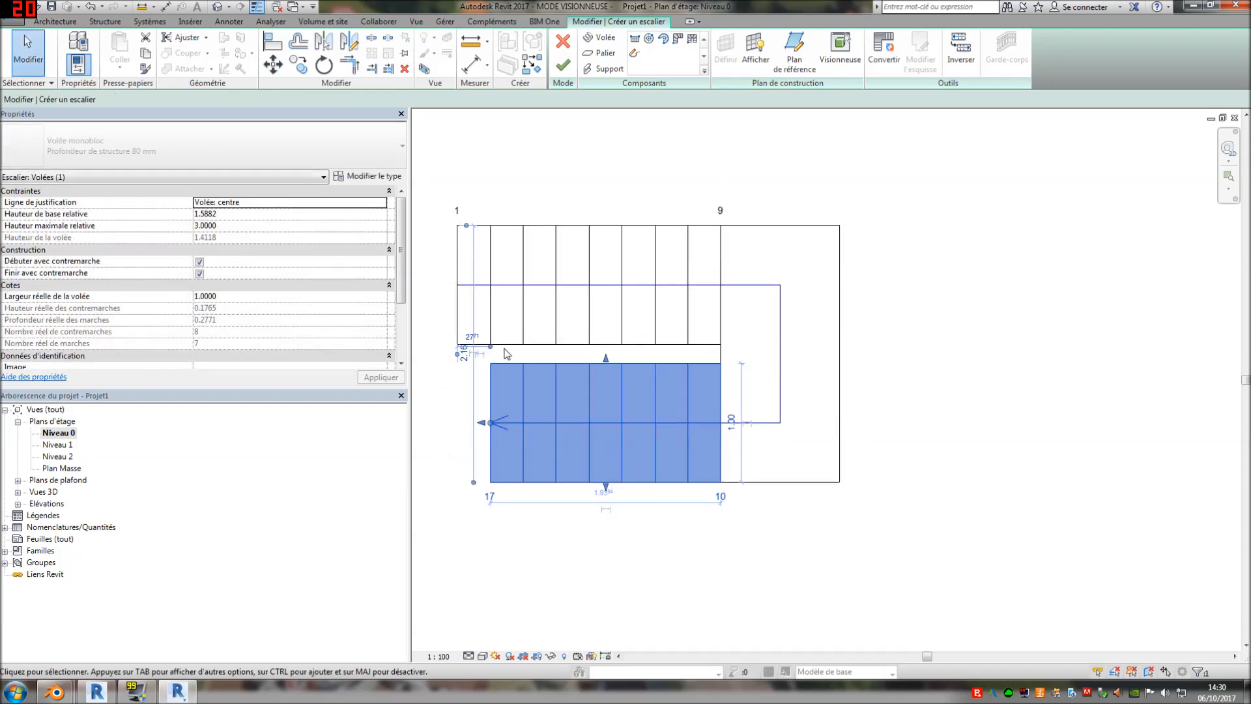
Relocate the witness lines of the lower run's vertical temporary dimension so it spans the gap between the two runs
{"action": "scroll", "coordinate": [479, 358], "scroll_direction": "up", "scroll_amount": 1}
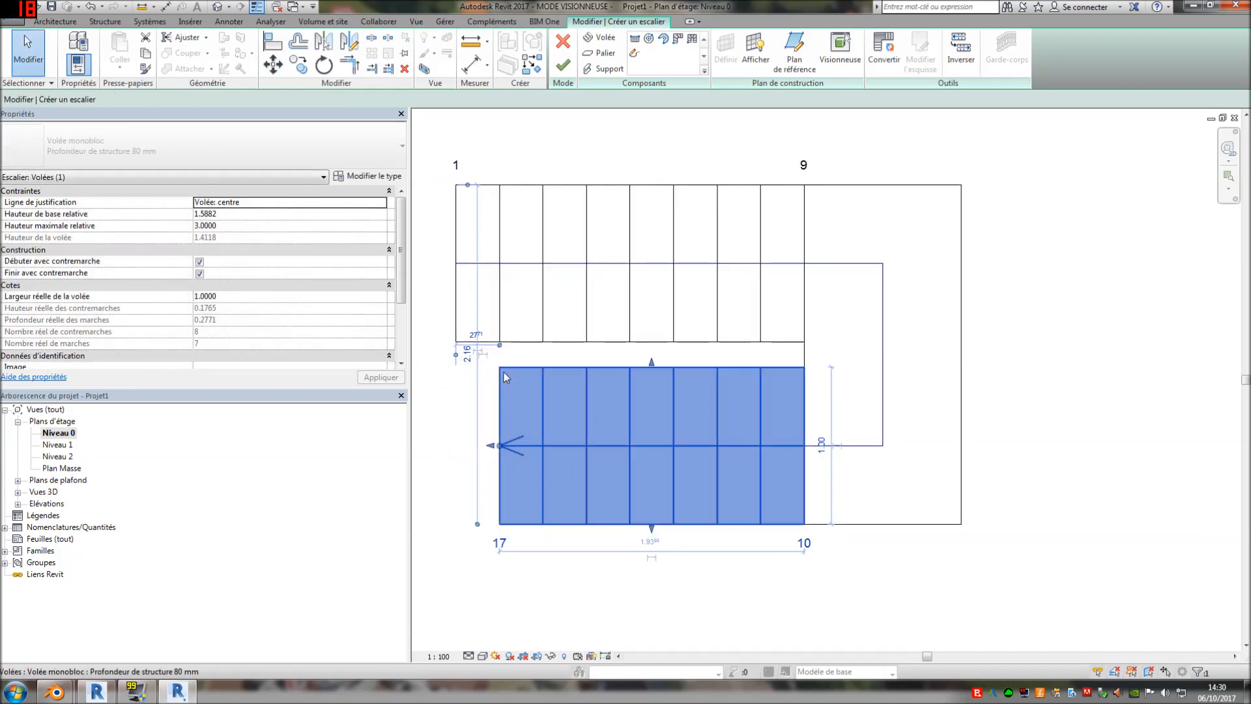
{"action": "left_click_drag", "start_coordinate": [468, 185], "coordinate": [469, 340]}
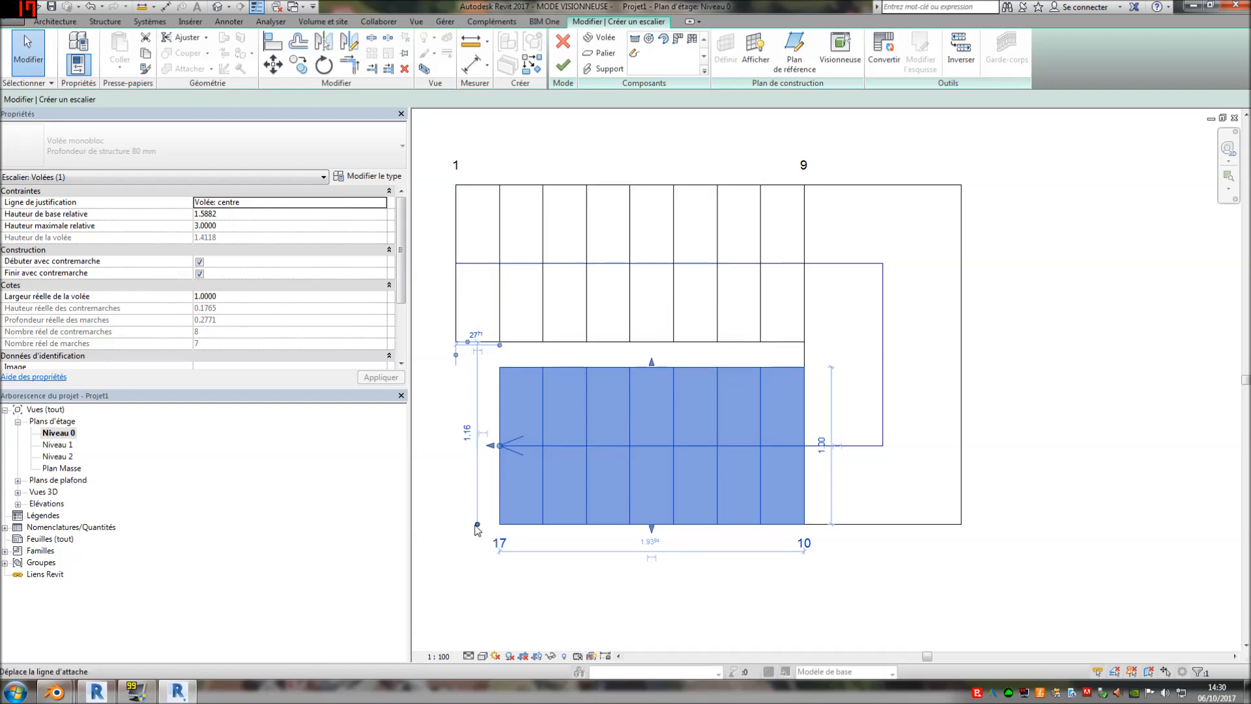
{"action": "left_click_drag", "start_coordinate": [517, 367], "coordinate": [508, 368]}
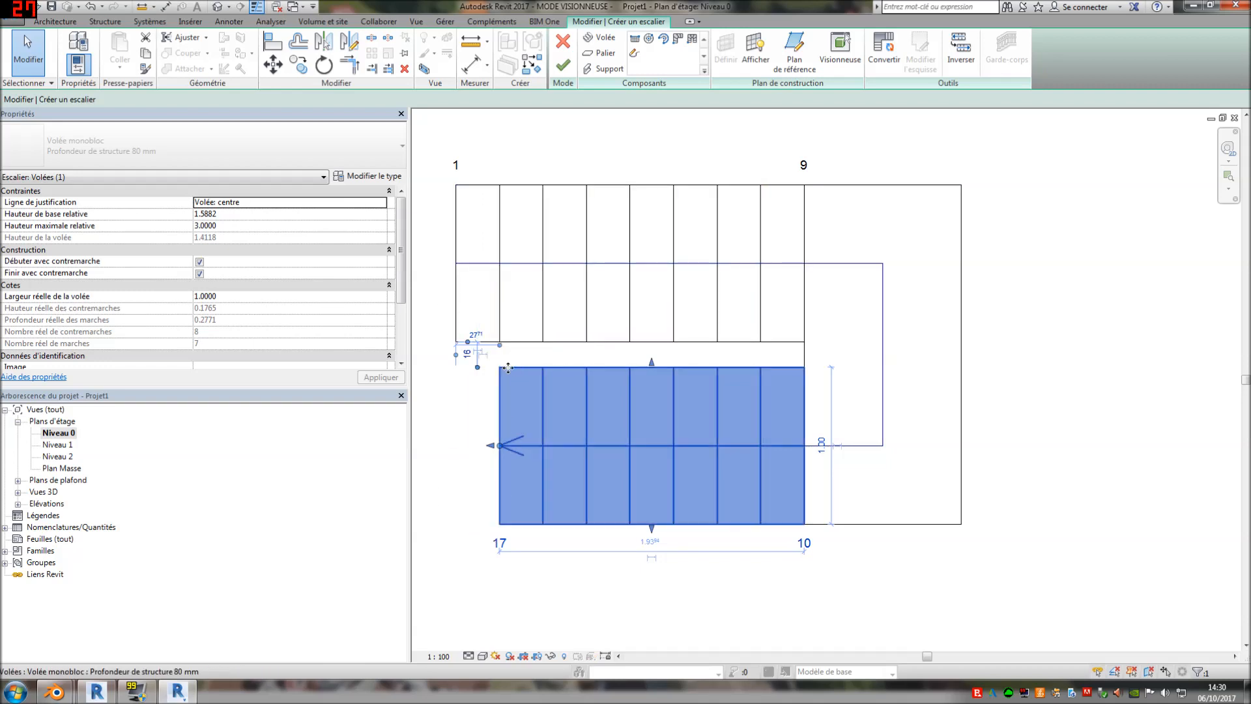
Set the gap between the two runs of the U-shaped stair to 0.2 m
{"action": "left_click", "coordinate": [469, 354]}
{"action": "type", "text": "0.2"}
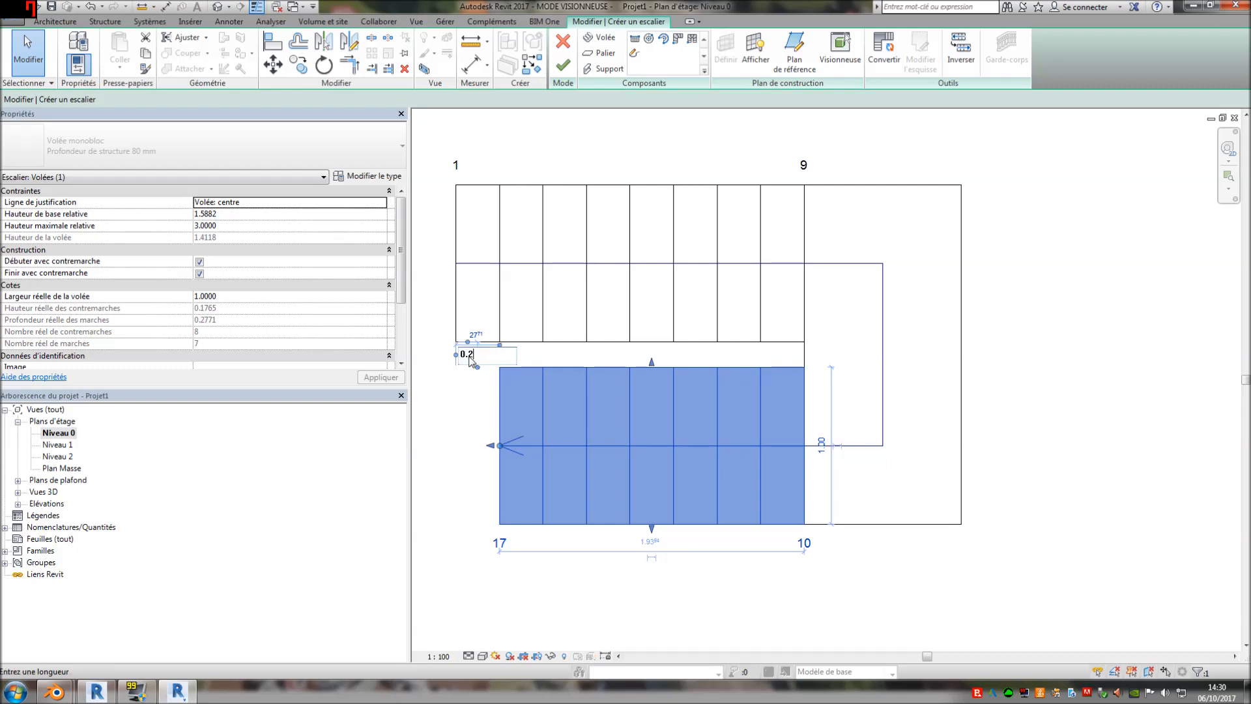
{"action": "key", "text": "Return"}
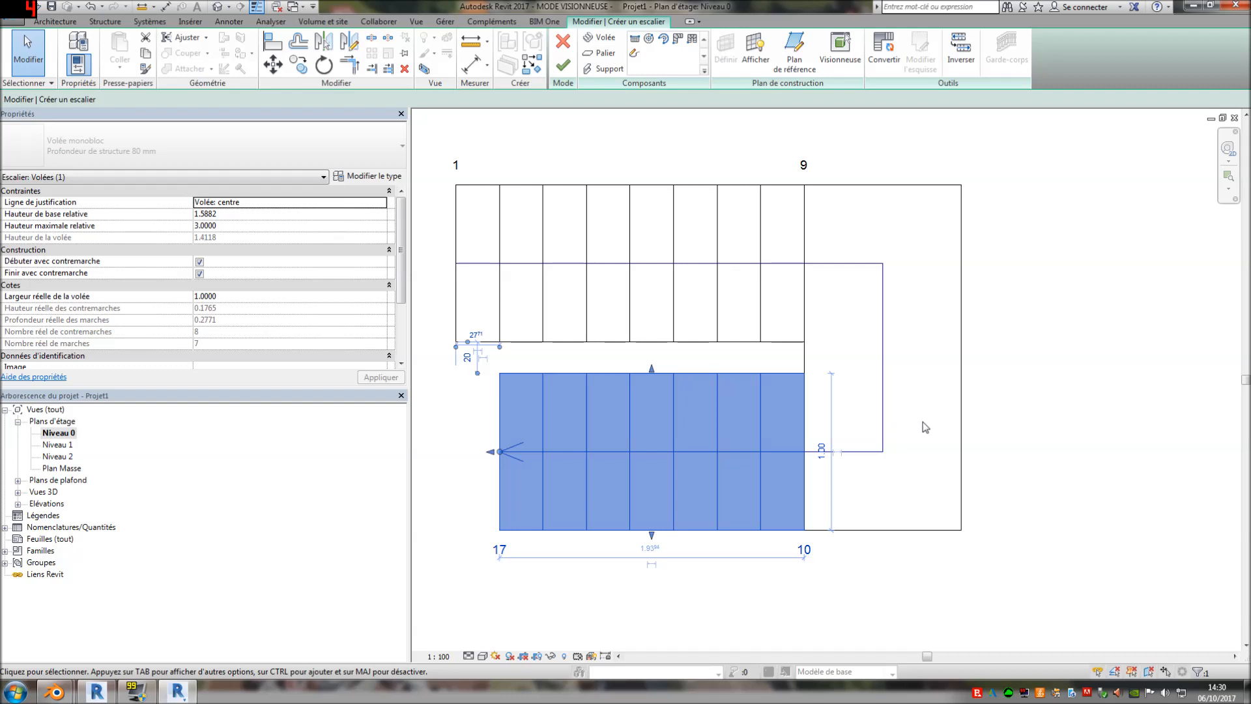
{"action": "scroll", "coordinate": [925, 428], "scroll_direction": "down", "scroll_amount": 2}
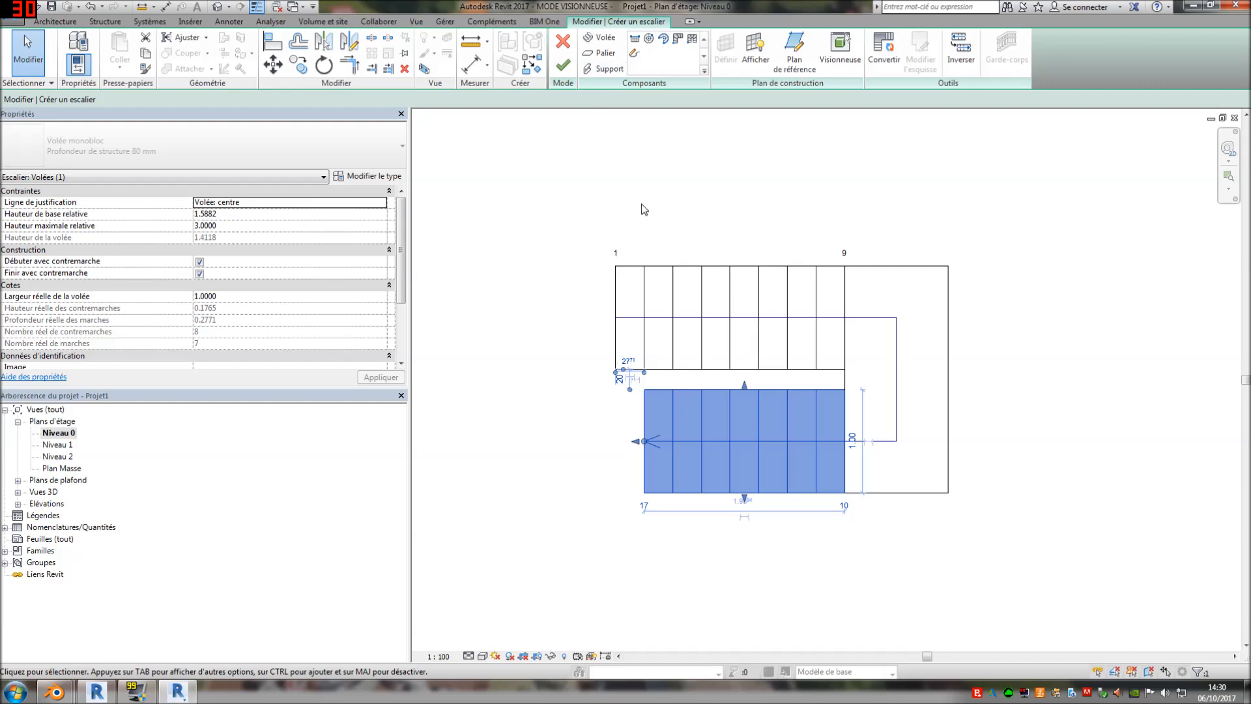
Finish editing the U-shaped stair and inspect it in the 3D view
{"action": "left_click", "coordinate": [606, 184]}
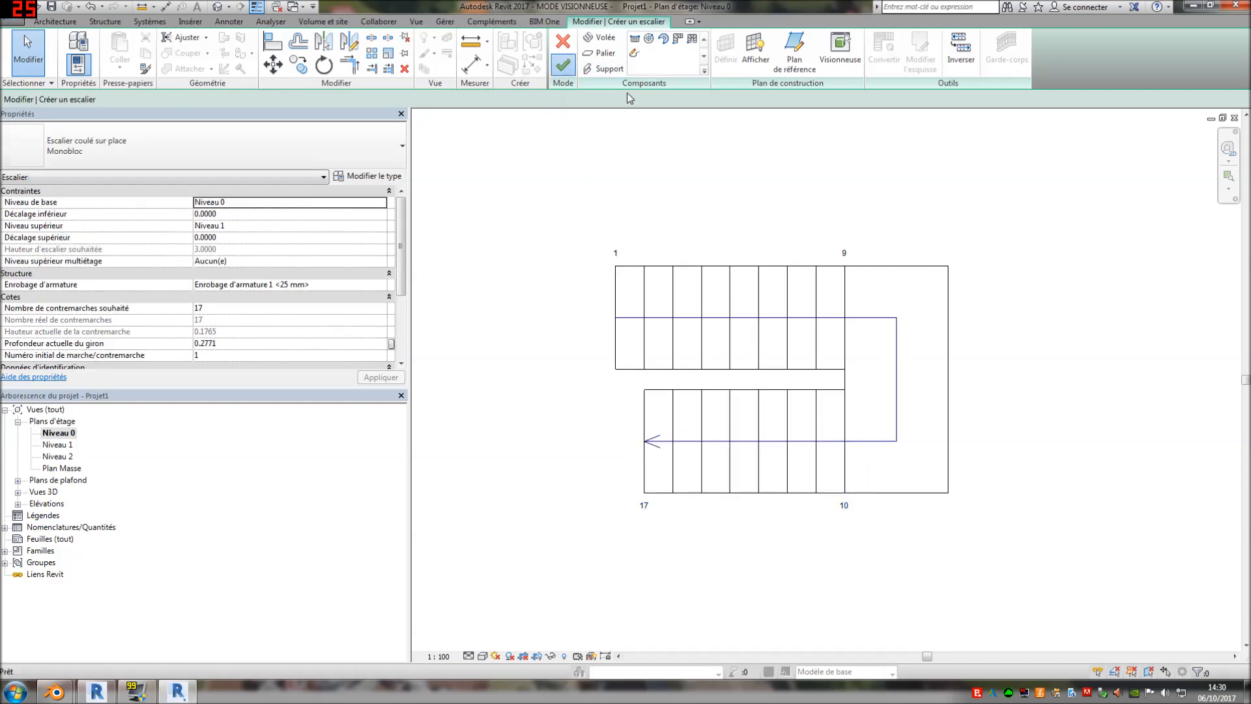
{"action": "left_click", "coordinate": [563, 65]}
{"action": "scroll", "coordinate": [923, 301], "scroll_direction": "down", "scroll_amount": 2}
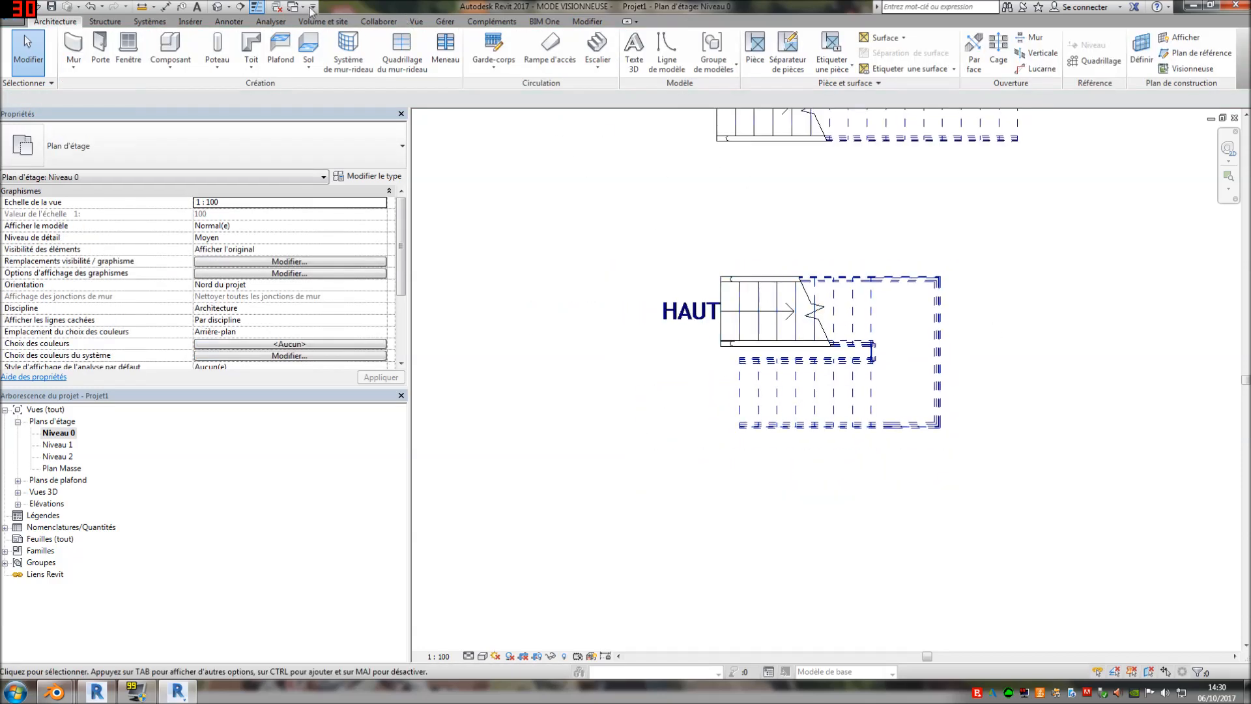
{"action": "left_click", "coordinate": [217, 8]}
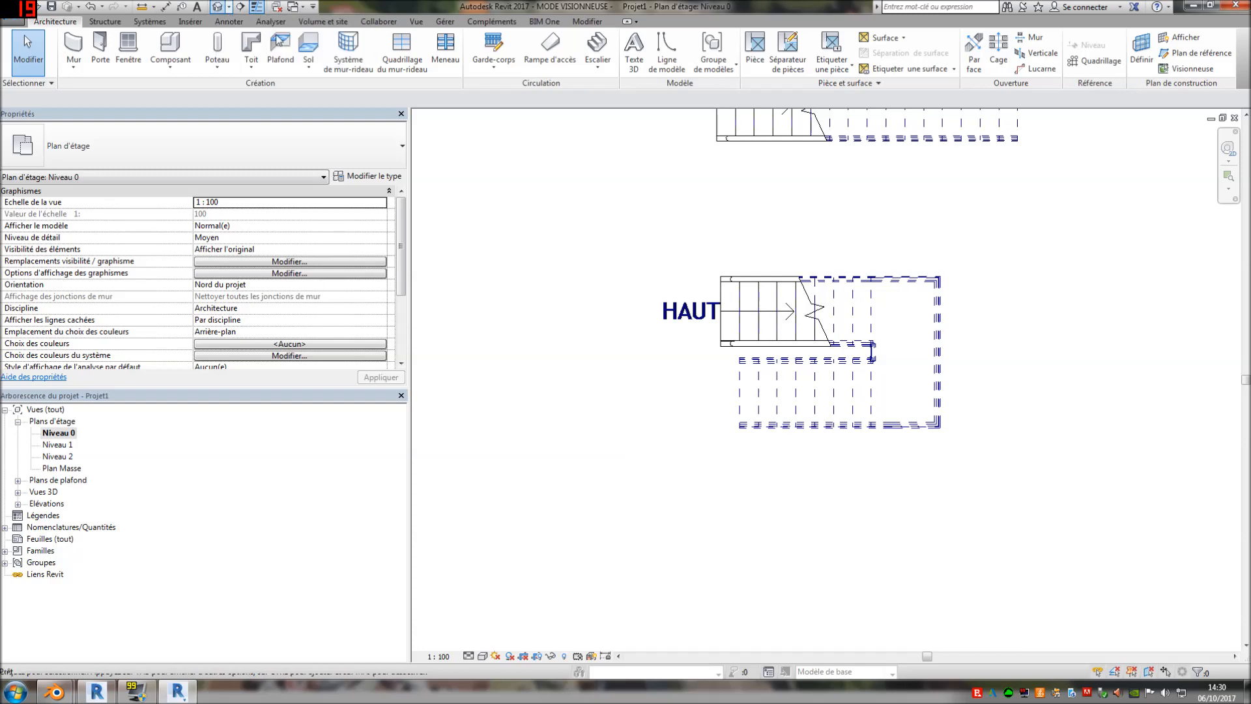
{"action": "middle_click_drag", "start_coordinate": [809, 603], "coordinate": [784, 591], "text": "shift"}
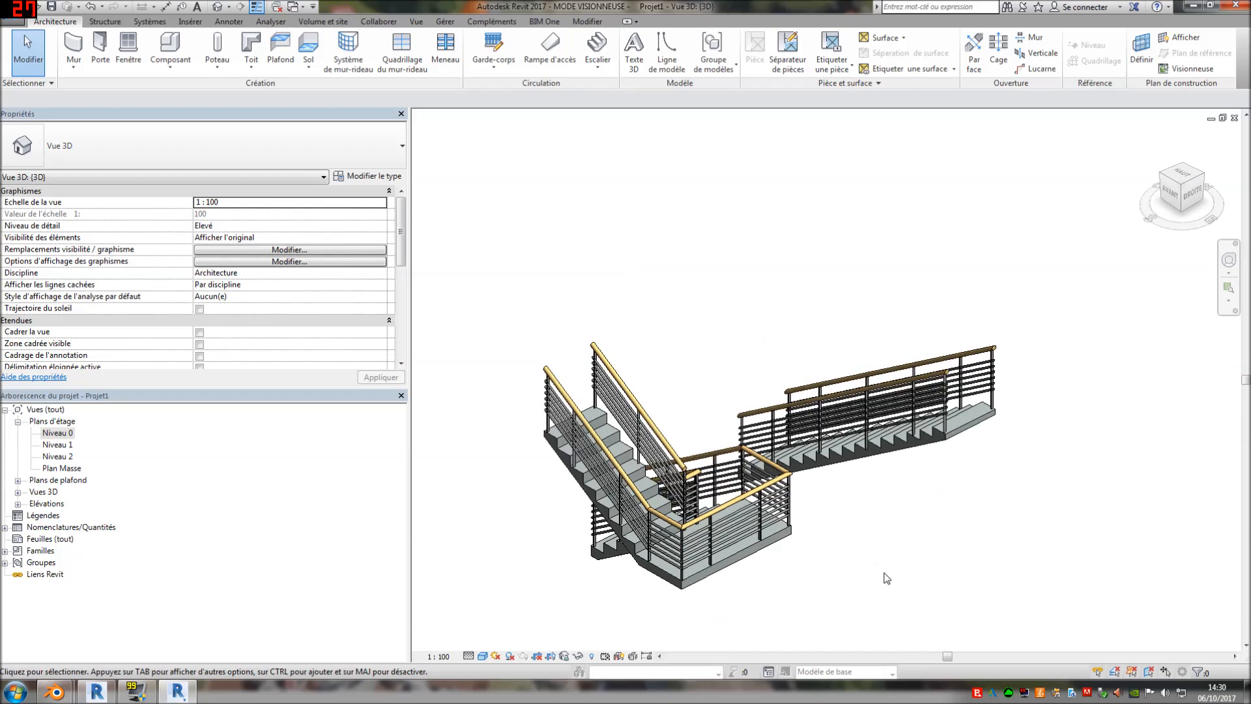
Start a new component stair on the Niveau 0 floor plan using the full-step spiral run
{"action": "left_click", "coordinate": [597, 59]}
{"action": "left_click", "coordinate": [625, 91]}
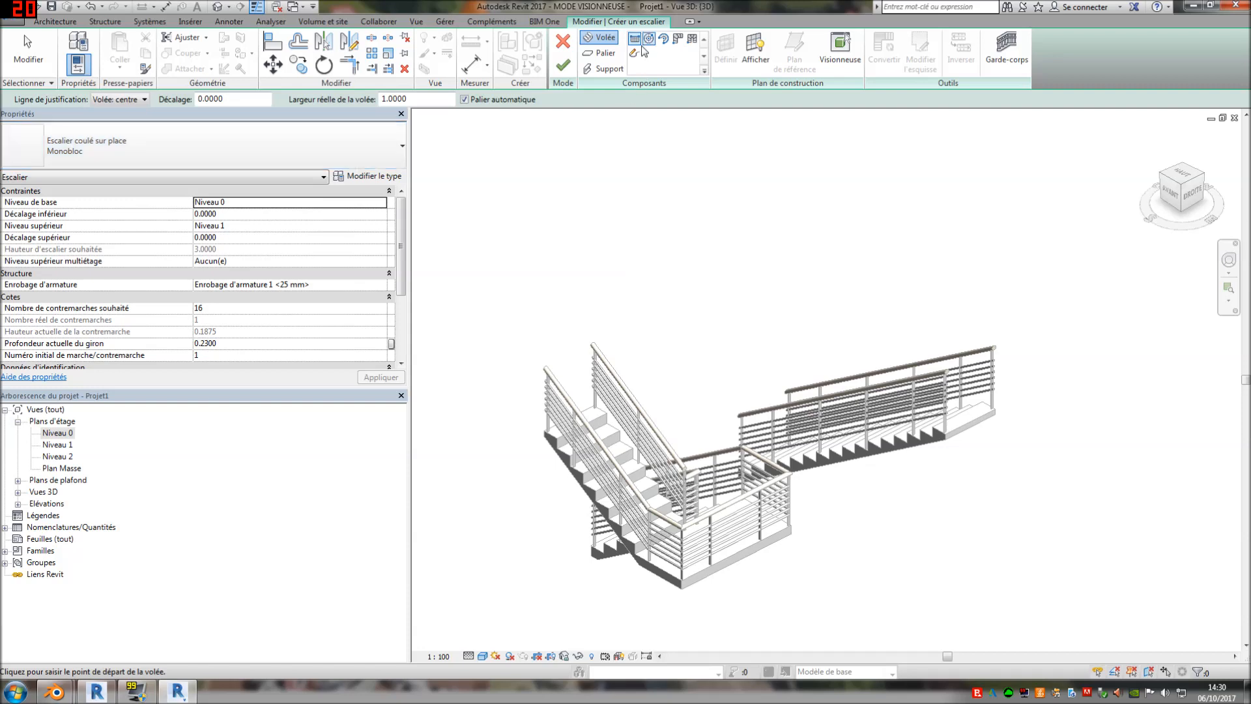
{"action": "double_click", "coordinate": [53, 434]}
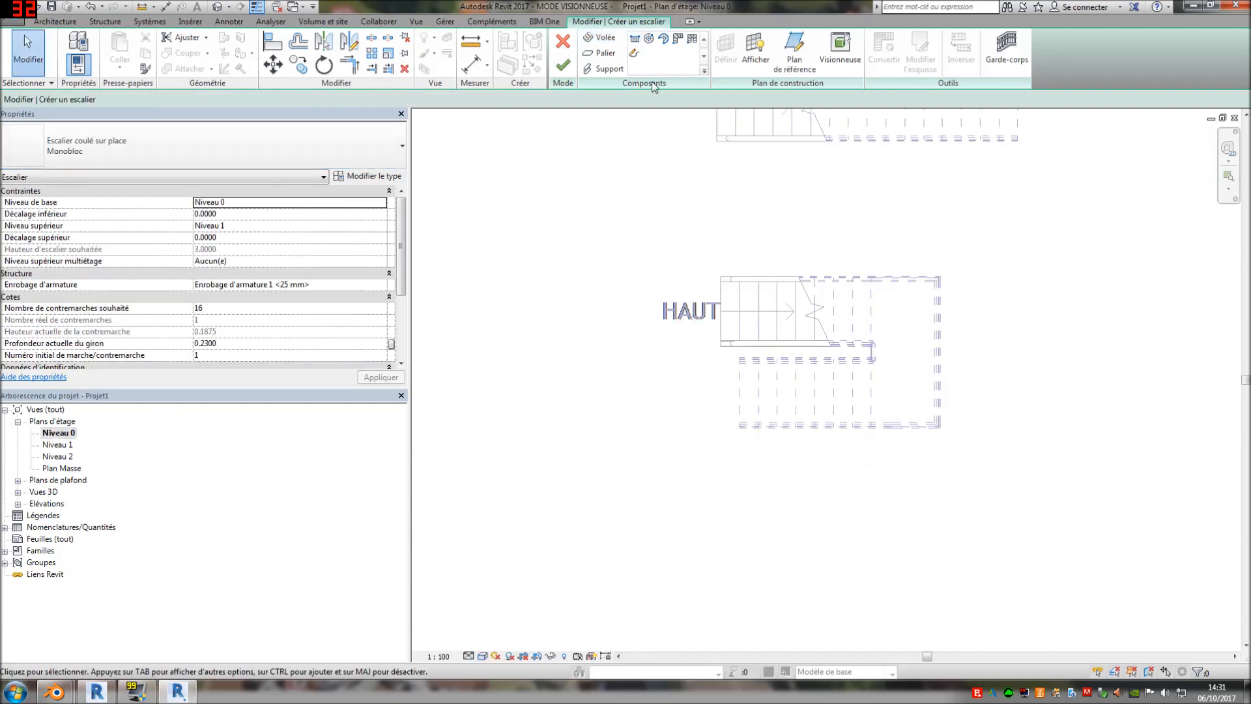
{"action": "left_click", "coordinate": [650, 40]}
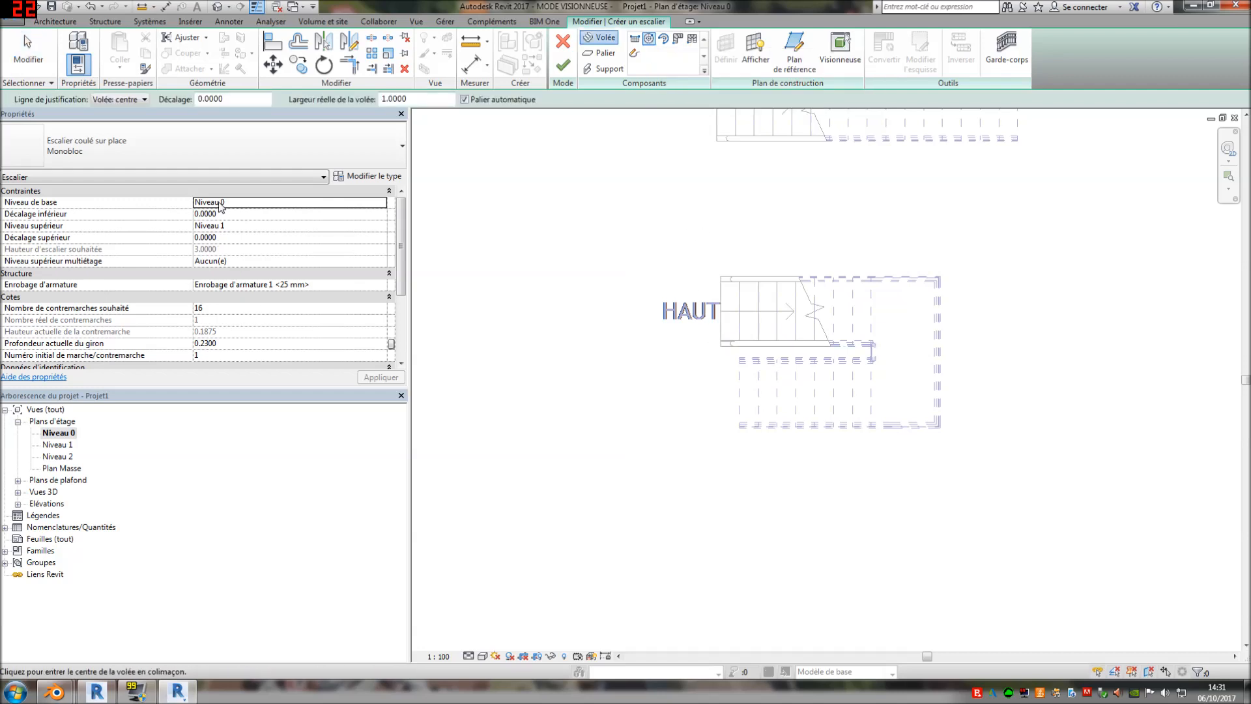
Set the new stair's top offset to 1 m and its desired number of risers to 23
{"action": "left_click", "coordinate": [225, 238]}
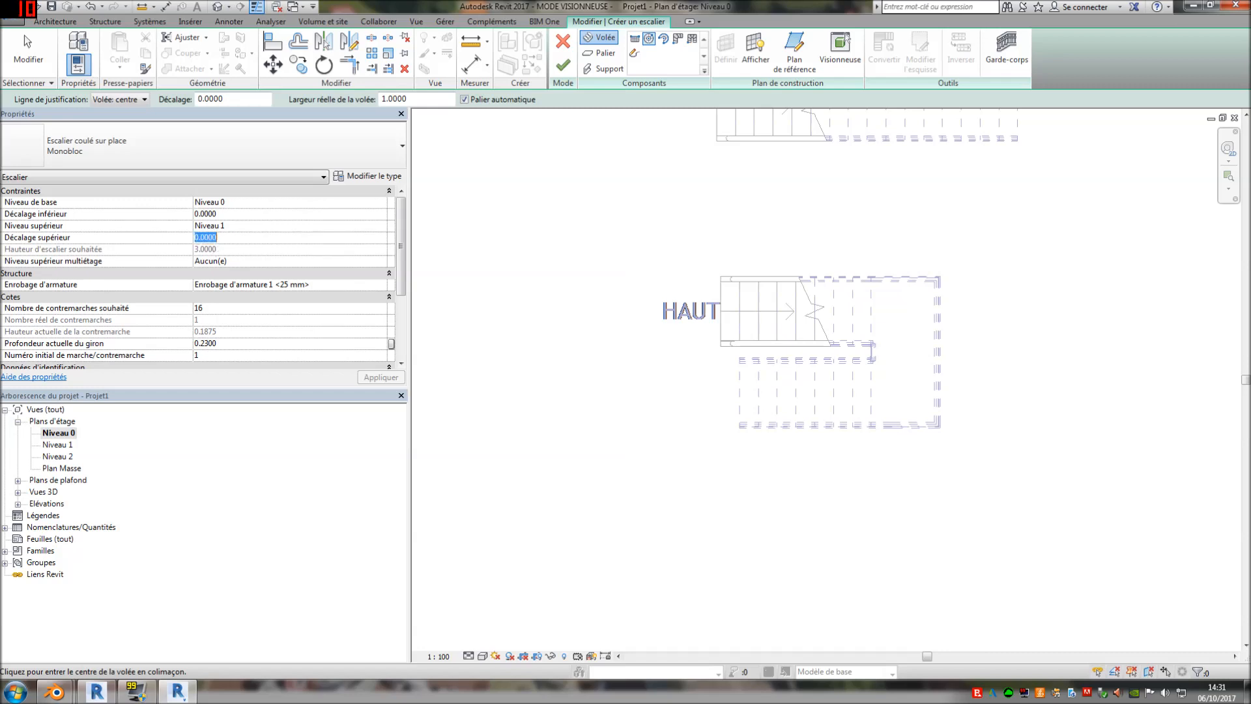
{"action": "type", "text": "0.5"}
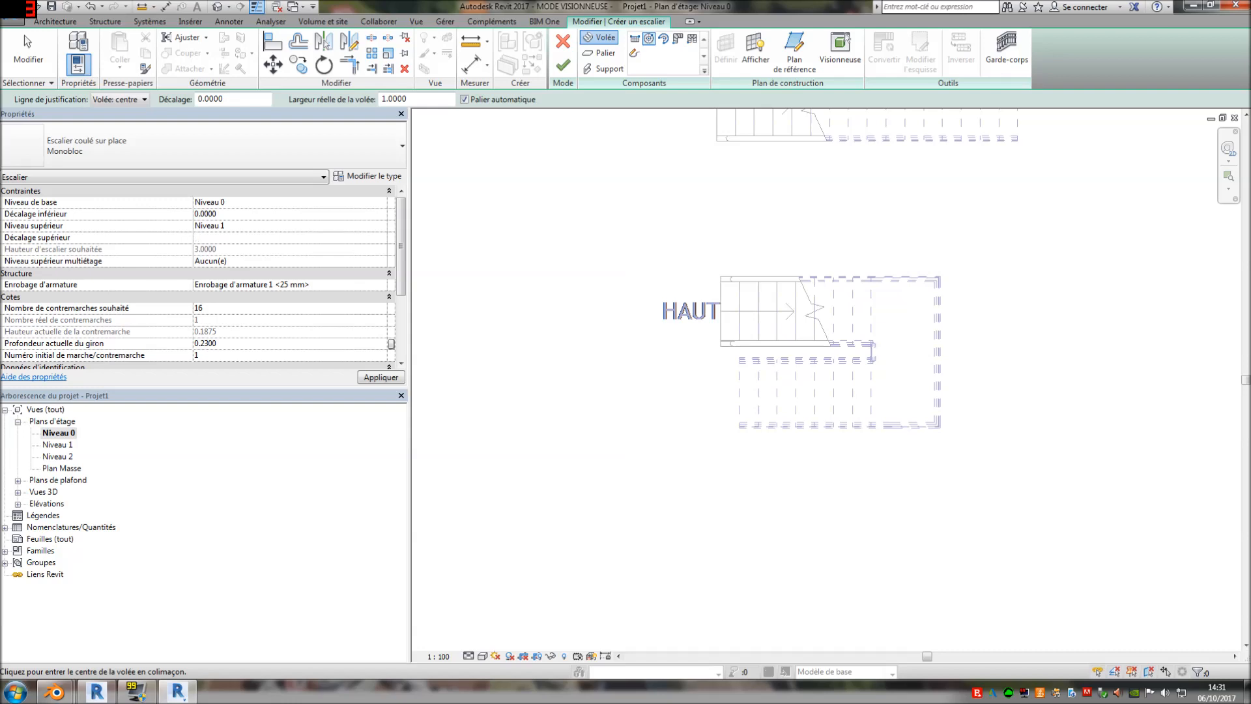
{"action": "key", "text": "Return"}
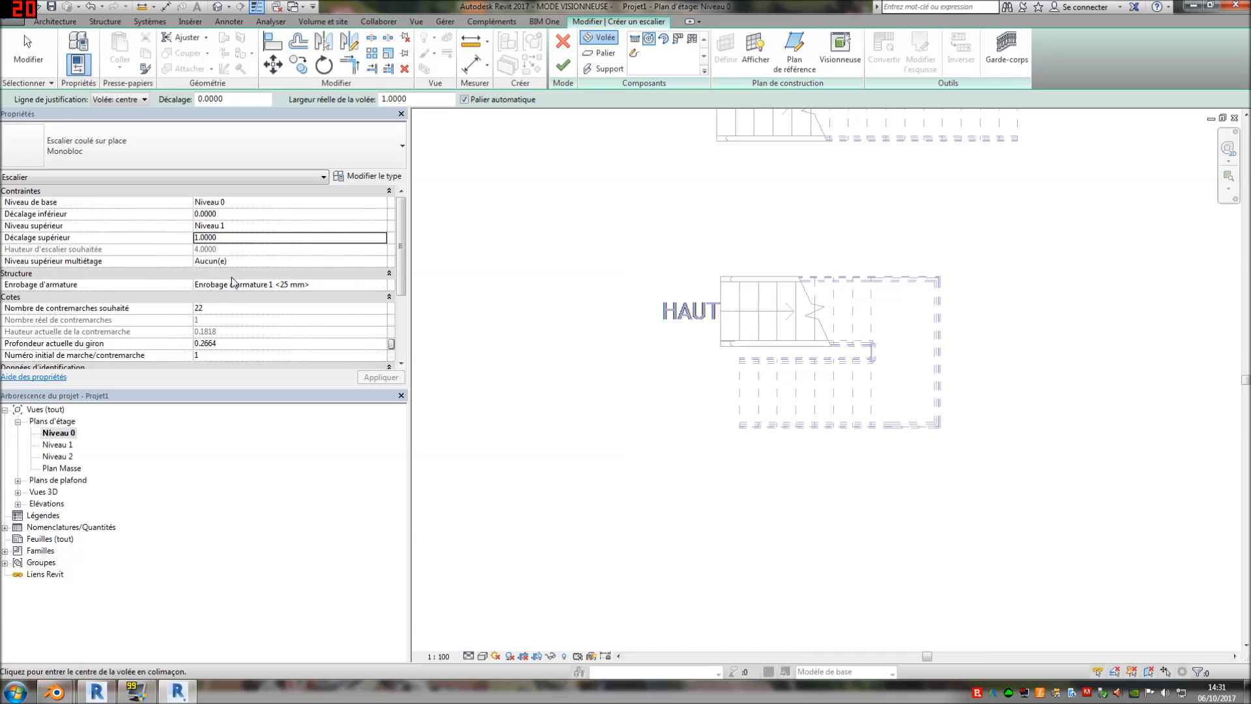
{"action": "double_click", "coordinate": [221, 232]}
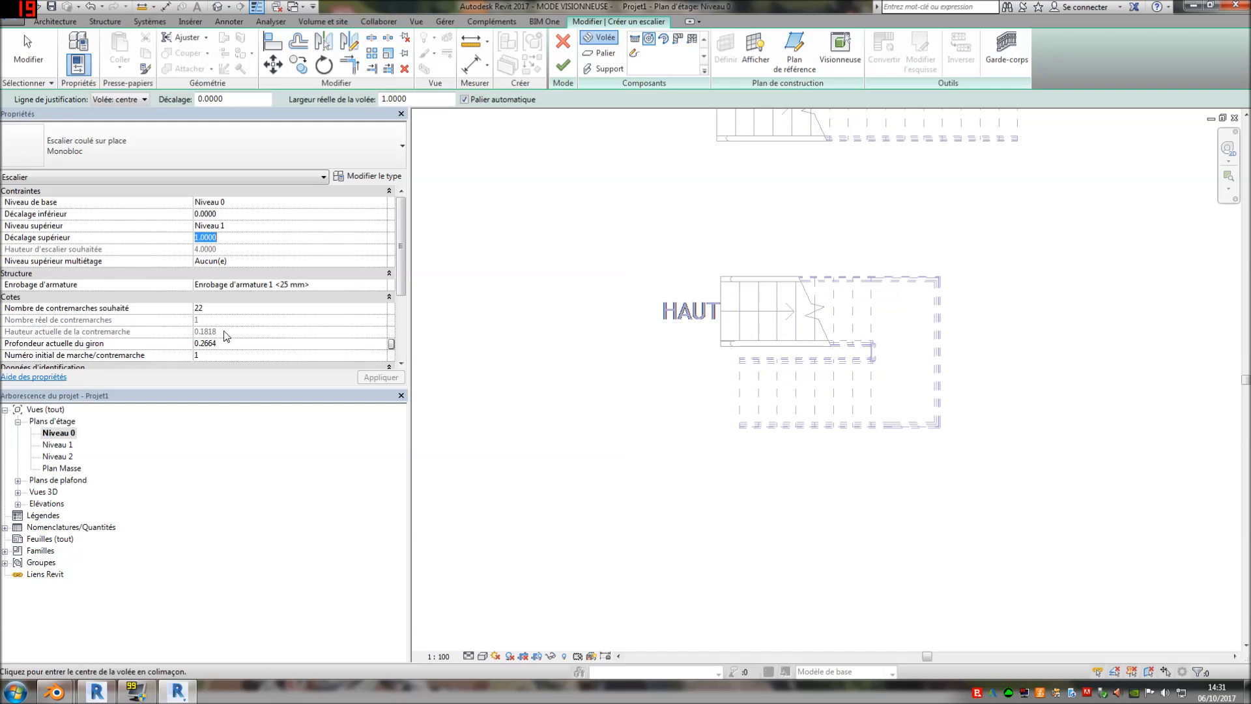
{"action": "left_click", "coordinate": [216, 307]}
{"action": "type", "text": "2"}
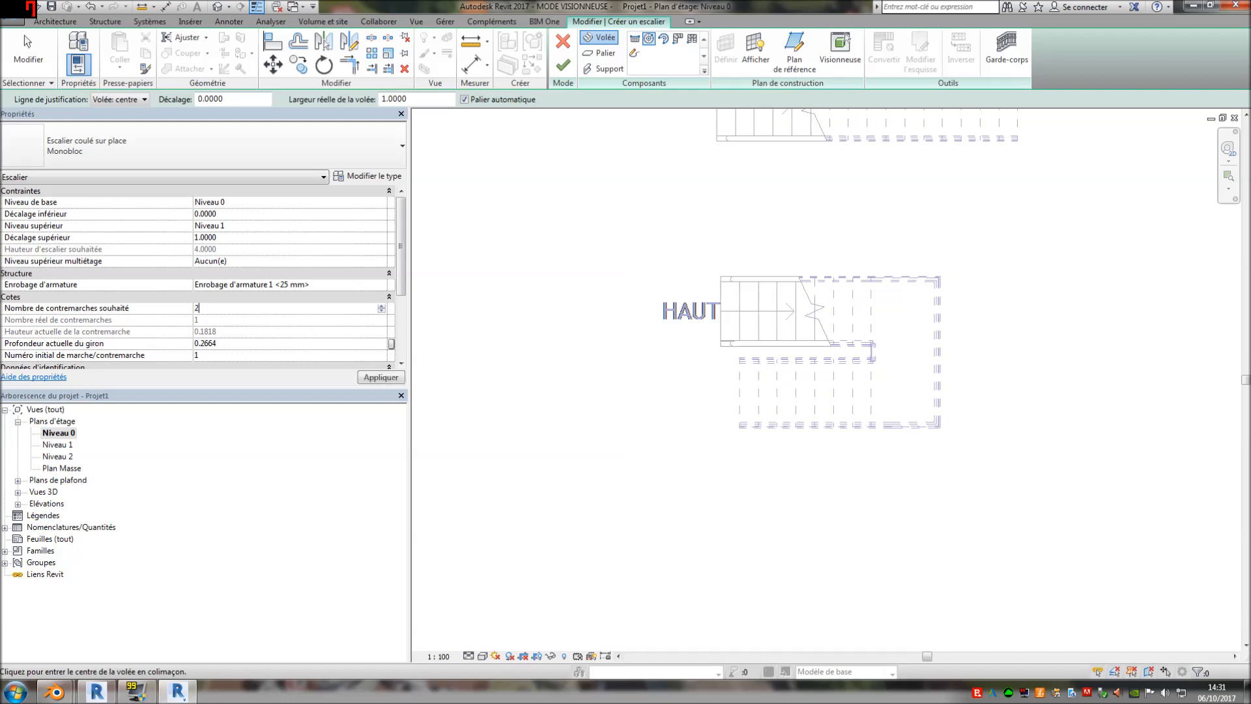
{"action": "key", "text": "Return"}
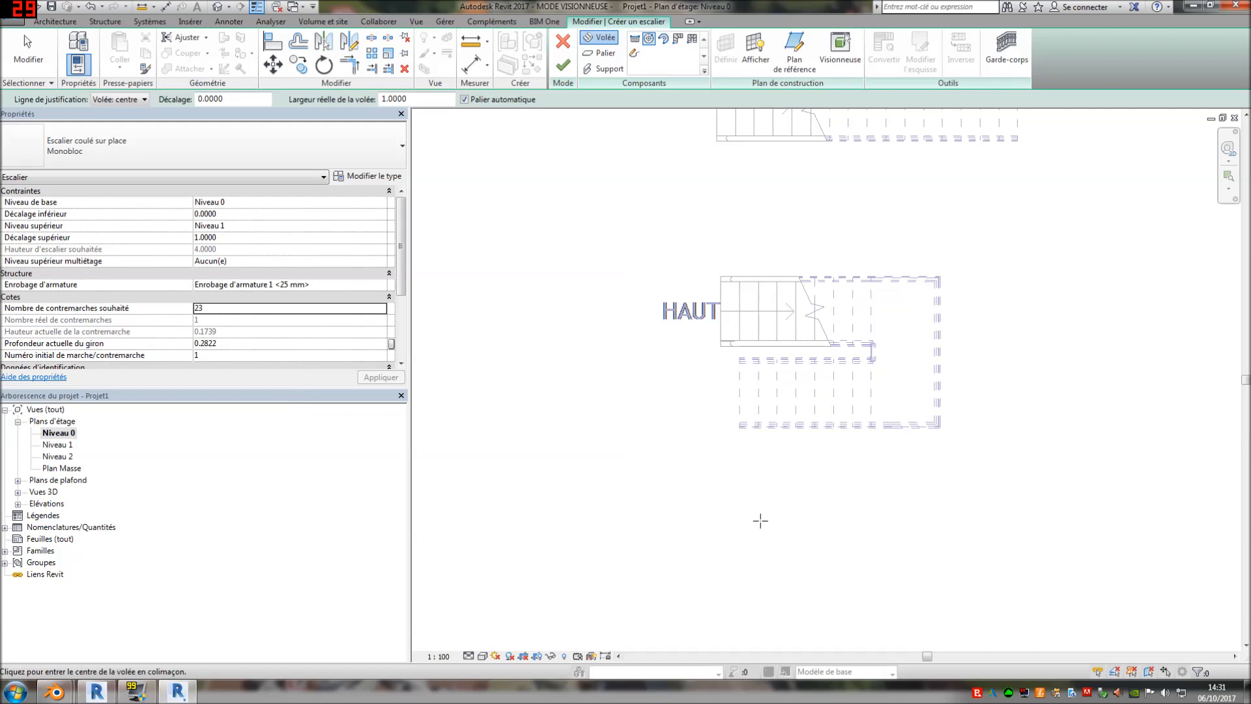
Draw the 23-riser spiral run below the U-shaped stair, with a centreline radius of about 0.6 m
{"action": "scroll", "coordinate": [758, 522], "scroll_direction": "down", "scroll_amount": 1}
{"action": "middle_click_drag", "start_coordinate": [726, 507], "coordinate": [659, 370]}
{"action": "left_click", "coordinate": [662, 439]}
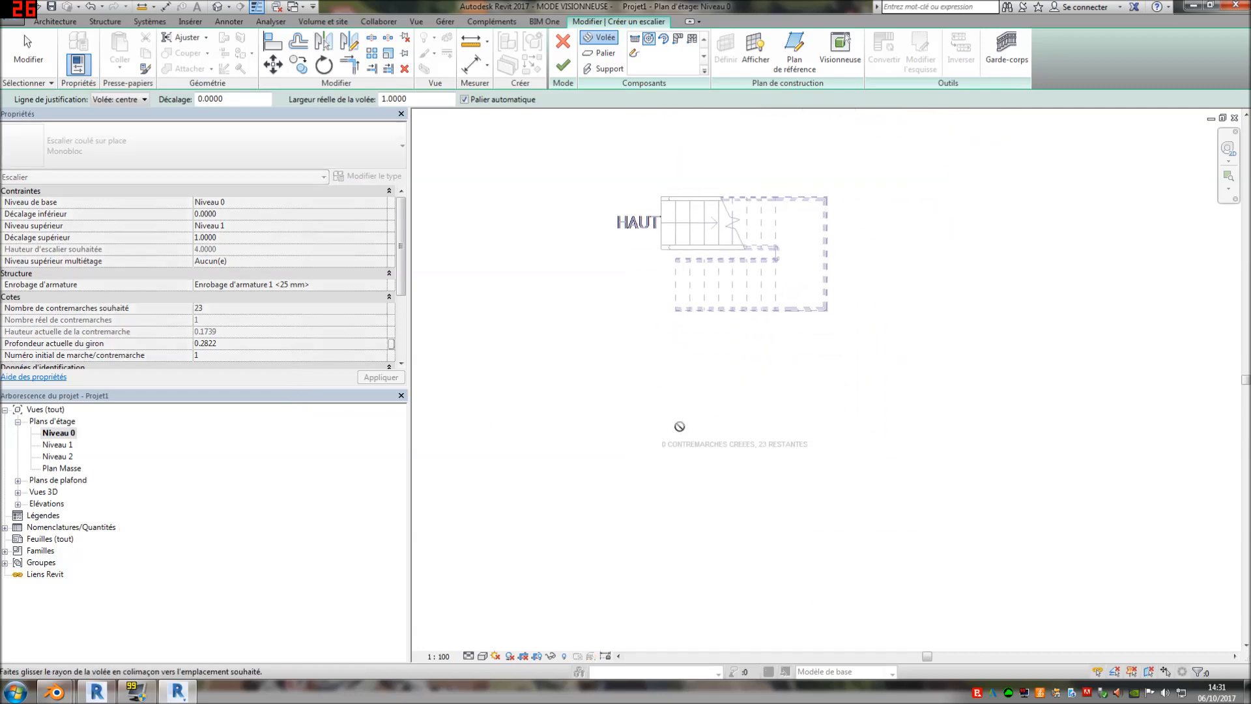
{"action": "scroll", "coordinate": [701, 415], "scroll_direction": "up", "scroll_amount": 1}
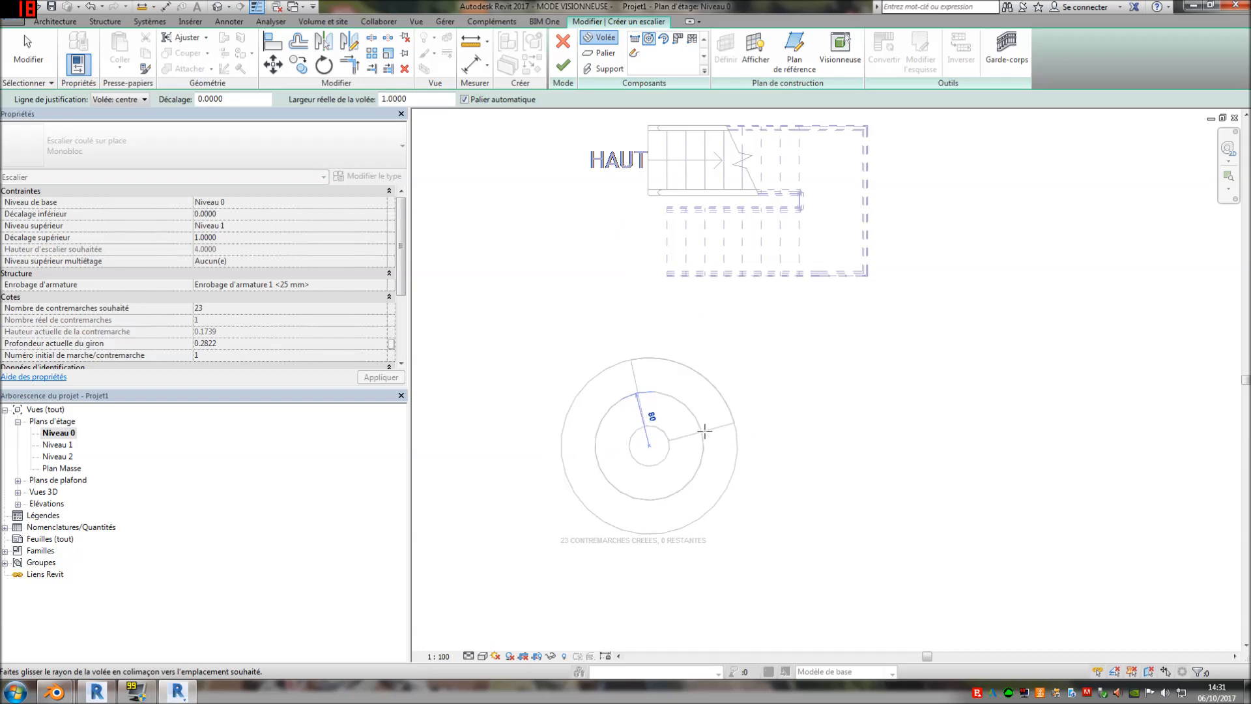
{"action": "scroll", "coordinate": [699, 431], "scroll_direction": "up", "scroll_amount": 1}
{"action": "scroll", "coordinate": [700, 431], "scroll_direction": "down", "scroll_amount": 1}
{"action": "scroll", "coordinate": [700, 431], "scroll_direction": "up", "scroll_amount": 1}
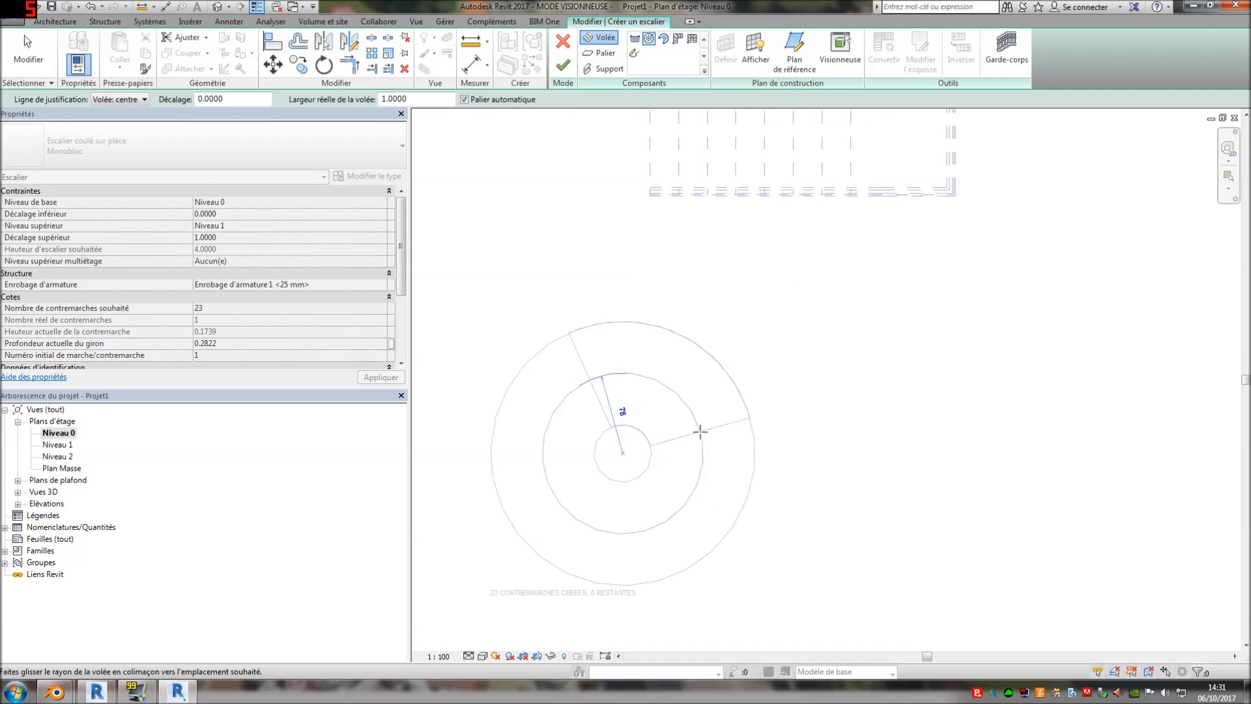
{"action": "scroll", "coordinate": [699, 431], "scroll_direction": "up", "scroll_amount": 1}
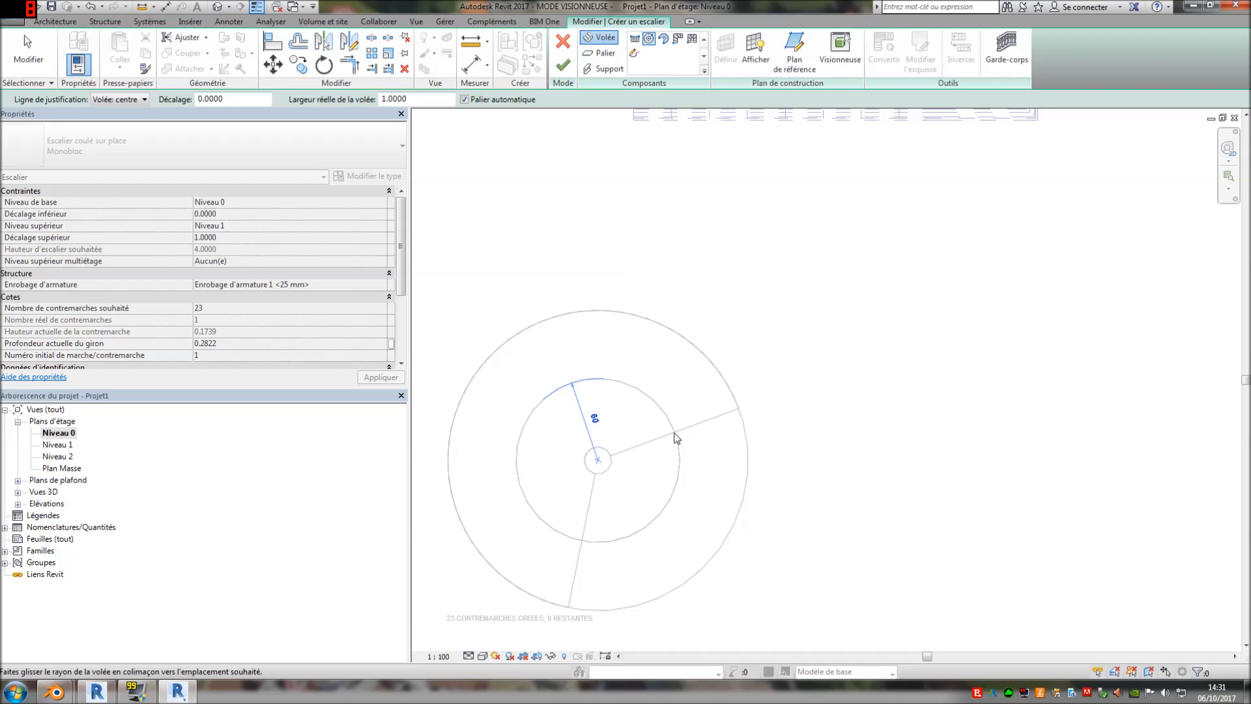
{"action": "left_click", "coordinate": [676, 438]}
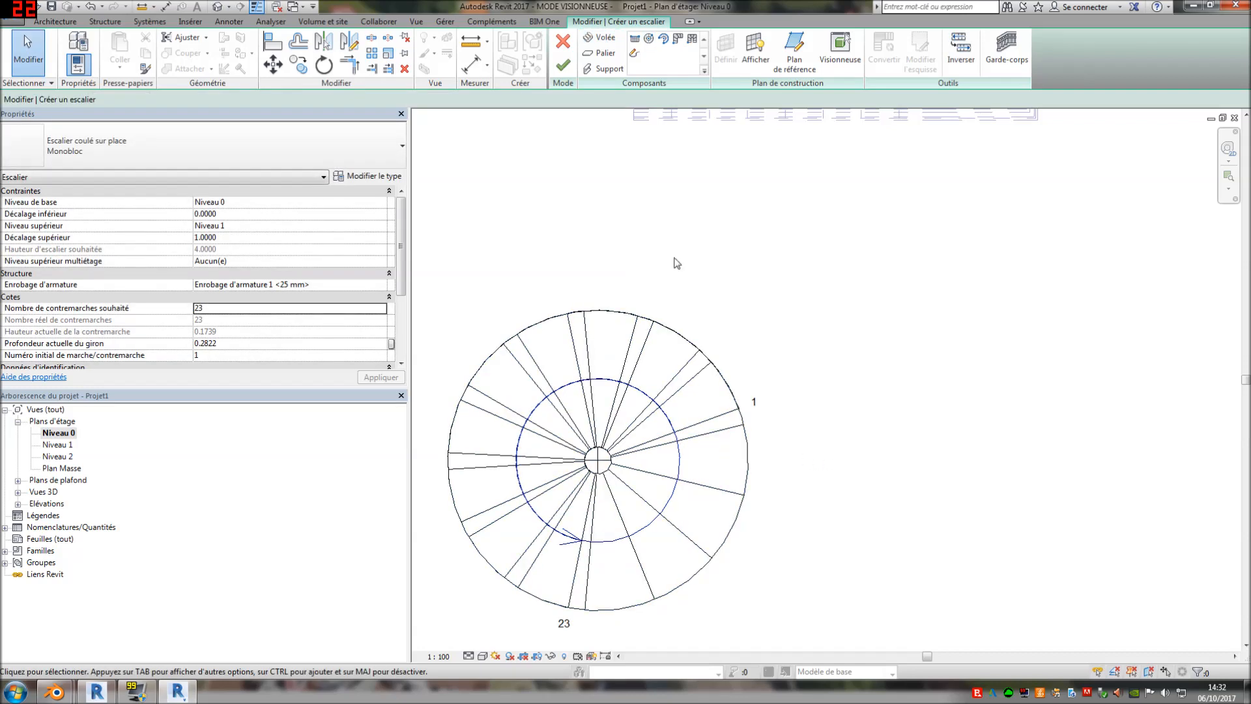
Measure the diameter of the spiral run's central opening
{"action": "left_click", "coordinate": [471, 40]}
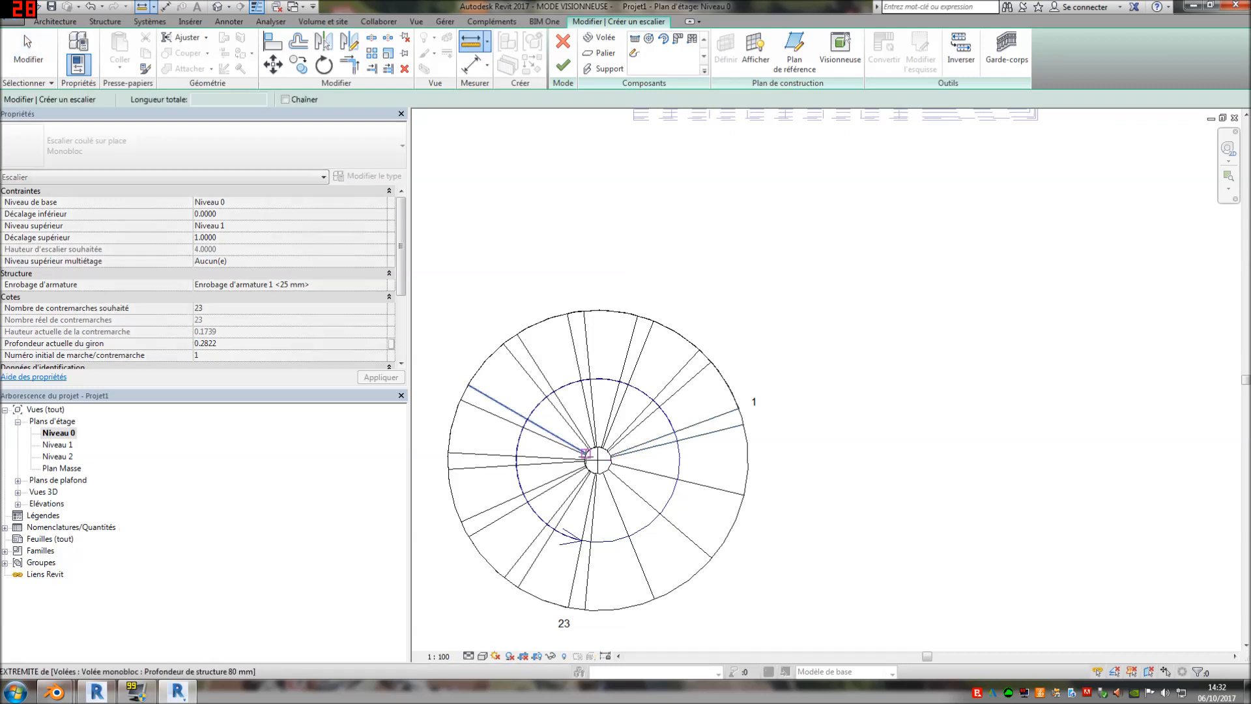
{"action": "left_click", "coordinate": [585, 452]}
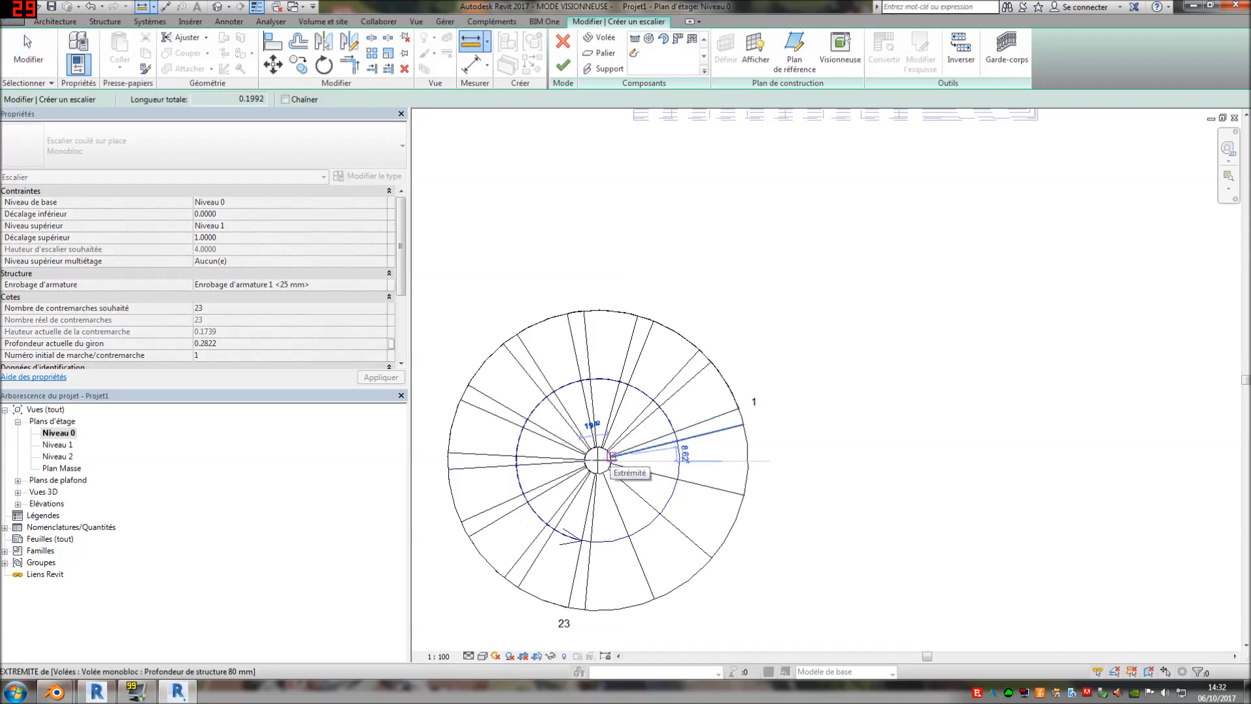
{"action": "scroll", "coordinate": [612, 457], "scroll_direction": "up", "scroll_amount": 3}
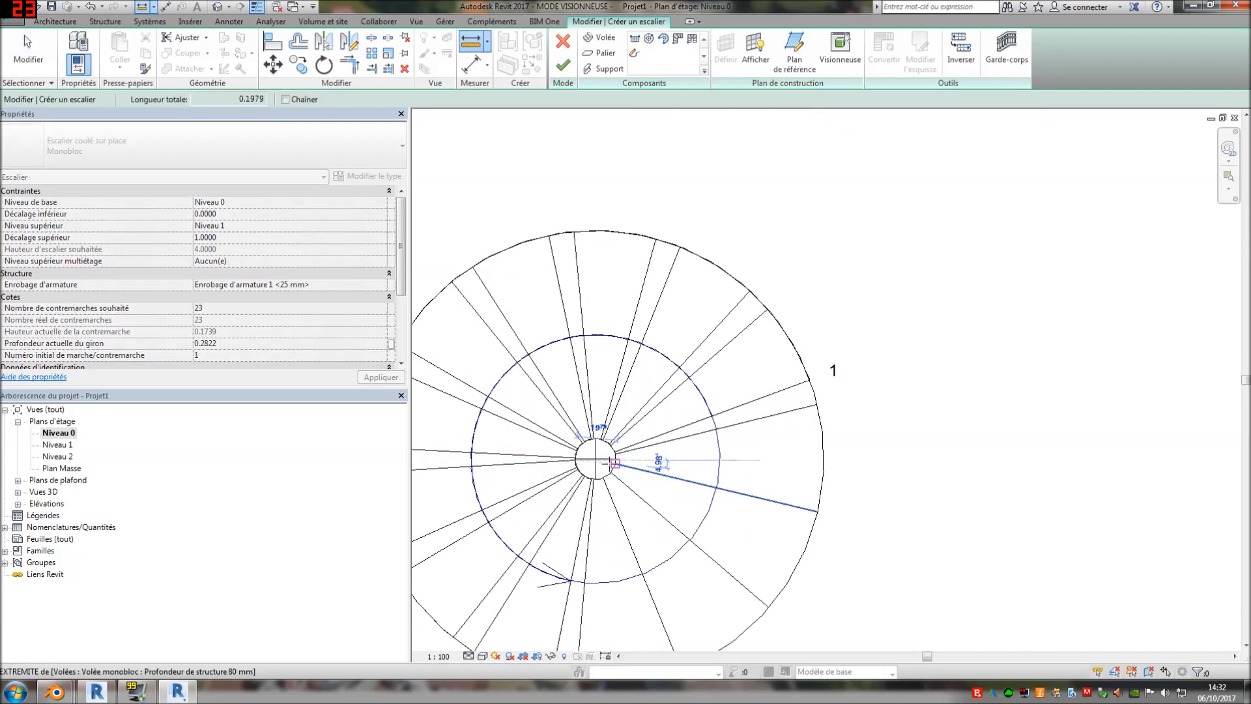
{"action": "key", "text": "Escape"}
{"action": "key", "text": "Escape"}
{"action": "scroll", "coordinate": [775, 430], "scroll_direction": "down", "scroll_amount": 1}
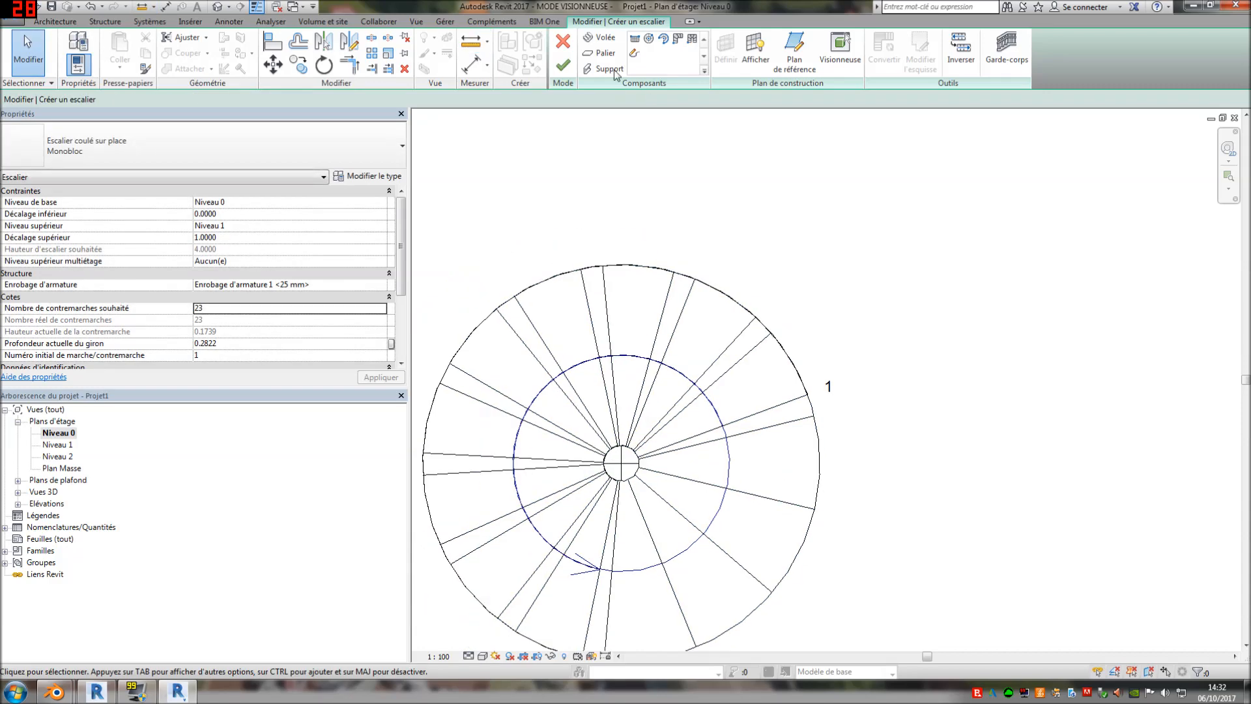
Finish the spiral stair and view it beside the other stairs in 3D
{"action": "left_click", "coordinate": [562, 69]}
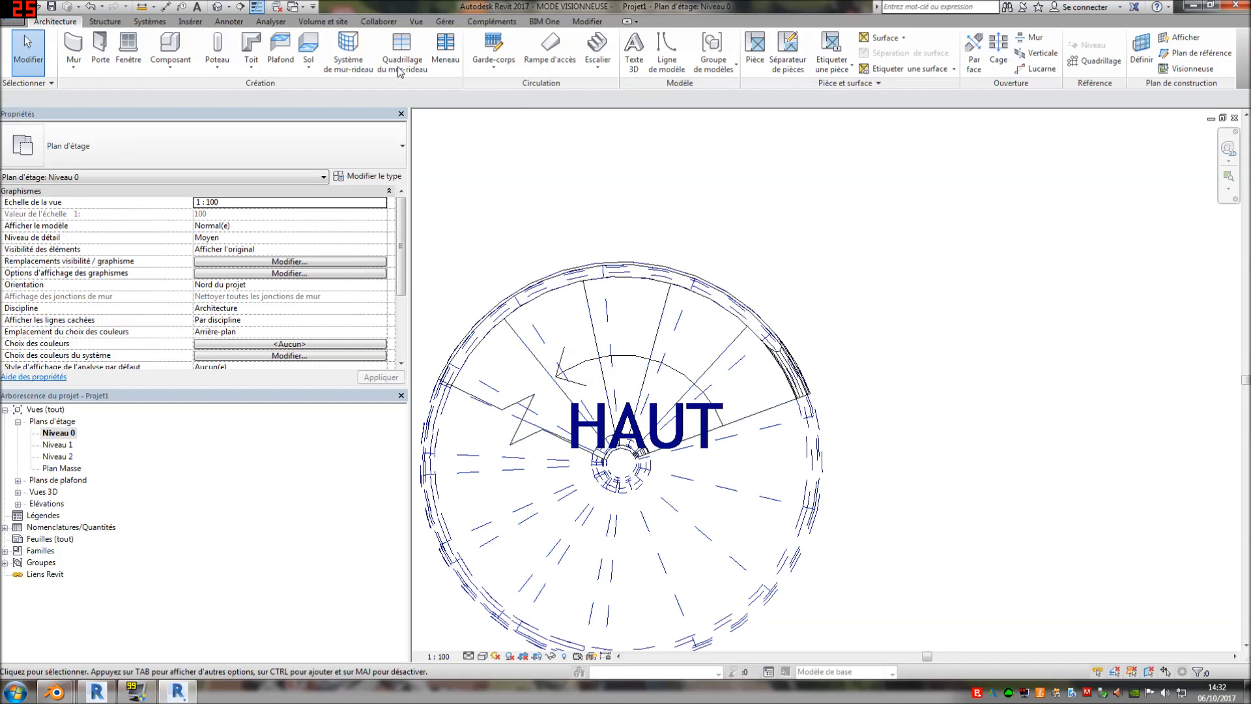
{"action": "left_click", "coordinate": [218, 7]}
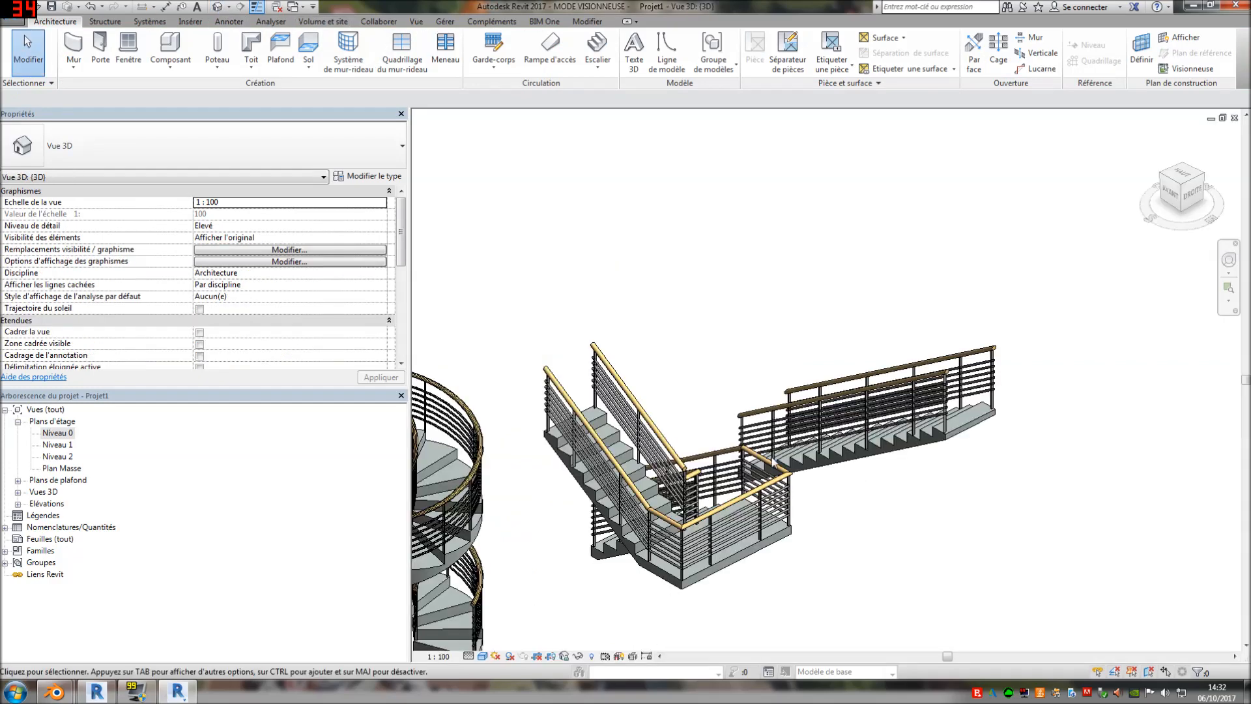
{"action": "middle_click_drag", "start_coordinate": [633, 607], "coordinate": [817, 519]}
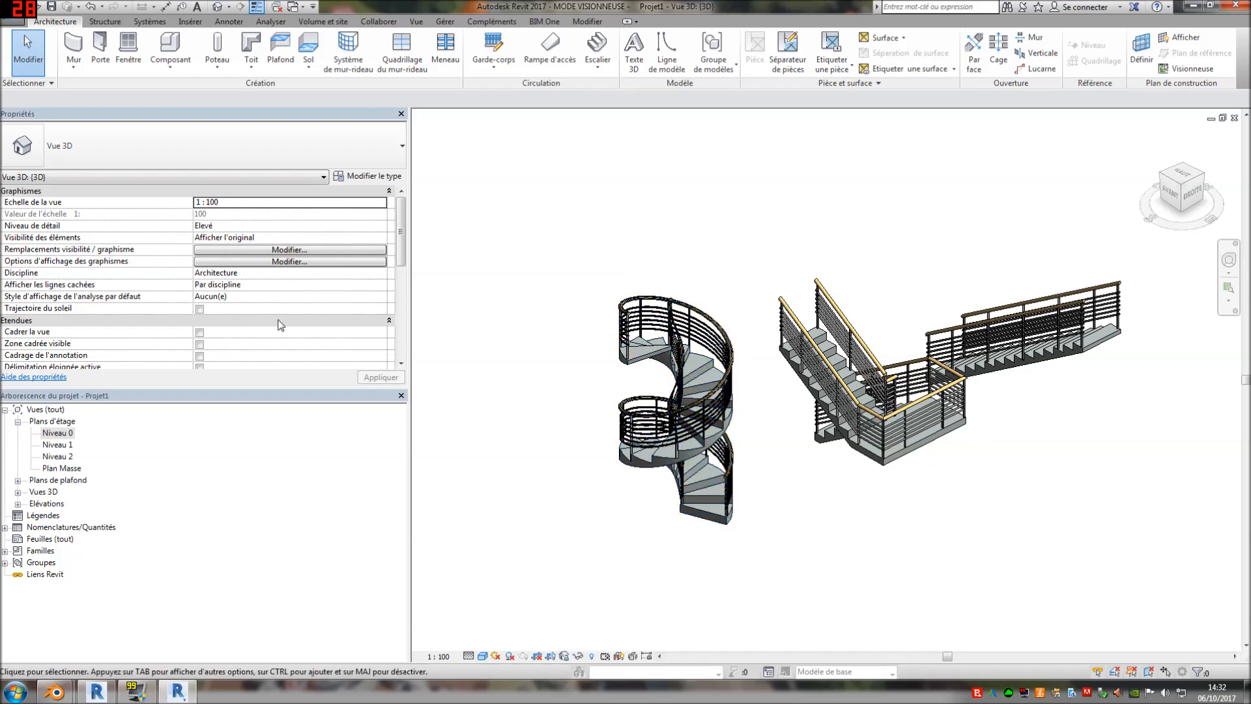
On the Niveau 0 plan, cut a near-vertical building section through the spiral stair, looking toward its centre, and open the section view
{"action": "double_click", "coordinate": [54, 433]}
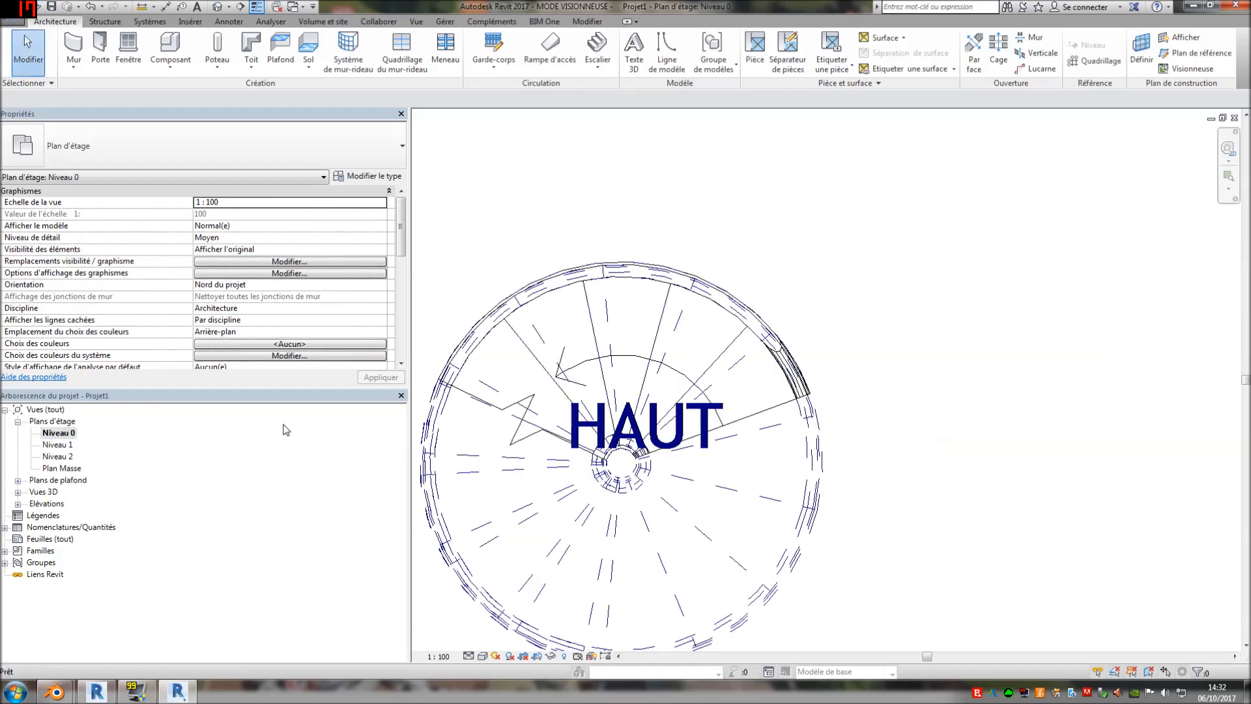
{"action": "scroll", "coordinate": [984, 363], "scroll_direction": "down", "scroll_amount": 2}
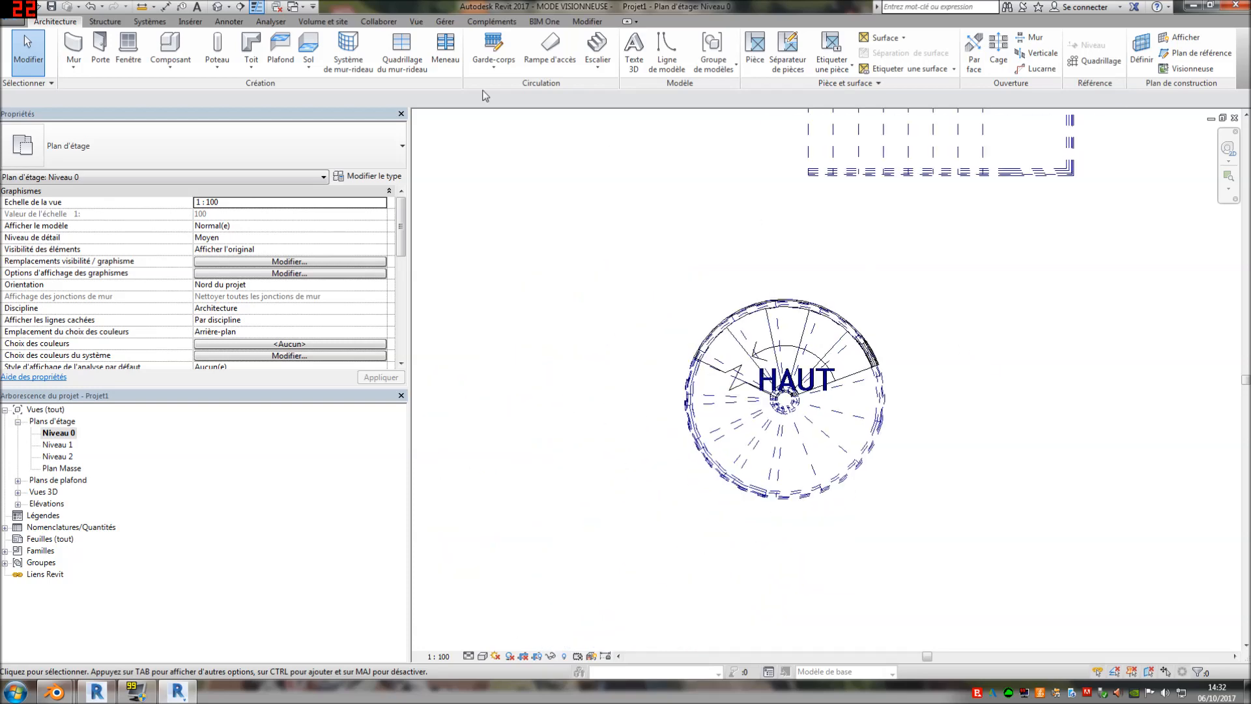
{"action": "left_click", "coordinate": [241, 7]}
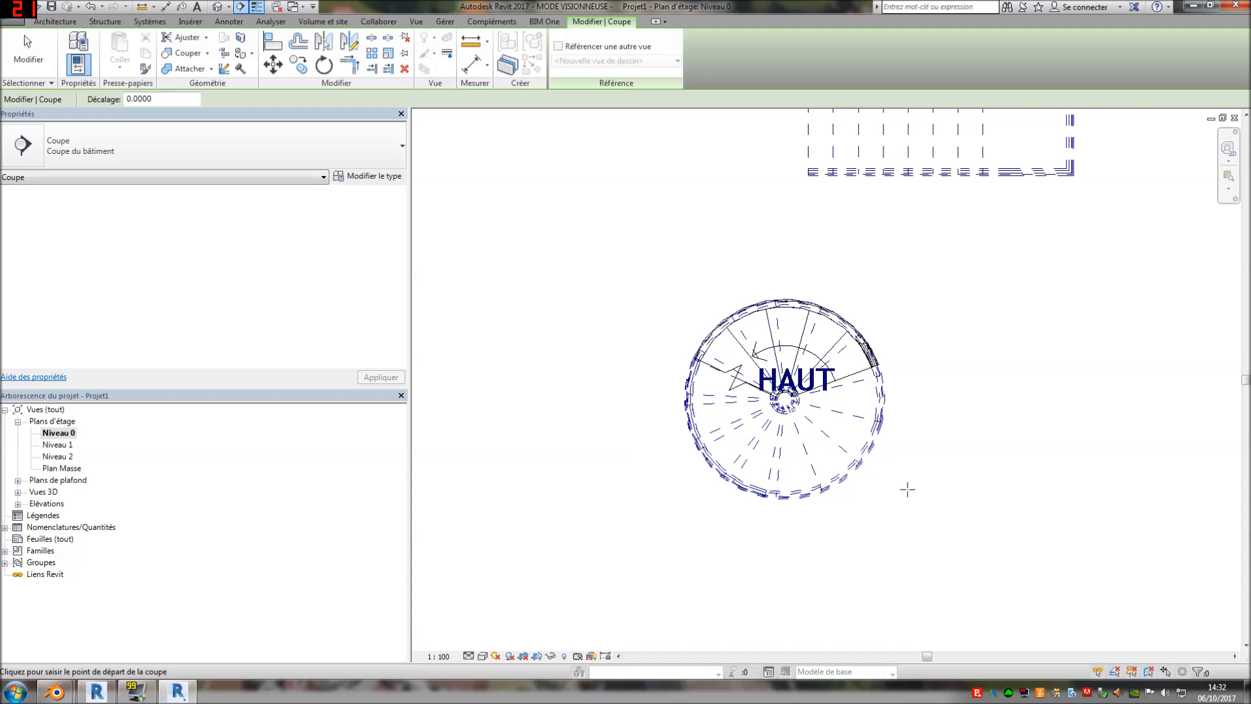
{"action": "left_click", "coordinate": [841, 508]}
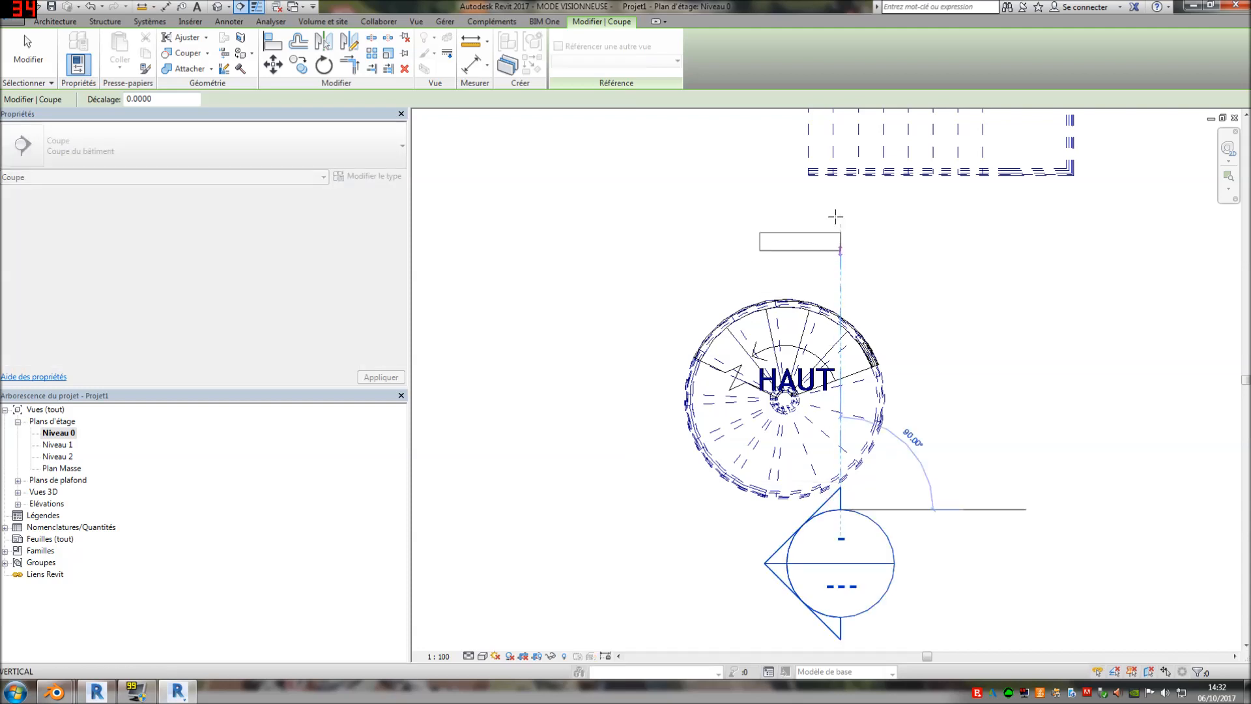
{"action": "left_click", "coordinate": [831, 223]}
{"action": "key", "text": "Escape"}
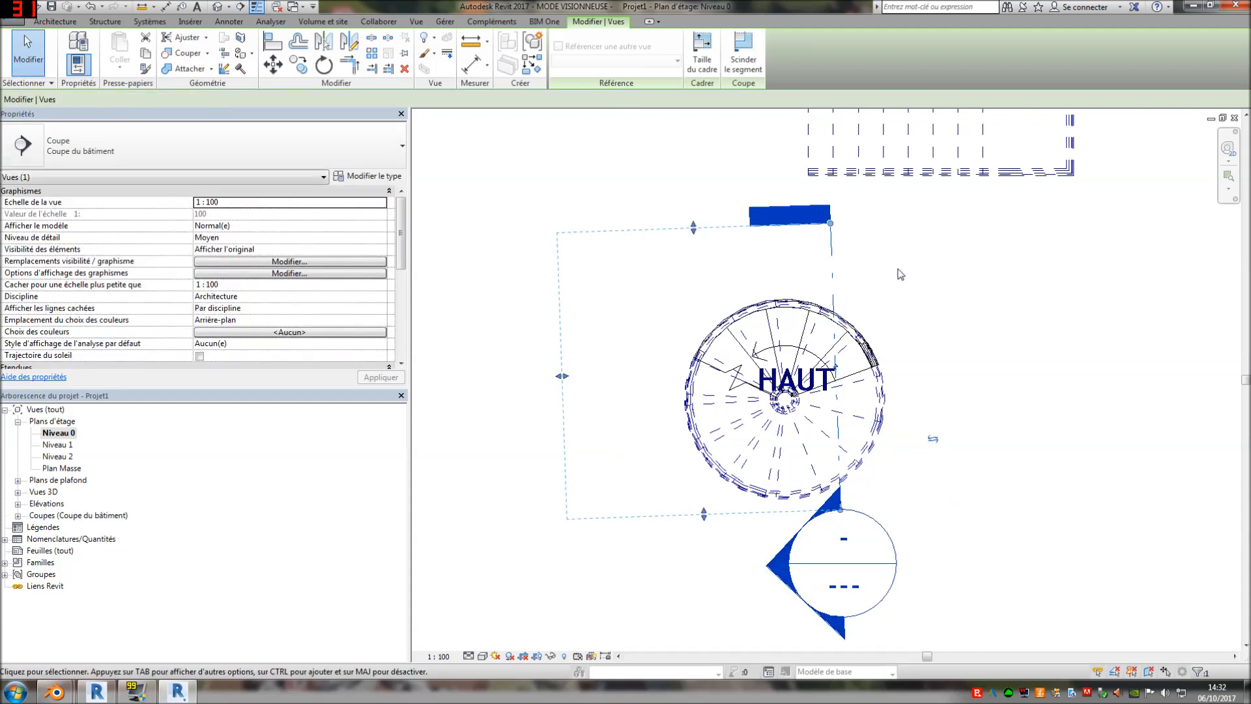
{"action": "left_click", "coordinate": [884, 285]}
{"action": "right_click", "coordinate": [832, 290]}
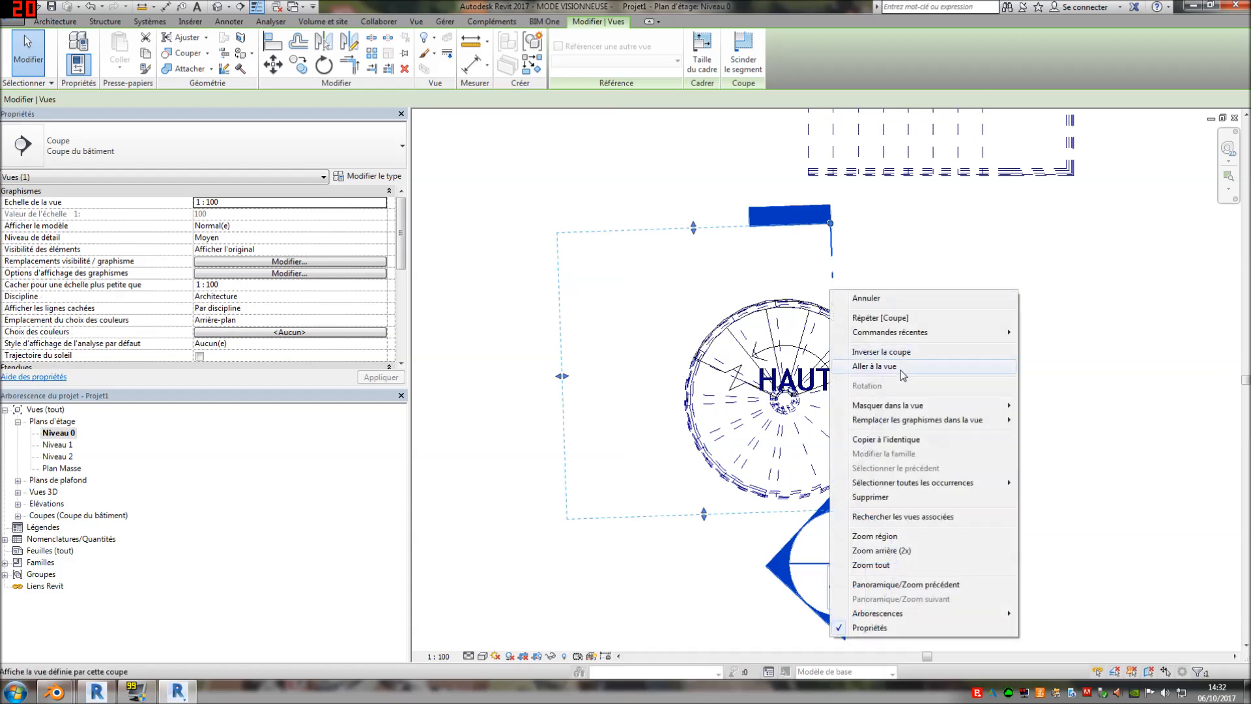
{"action": "left_click", "coordinate": [902, 369]}
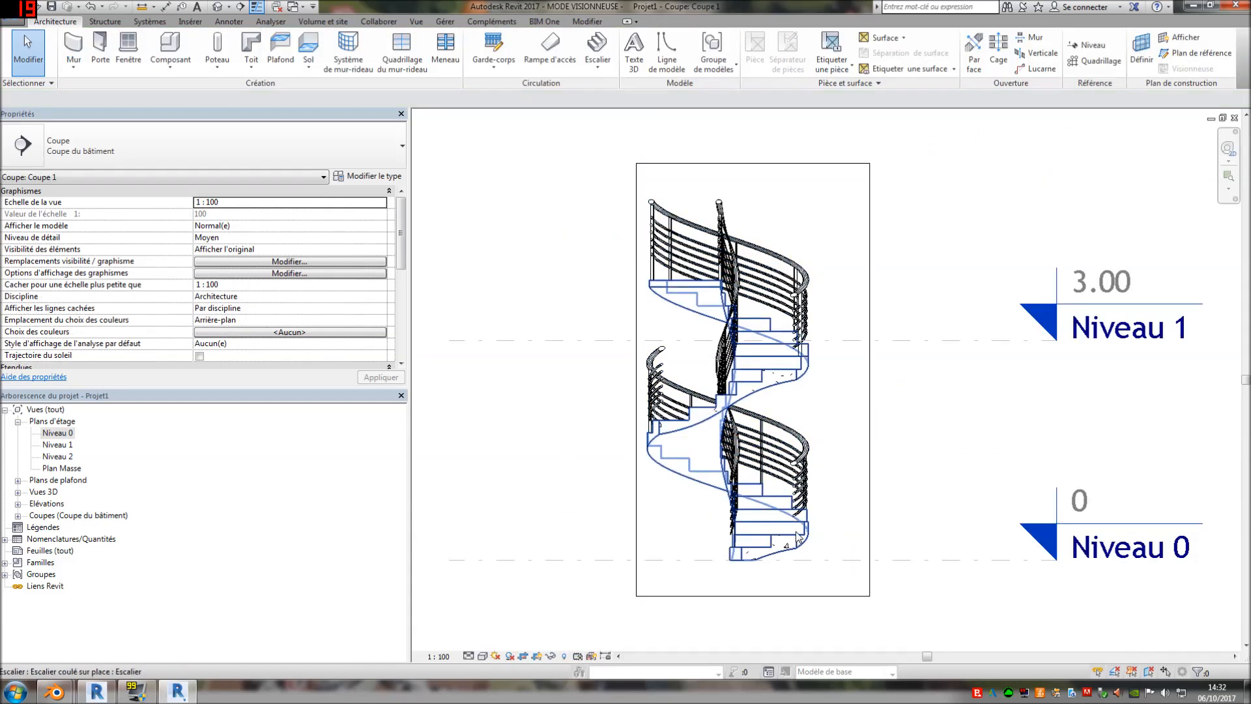
Measure the vertical headroom between the underside of the spiral stair's upper turn and the lower steps in the section view
{"action": "left_click", "coordinate": [143, 6]}
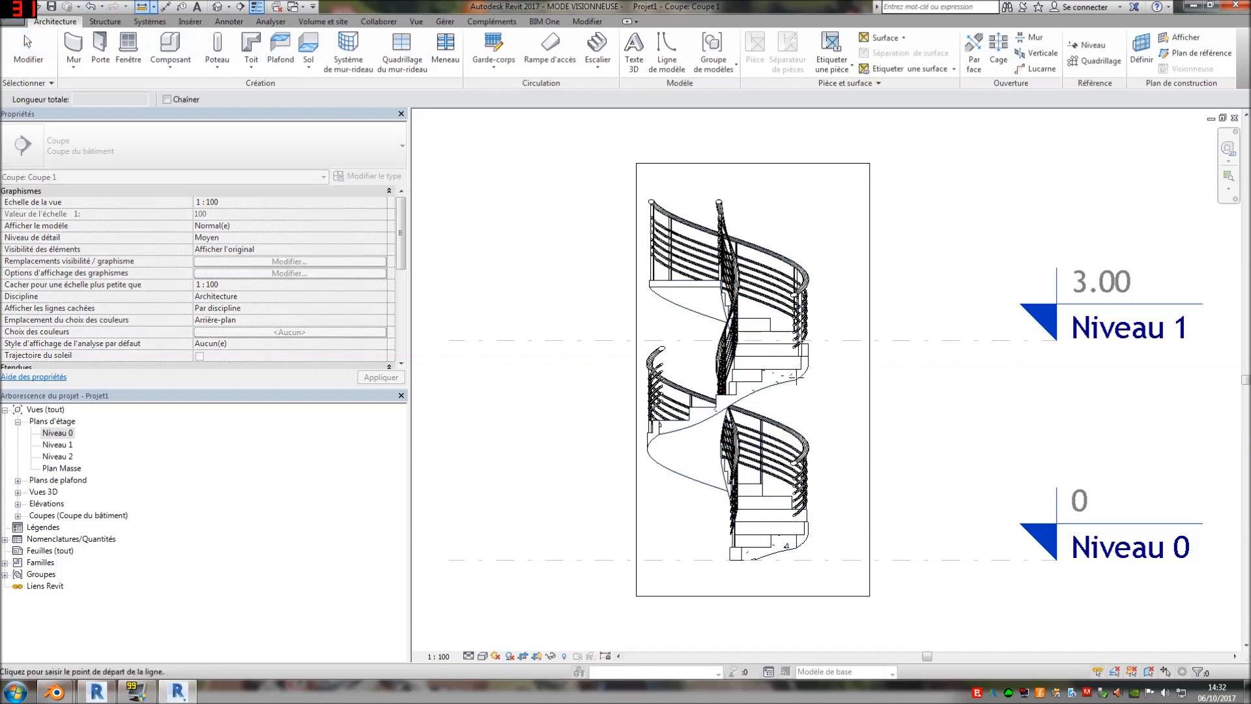
{"action": "left_click", "coordinate": [796, 377]}
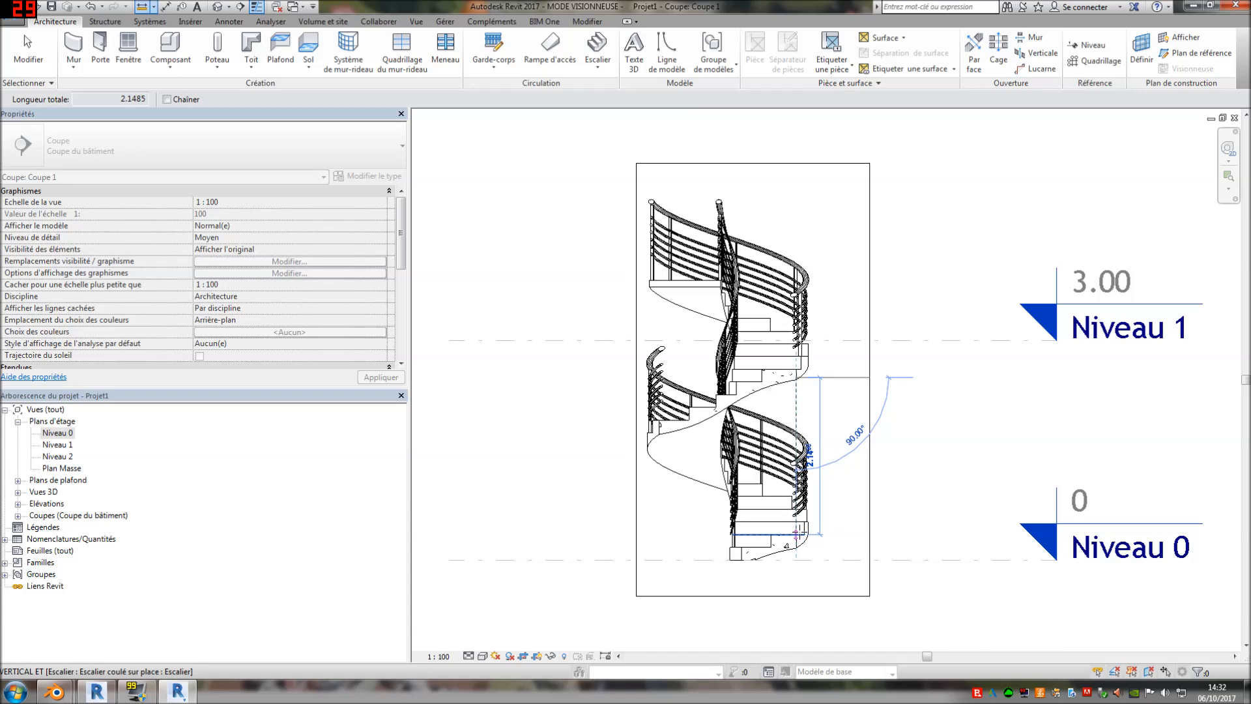
{"action": "key", "text": "Escape"}
{"action": "key", "text": "Escape"}
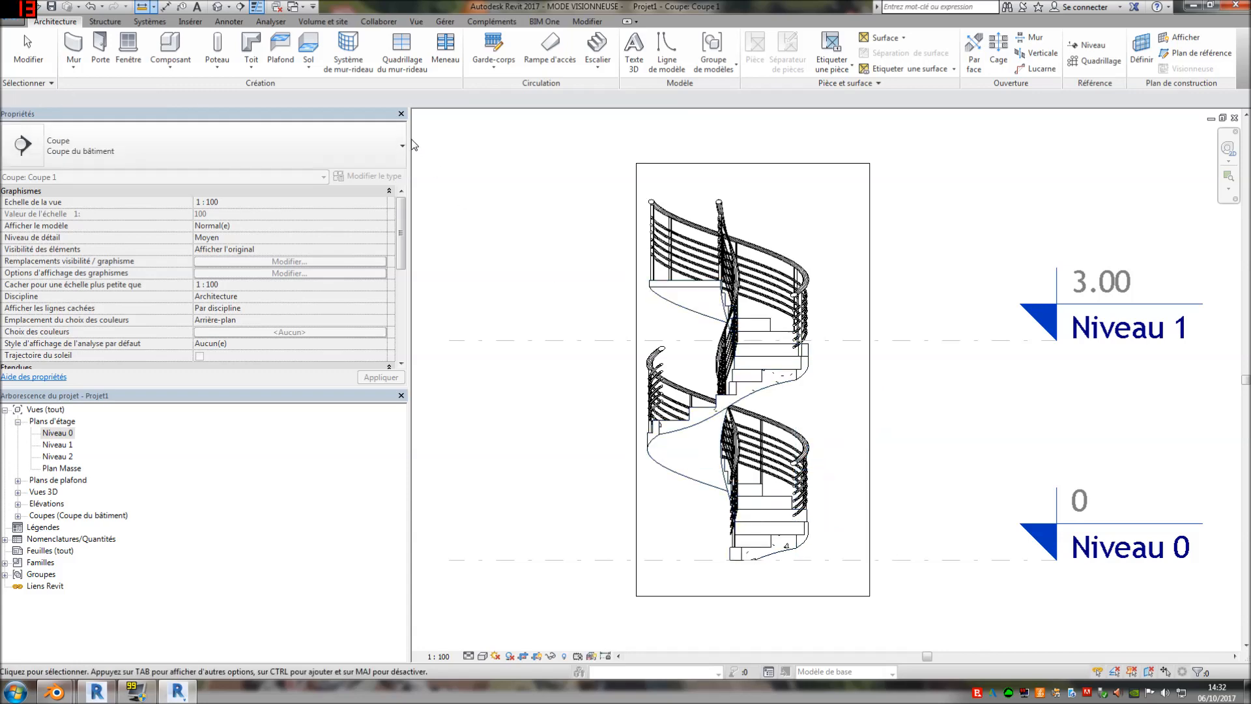
{"action": "key", "text": "Return"}
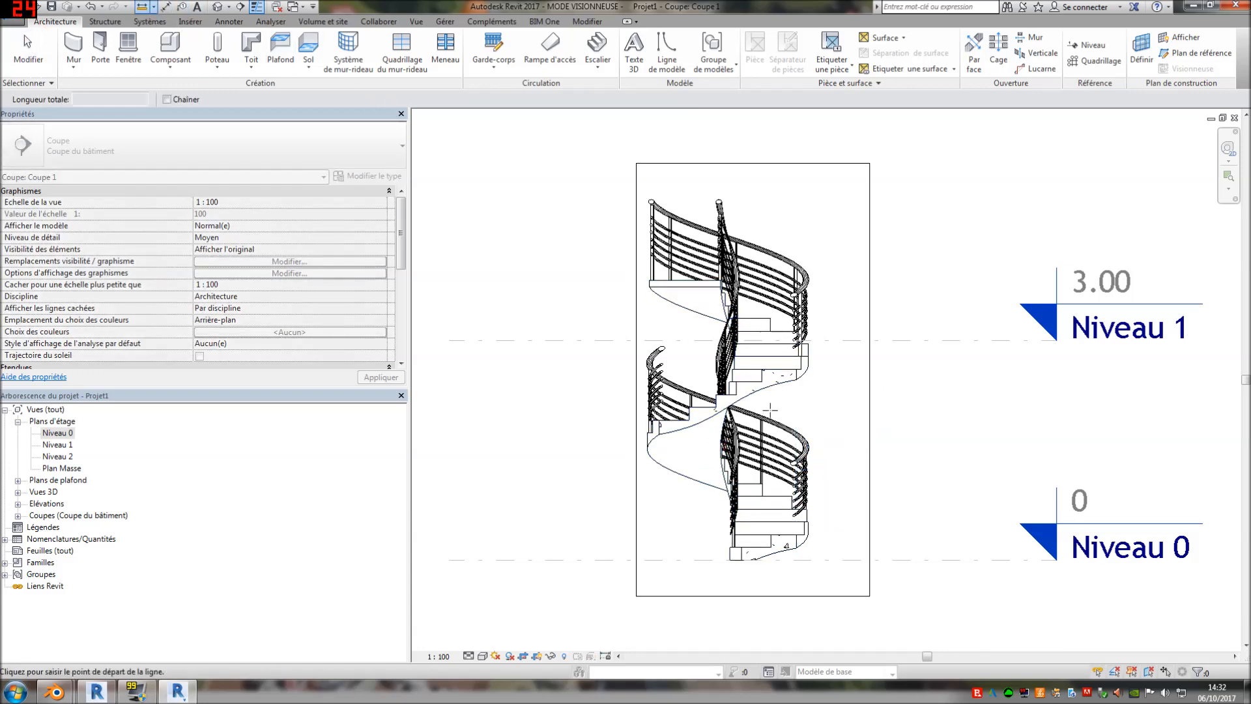
{"action": "scroll", "coordinate": [767, 584], "scroll_direction": "up", "scroll_amount": 2}
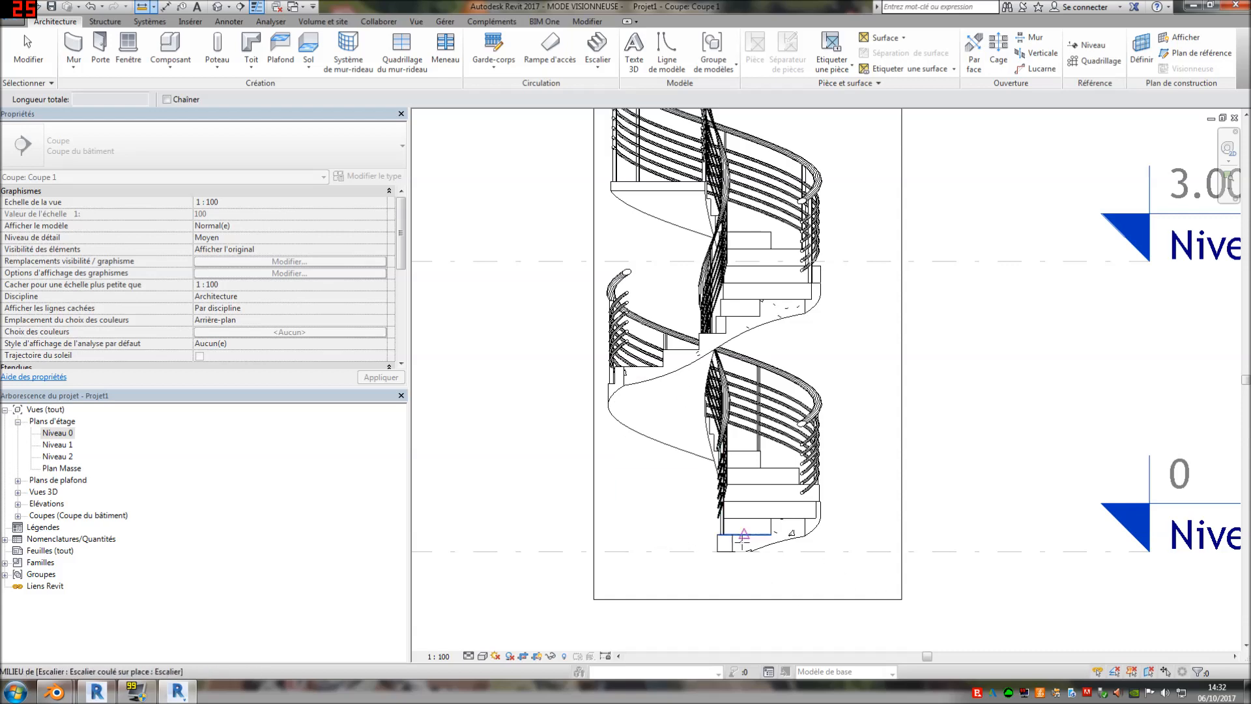
{"action": "key", "text": "Escape"}
{"action": "key", "text": "Escape"}
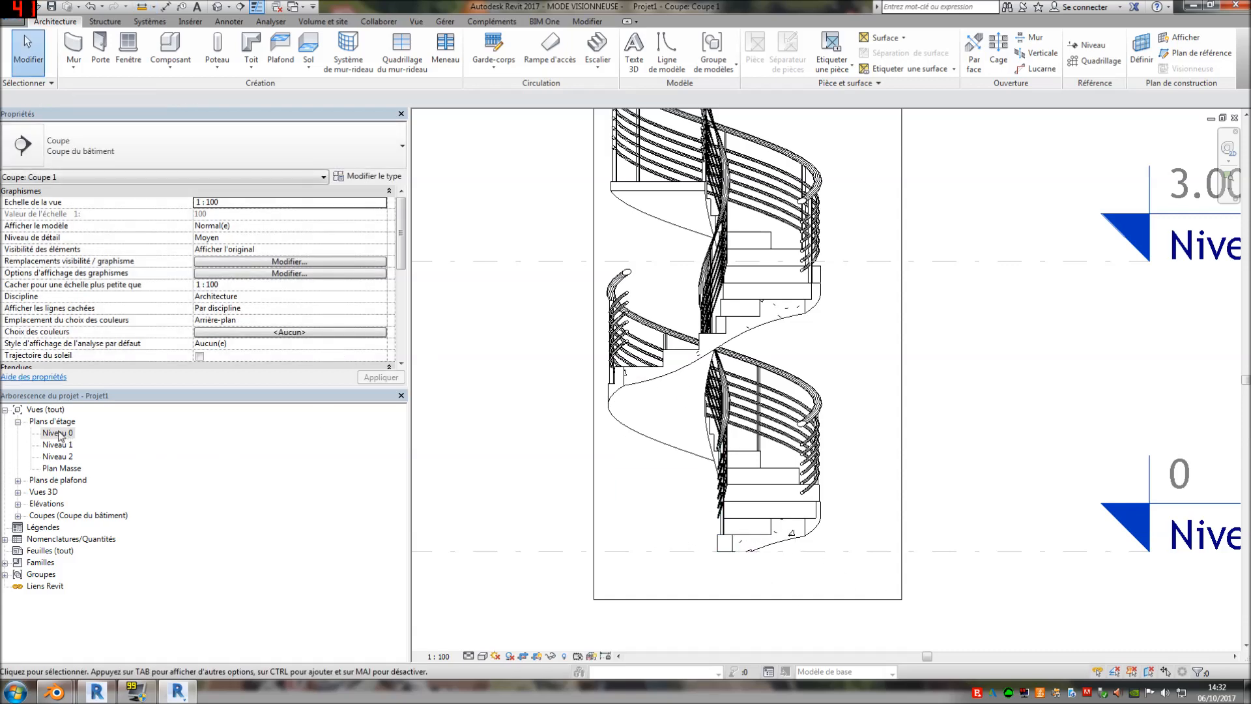
View the spiral stair up close in the 3D view
{"action": "double_click", "coordinate": [60, 433]}
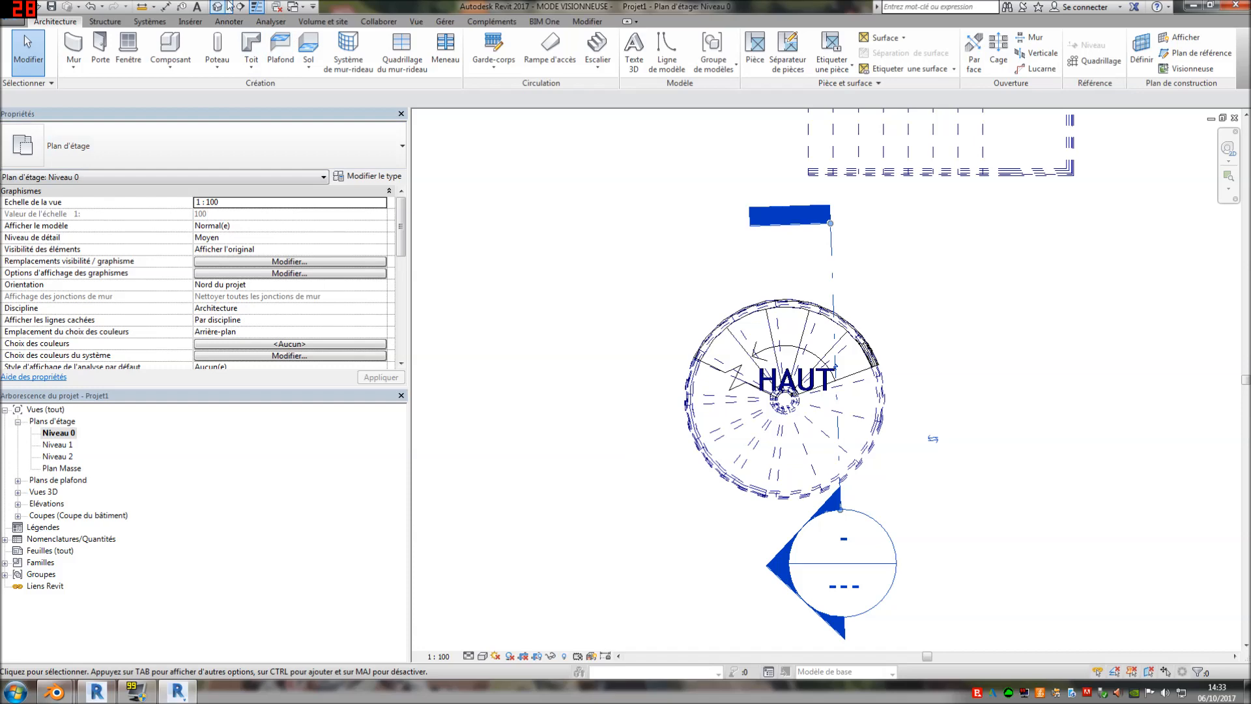
{"action": "left_click", "coordinate": [218, 7]}
{"action": "scroll", "coordinate": [713, 574], "scroll_direction": "up", "scroll_amount": 2}
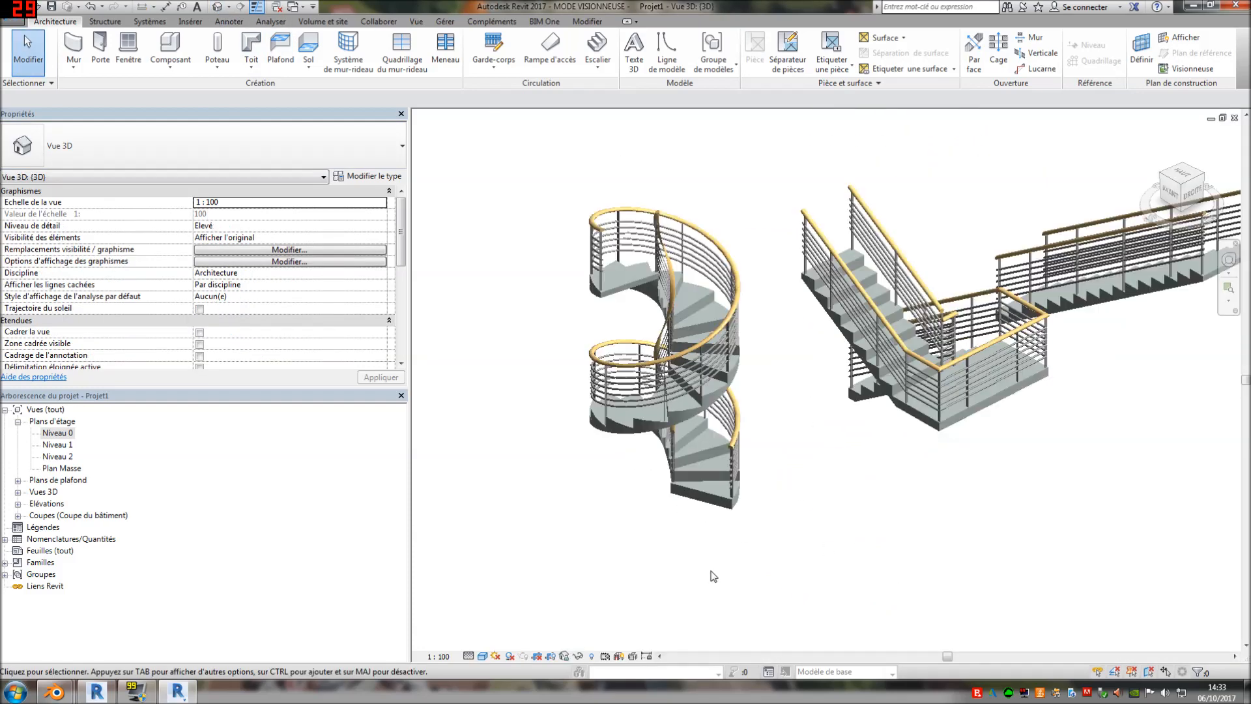
On the Niveau 0 plan, delete the building section through the spiral stair together with its section view
{"action": "double_click", "coordinate": [55, 433]}
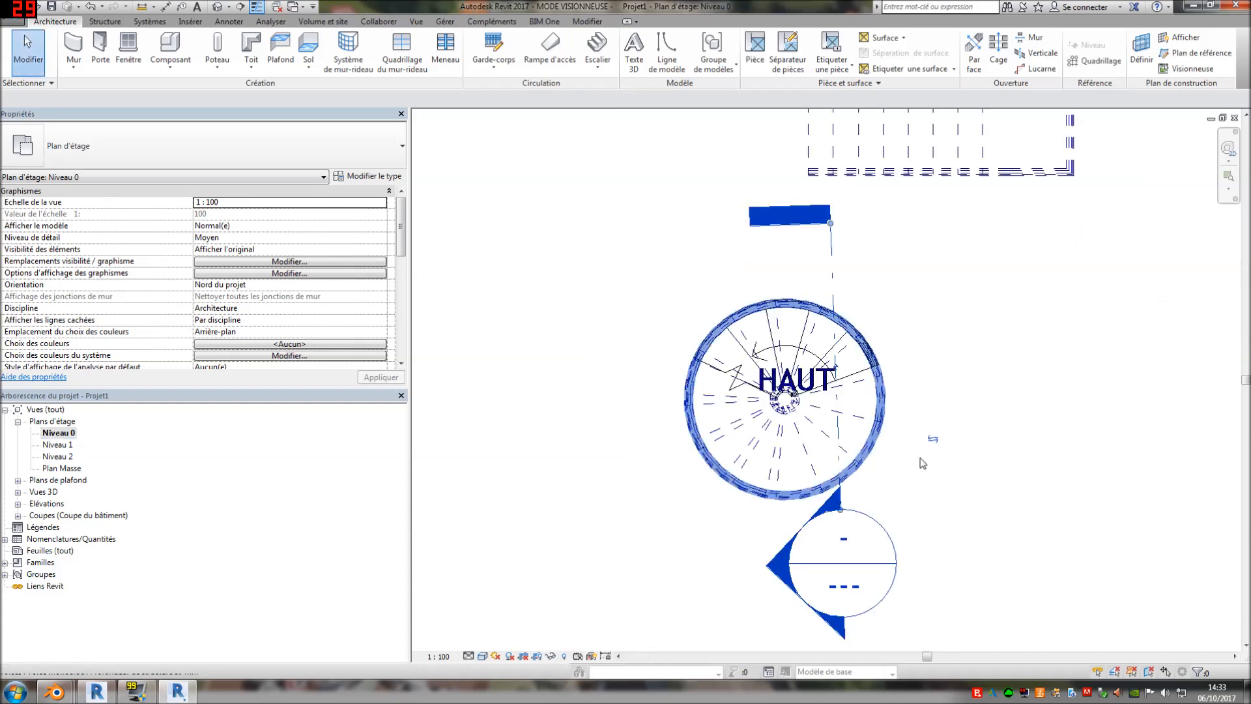
{"action": "left_click", "coordinate": [835, 270]}
{"action": "key", "text": "Delete"}
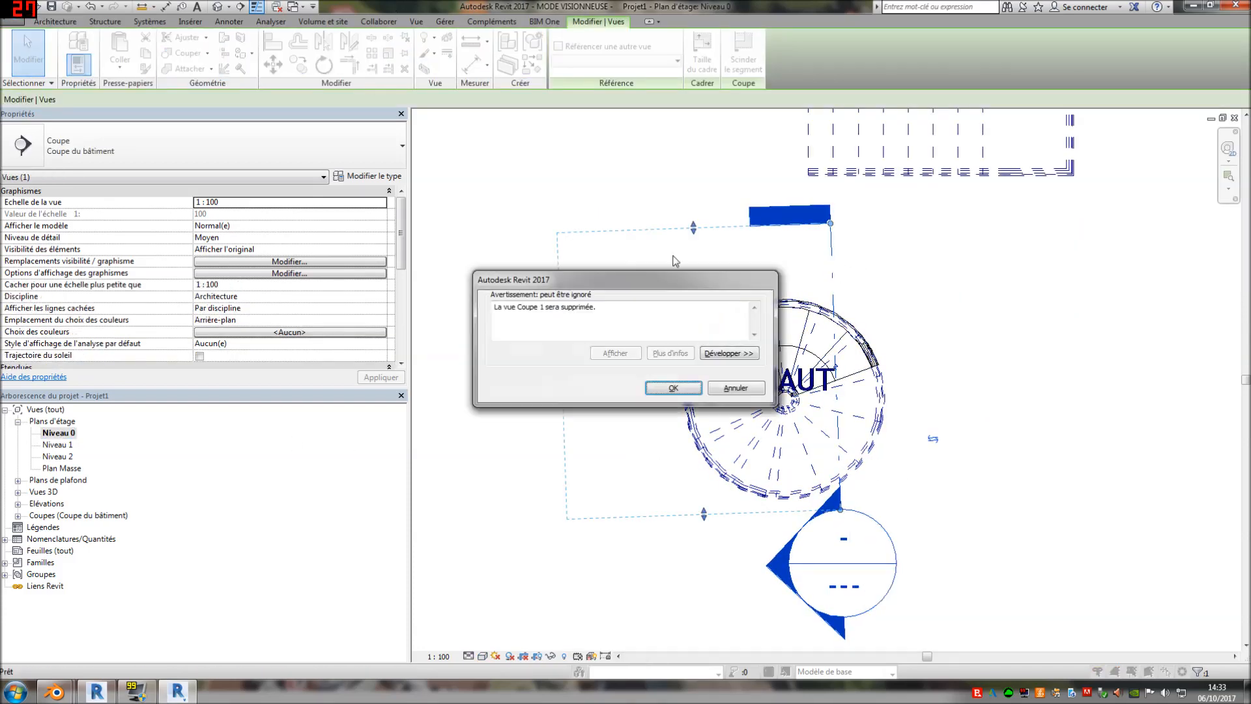
{"action": "left_click", "coordinate": [673, 387]}
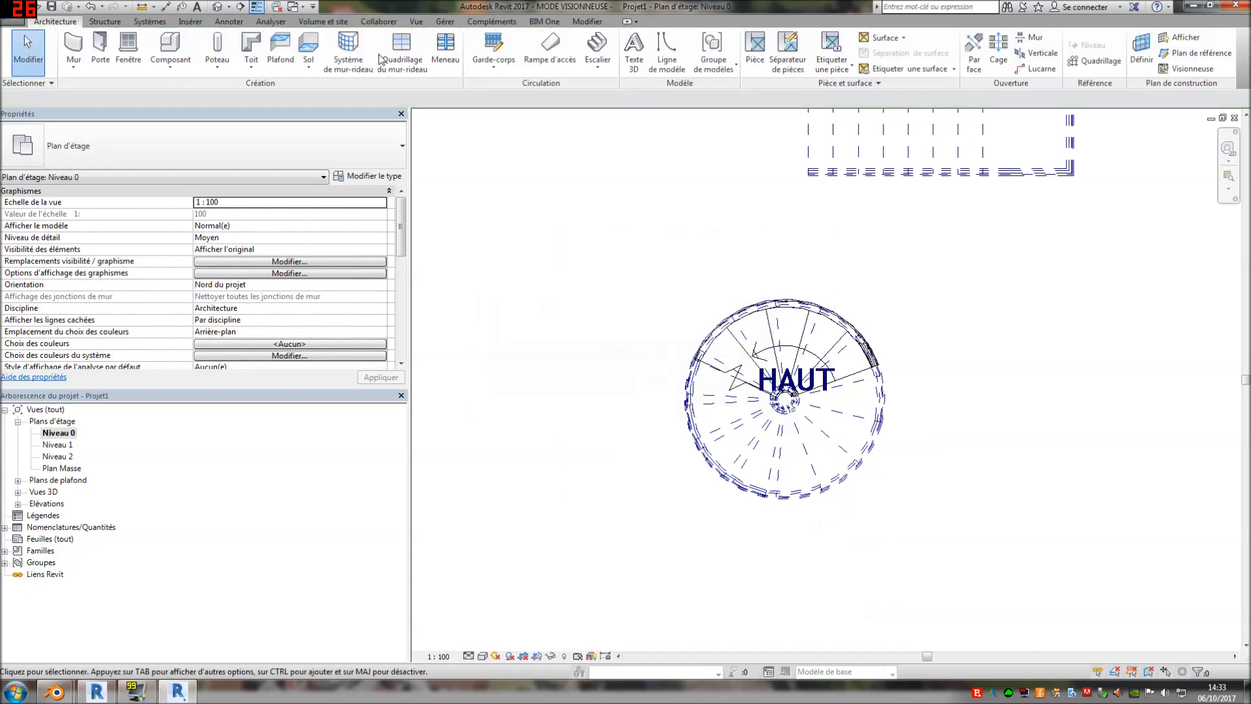
Cut a new slanted building section through the spiral stair at about 116°, looking toward the stair's center
{"action": "left_click", "coordinate": [241, 7]}
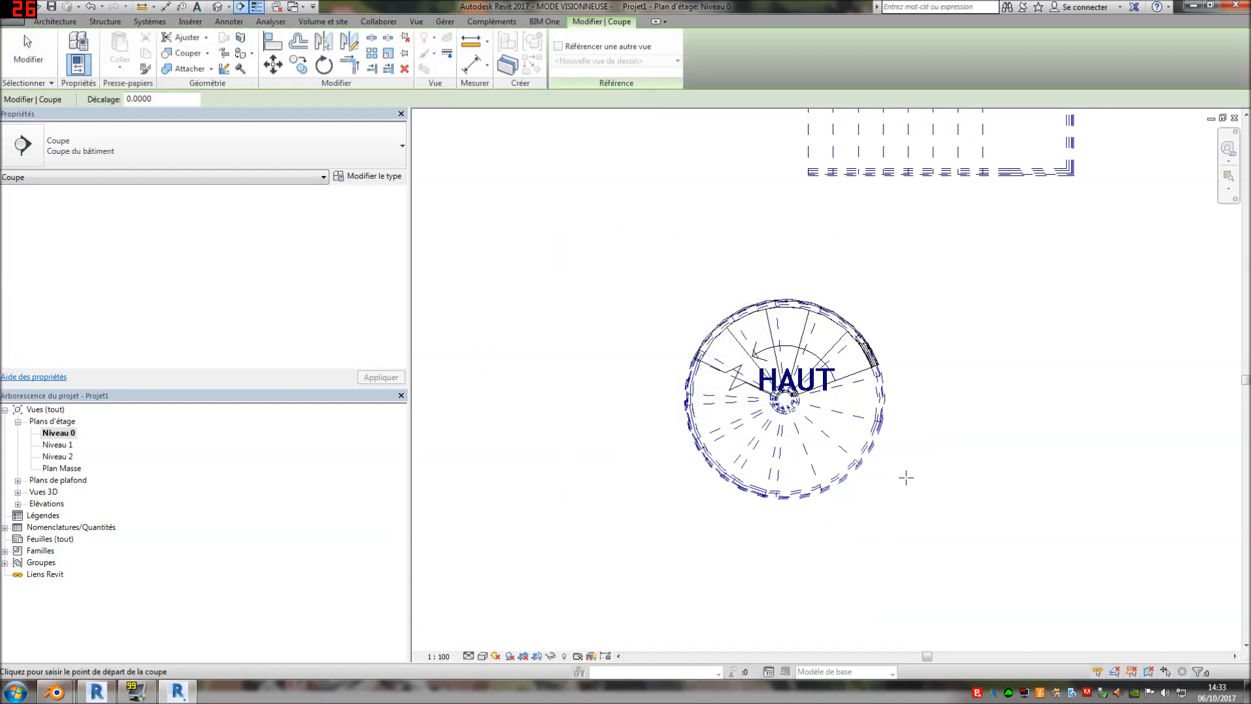
{"action": "left_click", "coordinate": [880, 487]}
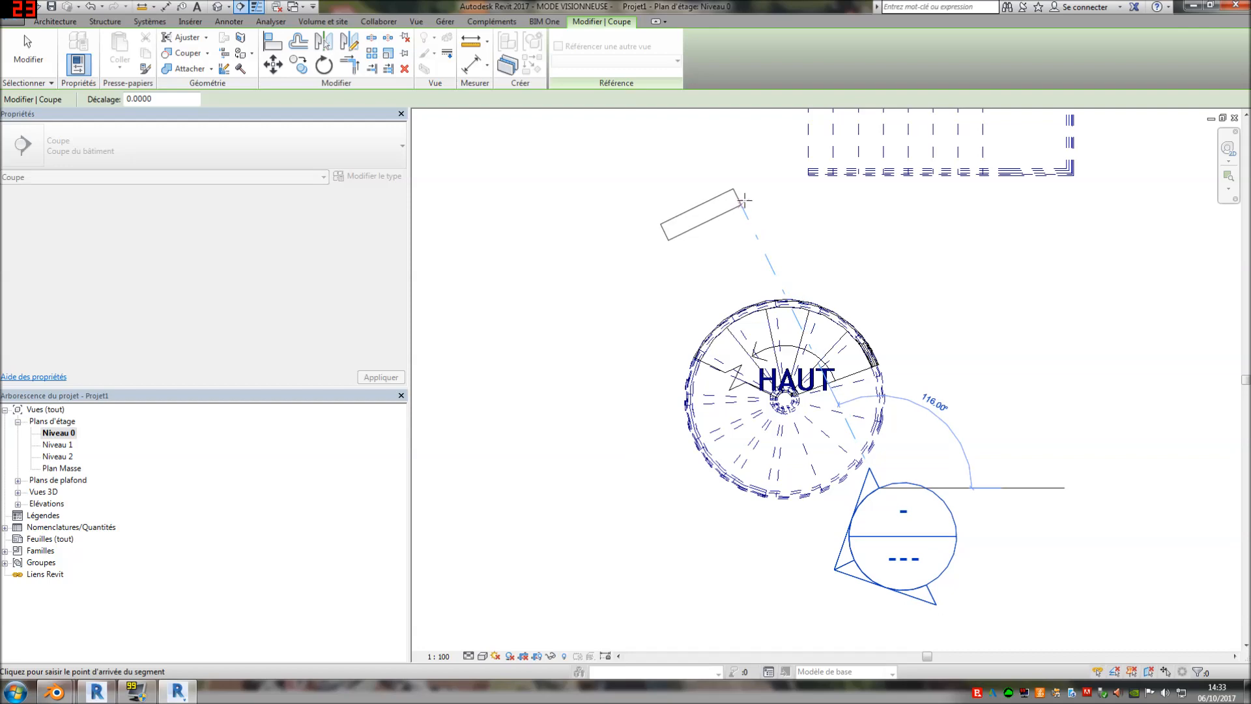
{"action": "left_click", "coordinate": [744, 199]}
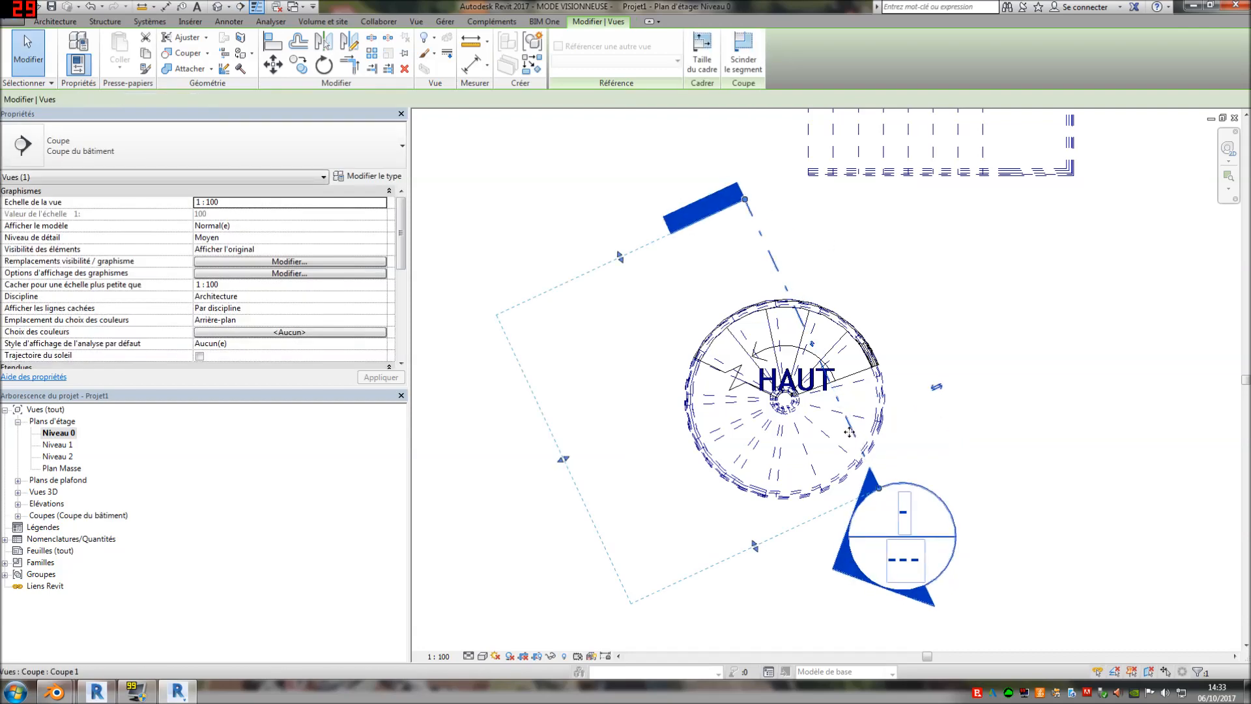
{"action": "key", "text": "Escape"}
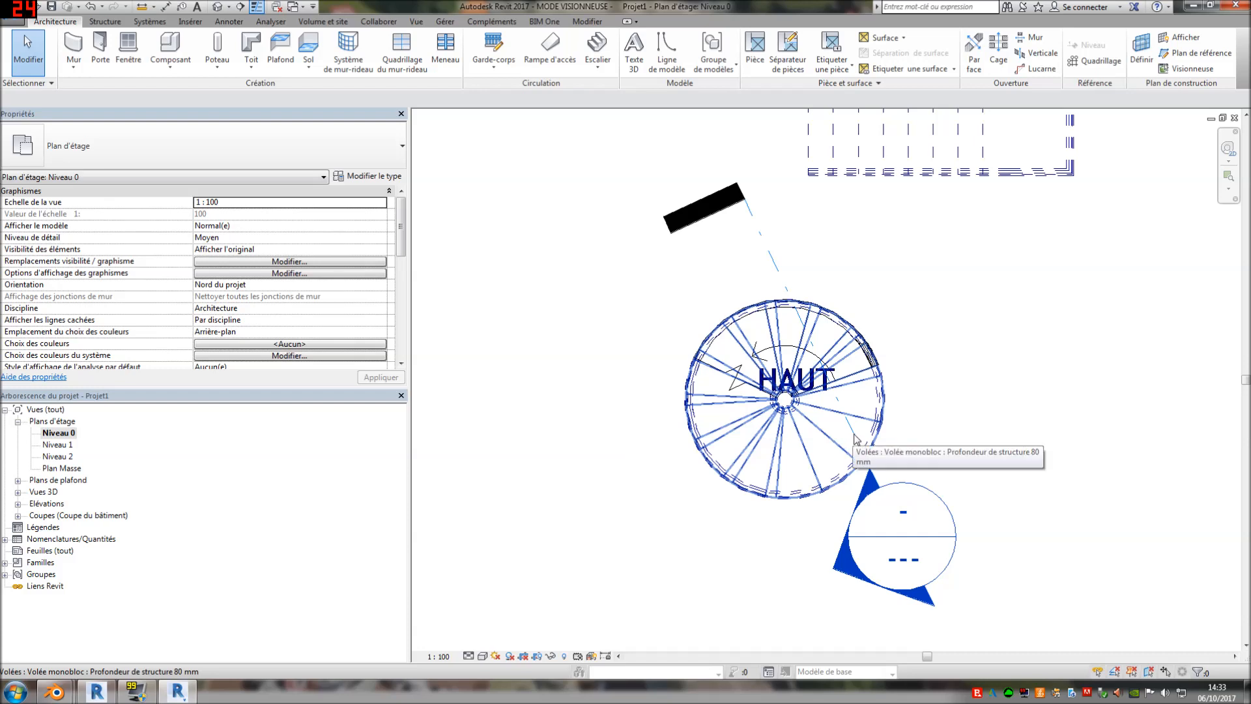
Open the view of the new slanted section from its section line on the plan
{"action": "left_click", "coordinate": [854, 433]}
{"action": "right_click", "coordinate": [854, 434]}
{"action": "key", "text": "Escape"}
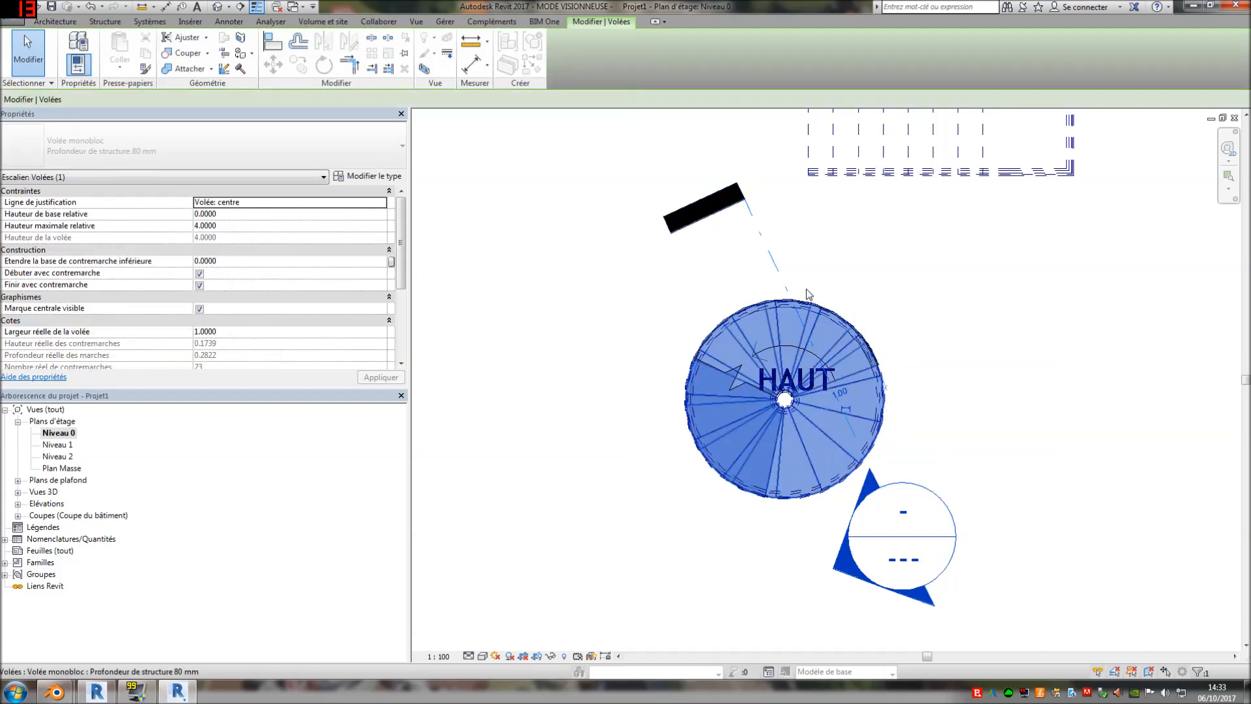
{"action": "left_click", "coordinate": [775, 268]}
{"action": "right_click", "coordinate": [775, 269]}
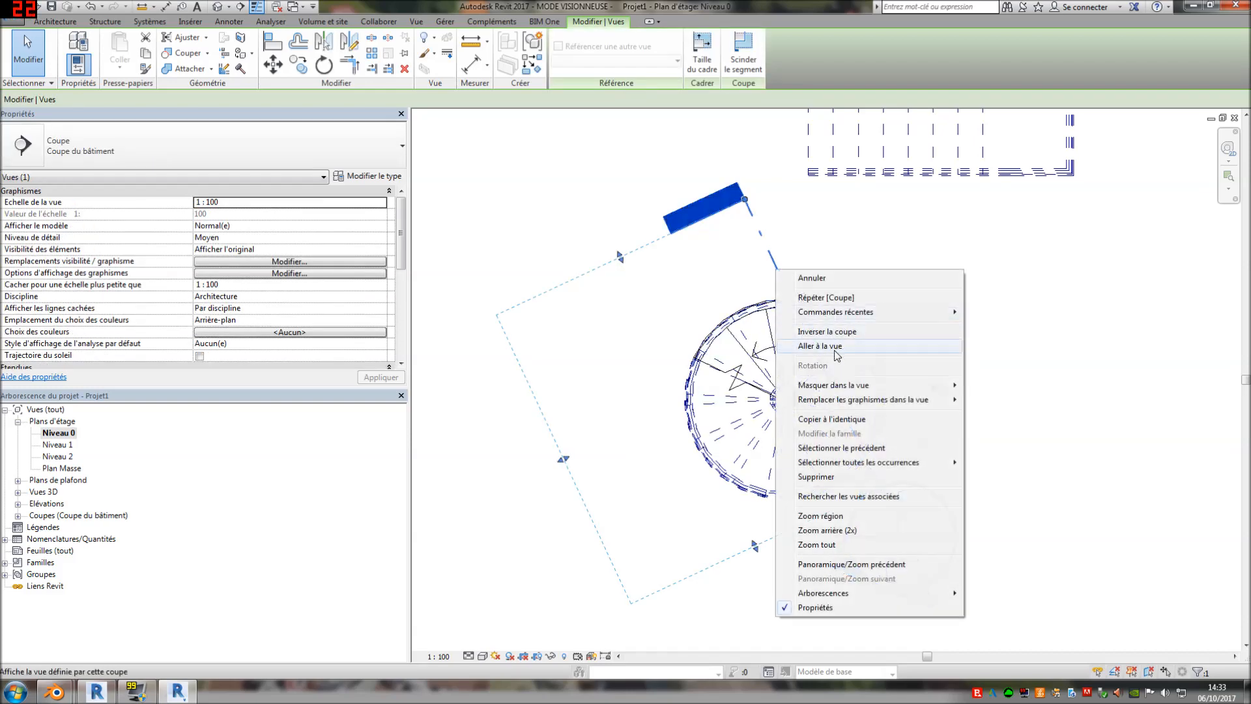
{"action": "left_click", "coordinate": [822, 345]}
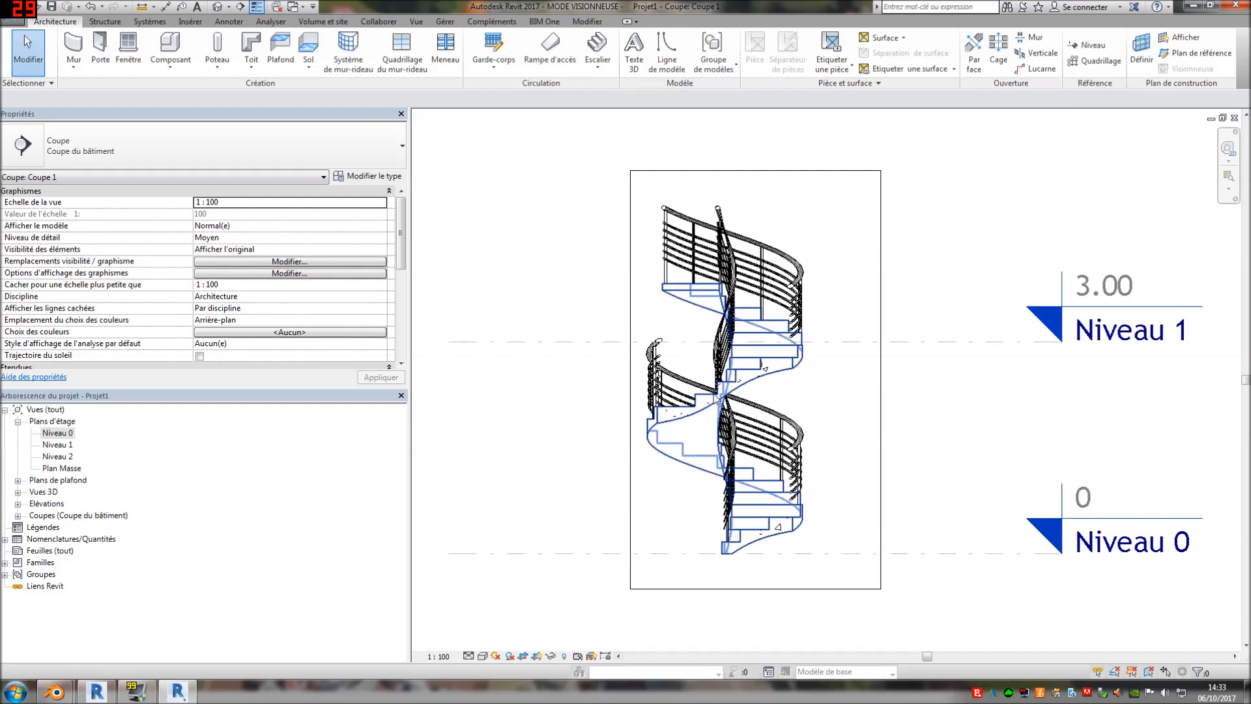
In the new section, measure the clearance from the first tread near the spiral's center up to the flight above
{"action": "left_click", "coordinate": [139, 9]}
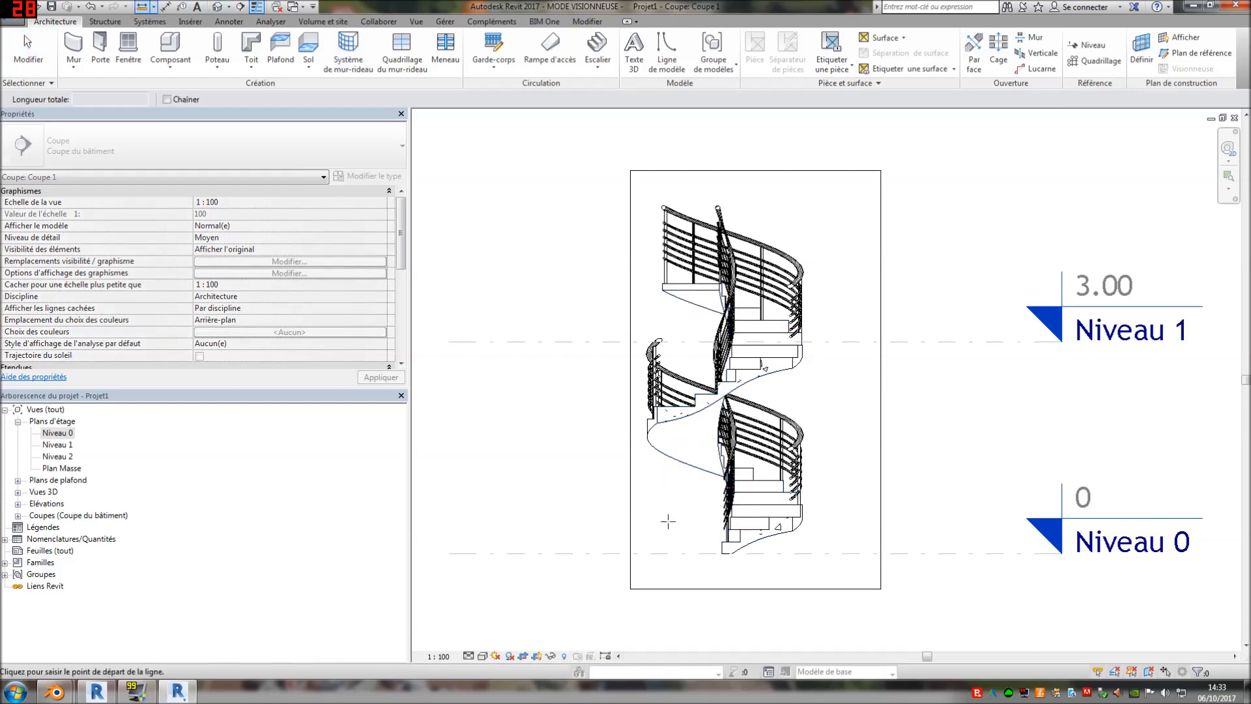
{"action": "scroll", "coordinate": [717, 545], "scroll_direction": "up", "scroll_amount": 2}
{"action": "left_click", "coordinate": [717, 546]}
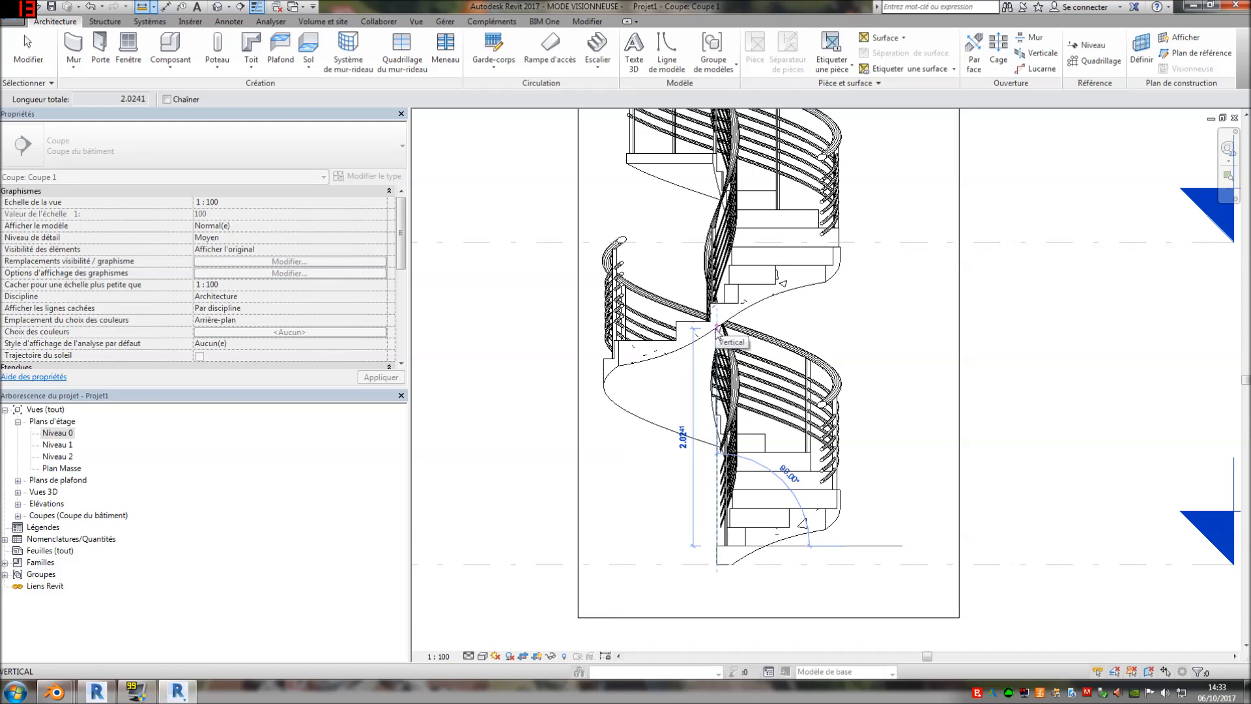
{"action": "key", "text": "Escape"}
{"action": "key", "text": "Escape"}
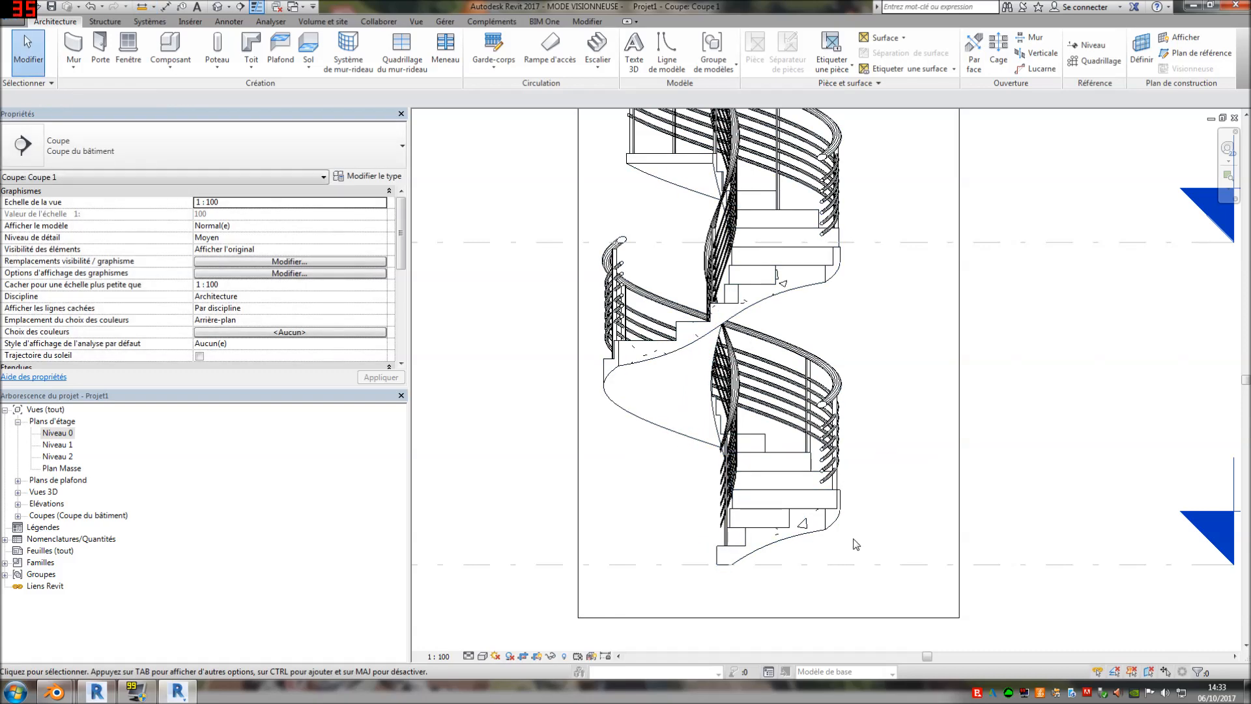
{"action": "scroll", "coordinate": [883, 502], "scroll_direction": "down", "scroll_amount": 2}
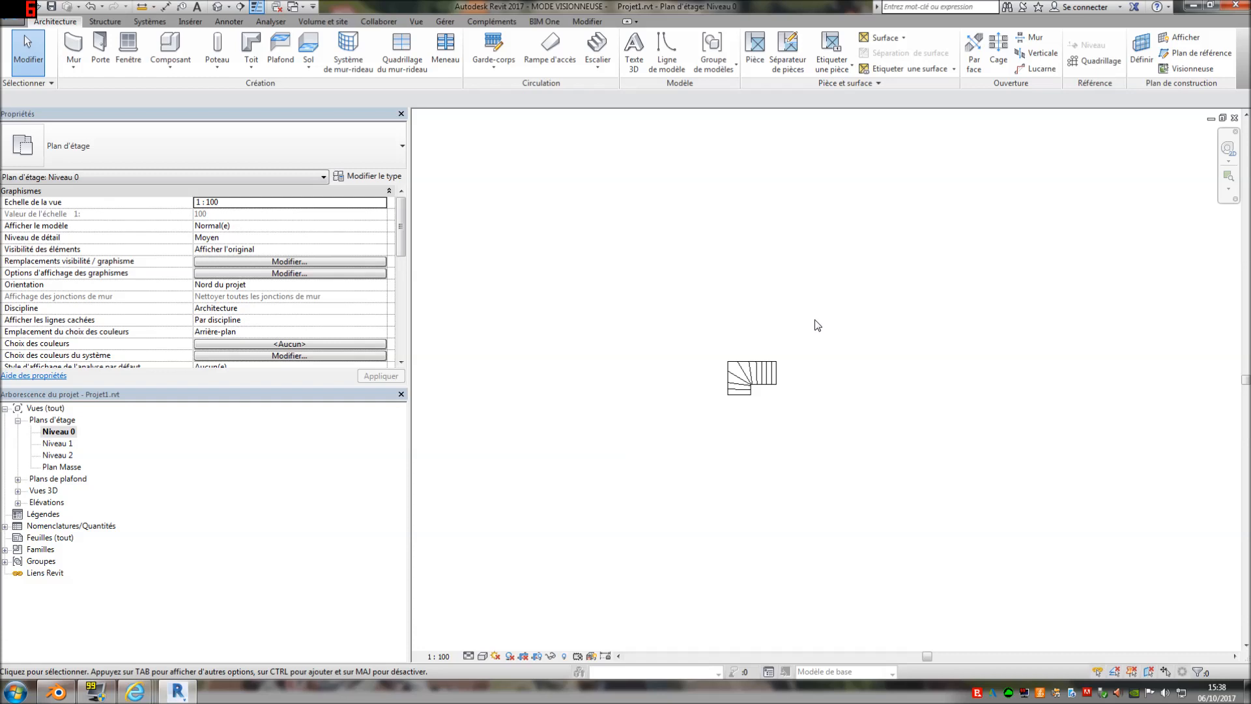
Examine the balanced quarter-turn stair layout drawn in thin detail lines on the Niveau 0 plan
{"action": "scroll", "coordinate": [756, 460], "scroll_direction": "up", "scroll_amount": 6}
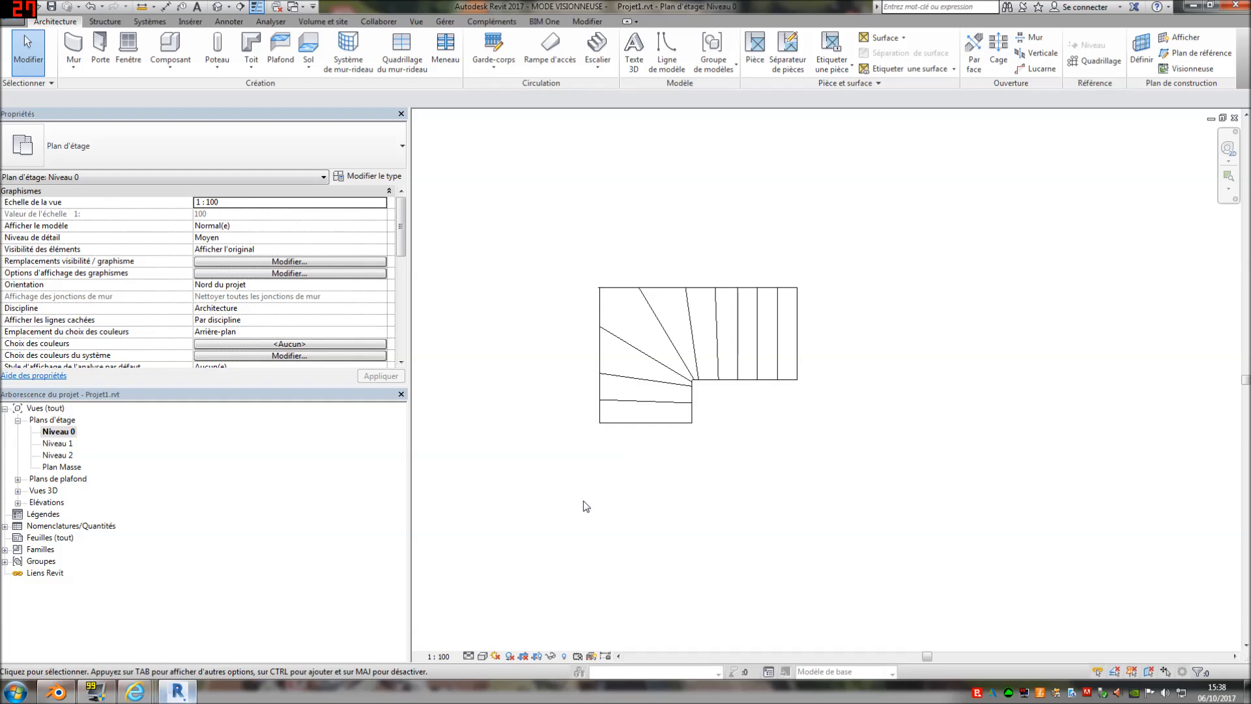
{"action": "left_click", "coordinate": [635, 405]}
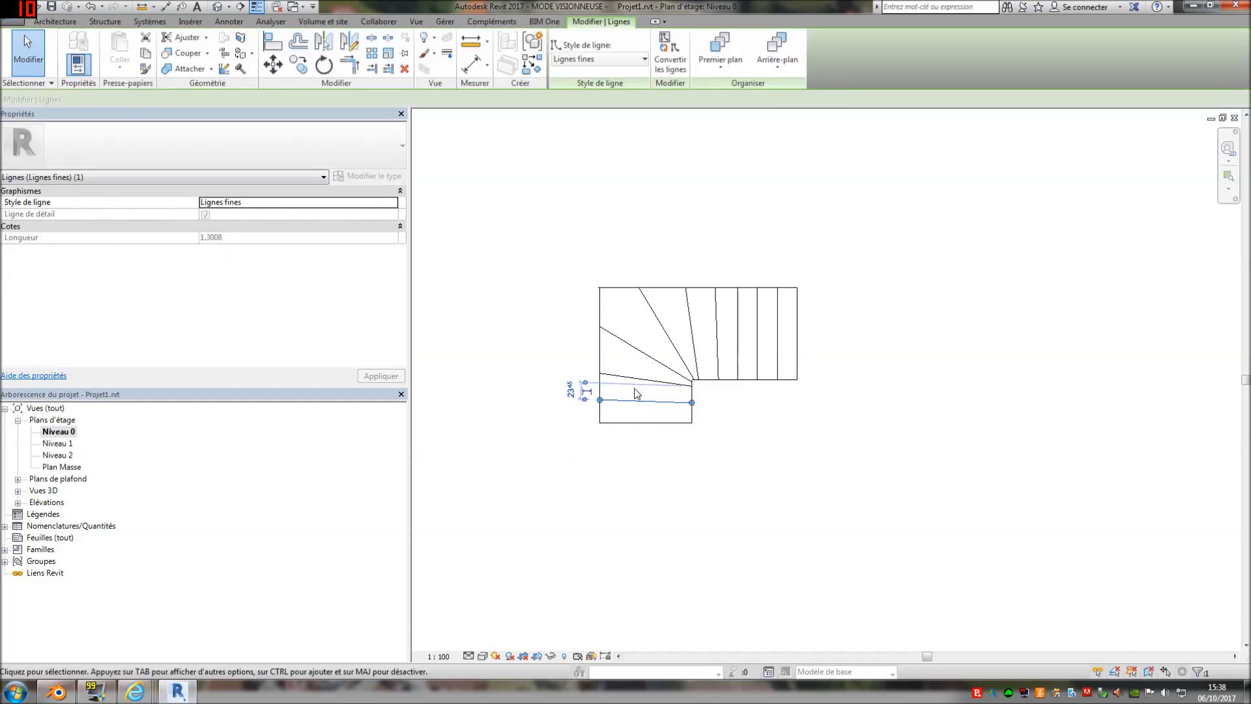
{"action": "key", "text": "Escape"}
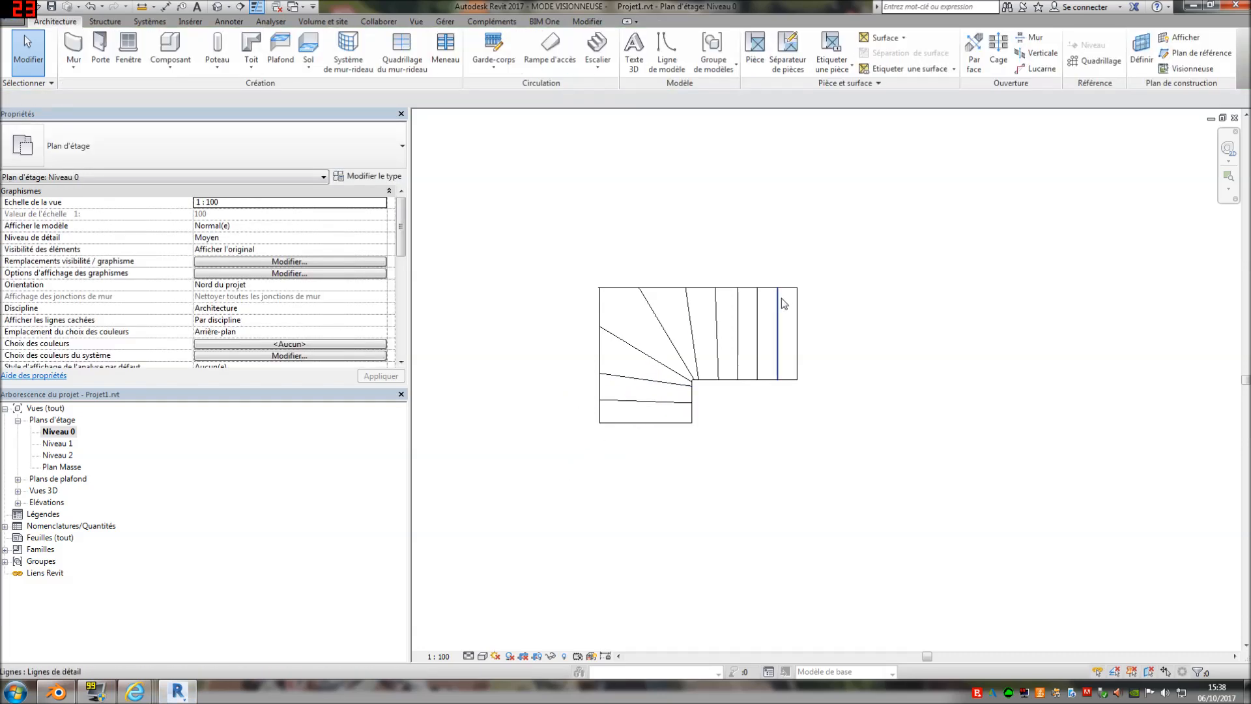
Switch to Internet Explorer and browse the image results for "dessiner un escalier quart tournant balancé" for balanced winder layouts
{"action": "mouse_move", "coordinate": [135, 690]}
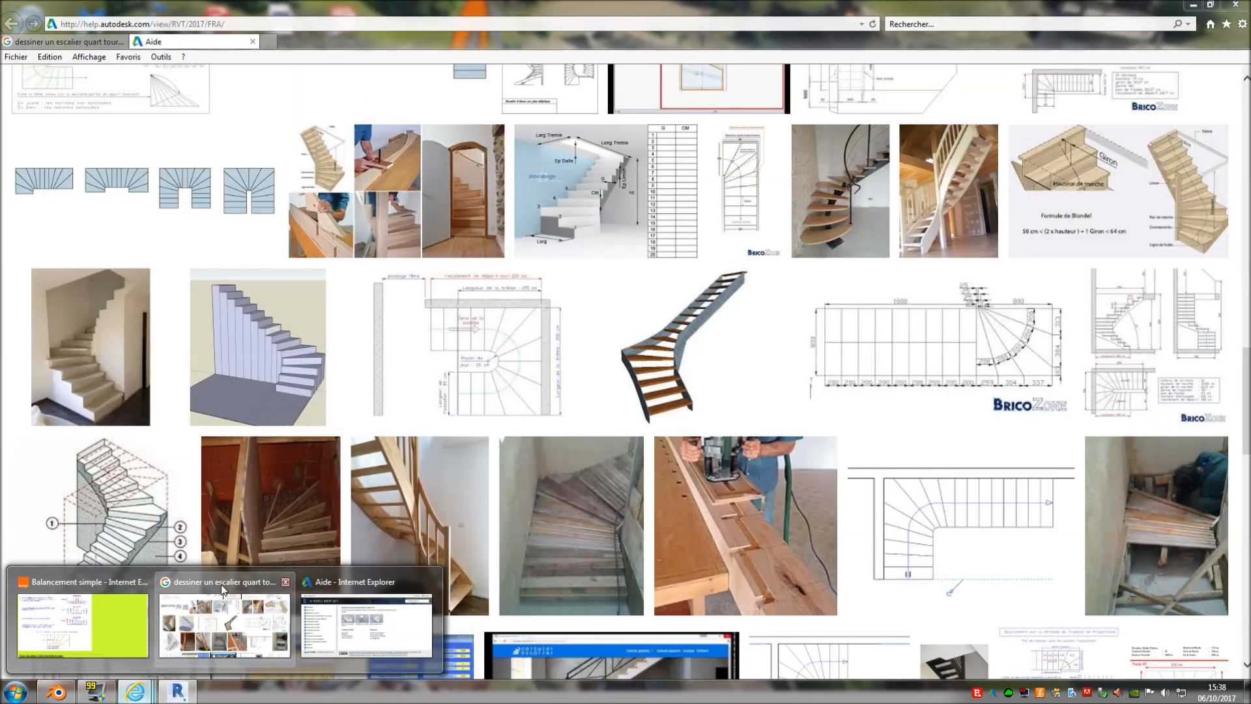
{"action": "left_click", "coordinate": [220, 584]}
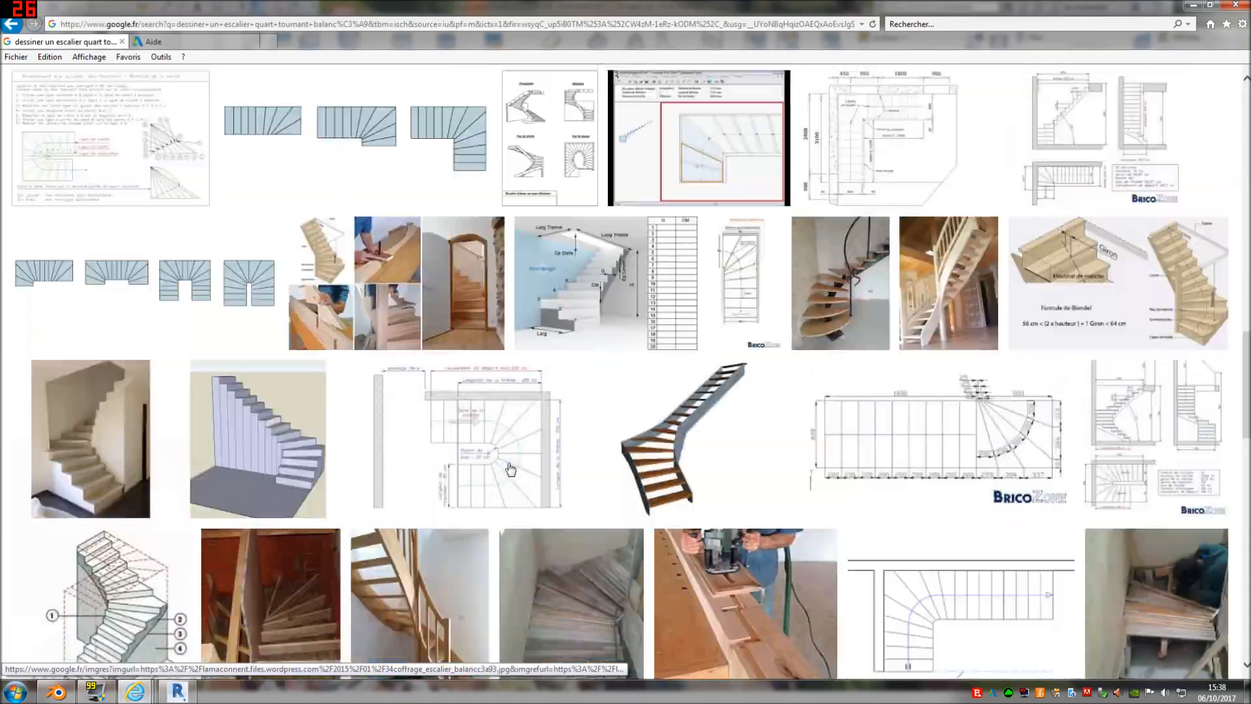
{"action": "scroll", "coordinate": [514, 451], "scroll_direction": "up", "scroll_amount": 3}
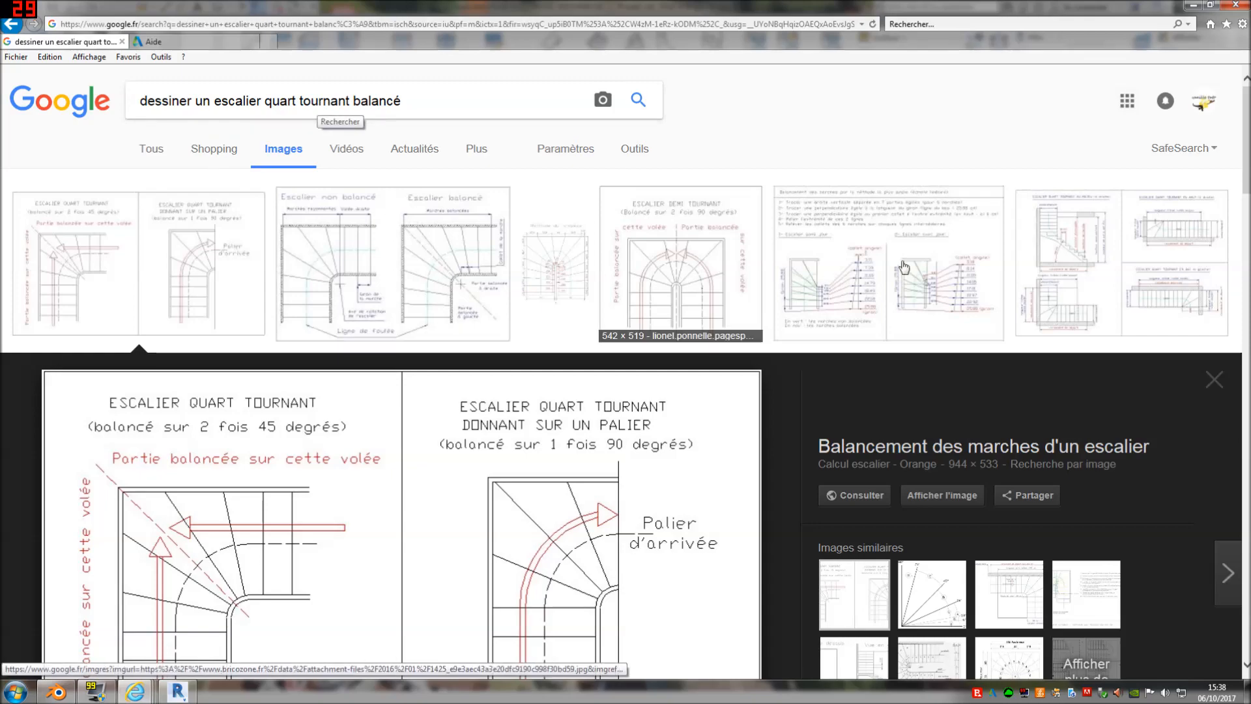
{"action": "scroll", "coordinate": [581, 419], "scroll_direction": "down", "scroll_amount": 3}
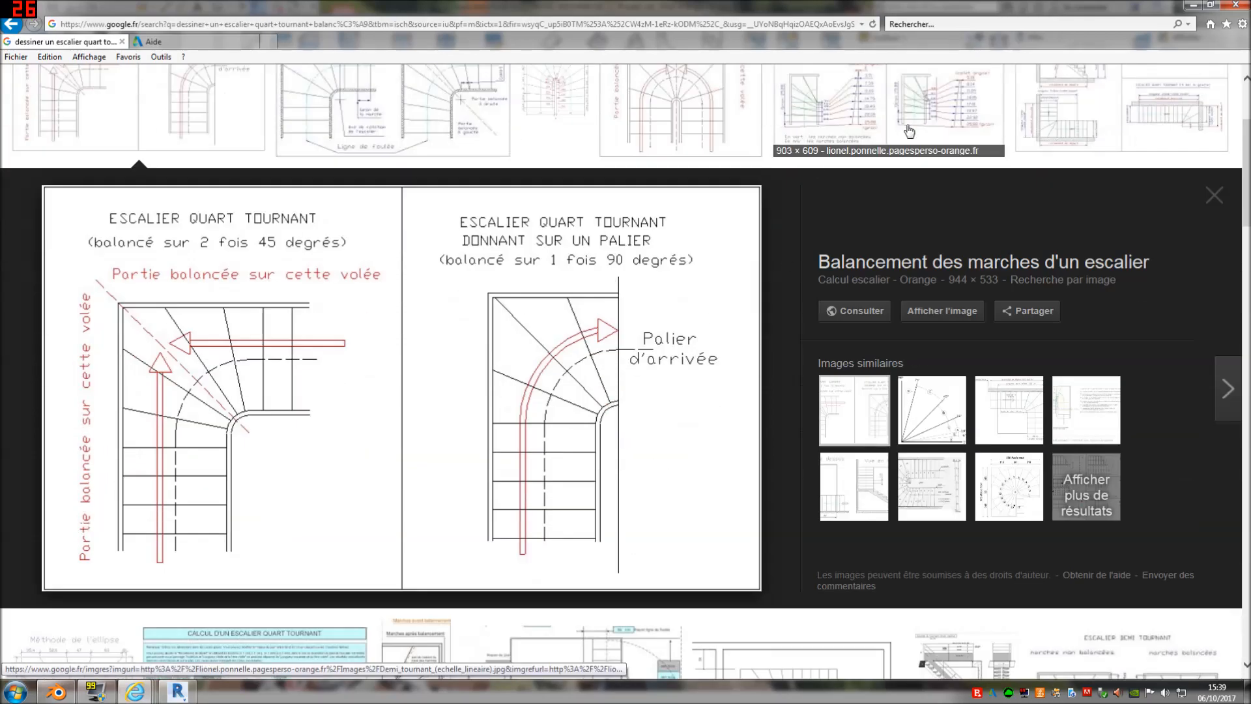
{"action": "scroll", "coordinate": [539, 357], "scroll_direction": "down", "scroll_amount": 6}
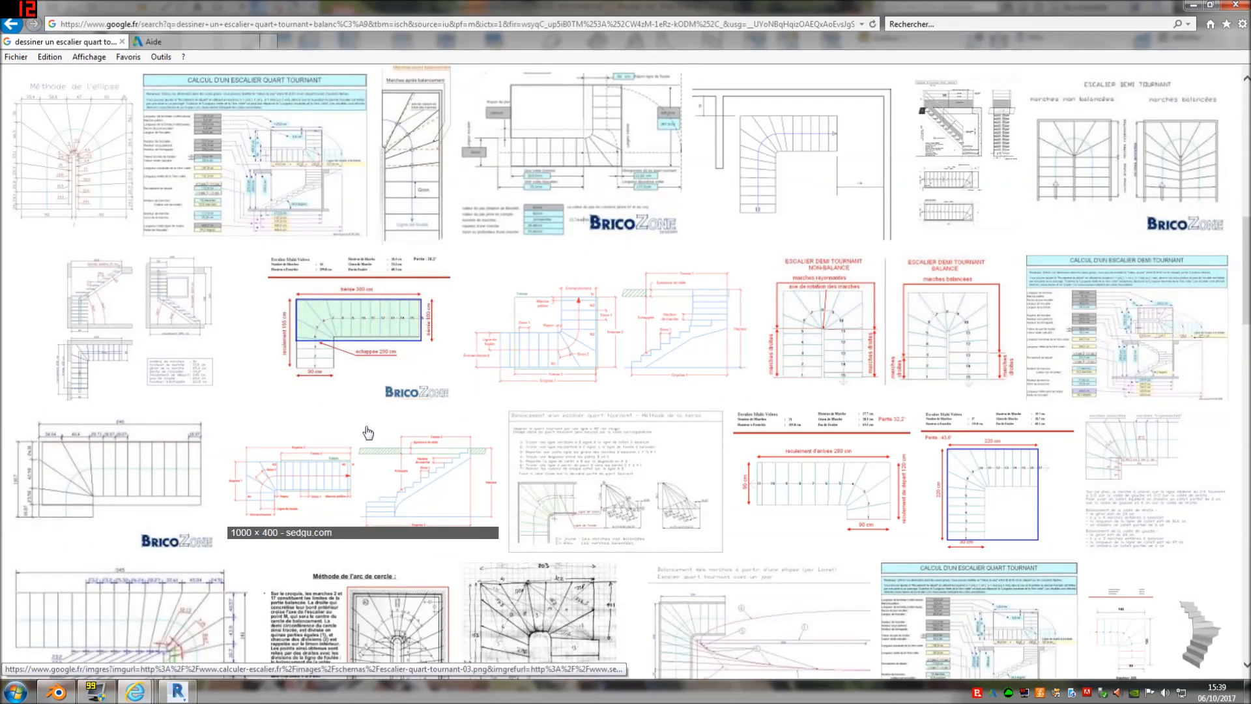
{"action": "scroll", "coordinate": [368, 432], "scroll_direction": "down", "scroll_amount": 6}
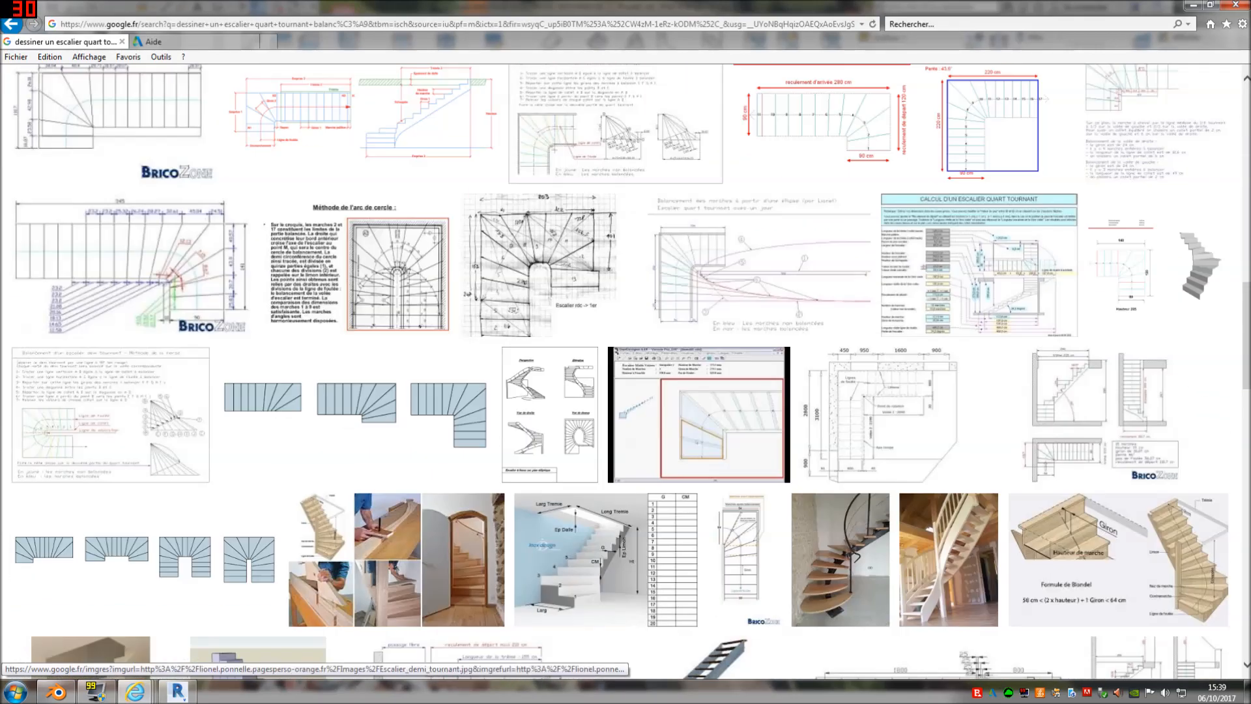
Return to Revit and examine the outer corner of the quarter-turn stair's detail-line outline
{"action": "left_click", "coordinate": [176, 691]}
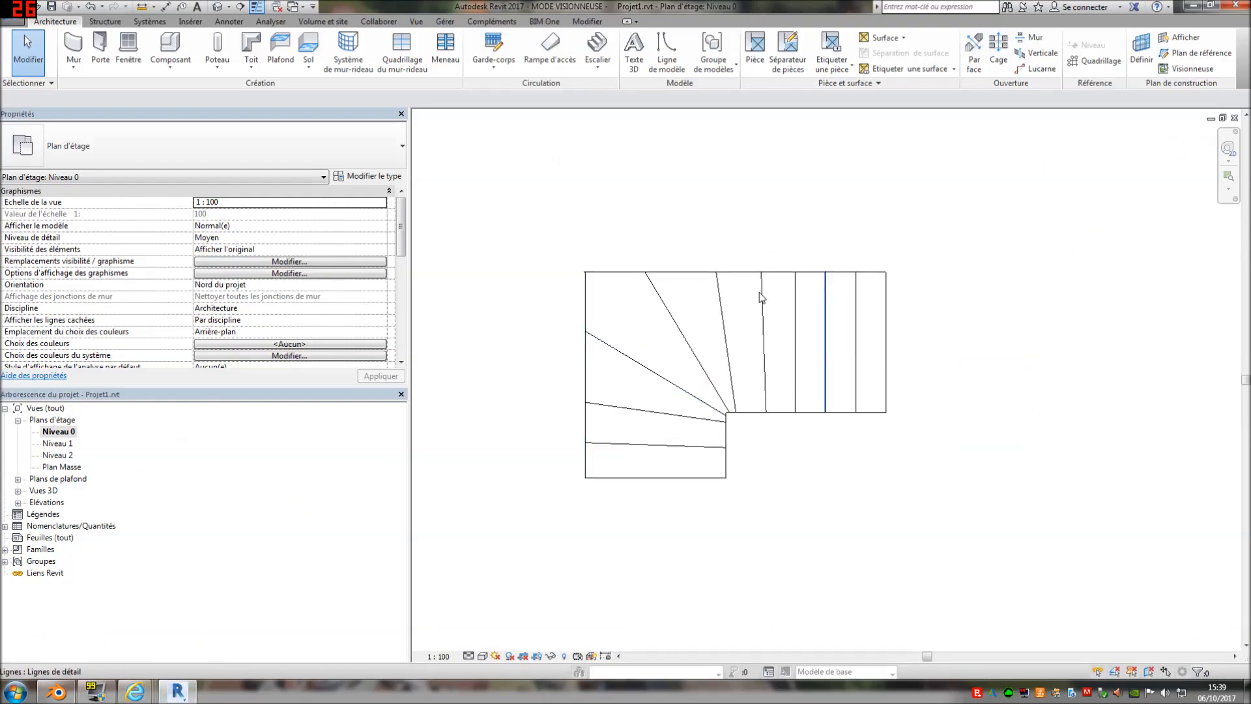
{"action": "left_click", "coordinate": [588, 273]}
{"action": "scroll", "coordinate": [586, 274], "scroll_direction": "up", "scroll_amount": 5}
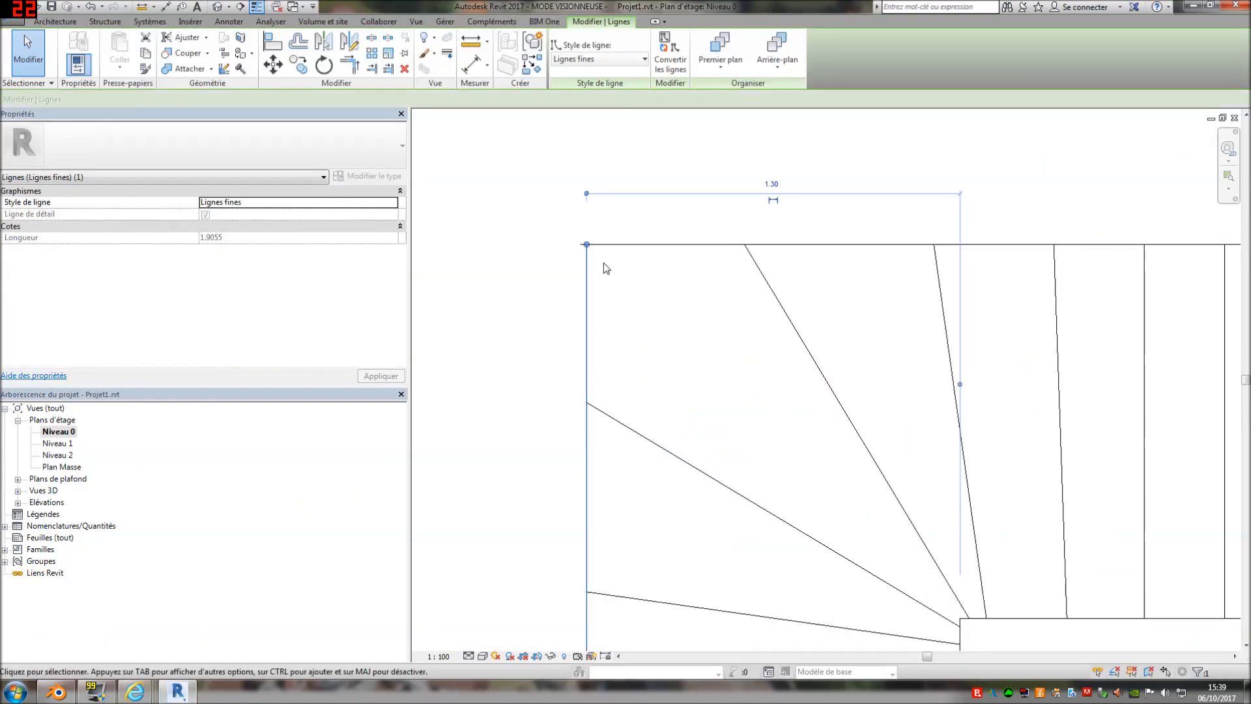
{"action": "left_click_drag", "start_coordinate": [569, 232], "coordinate": [578, 233]}
{"action": "left_click", "coordinate": [511, 131]}
{"action": "scroll", "coordinate": [637, 224], "scroll_direction": "down", "scroll_amount": 5}
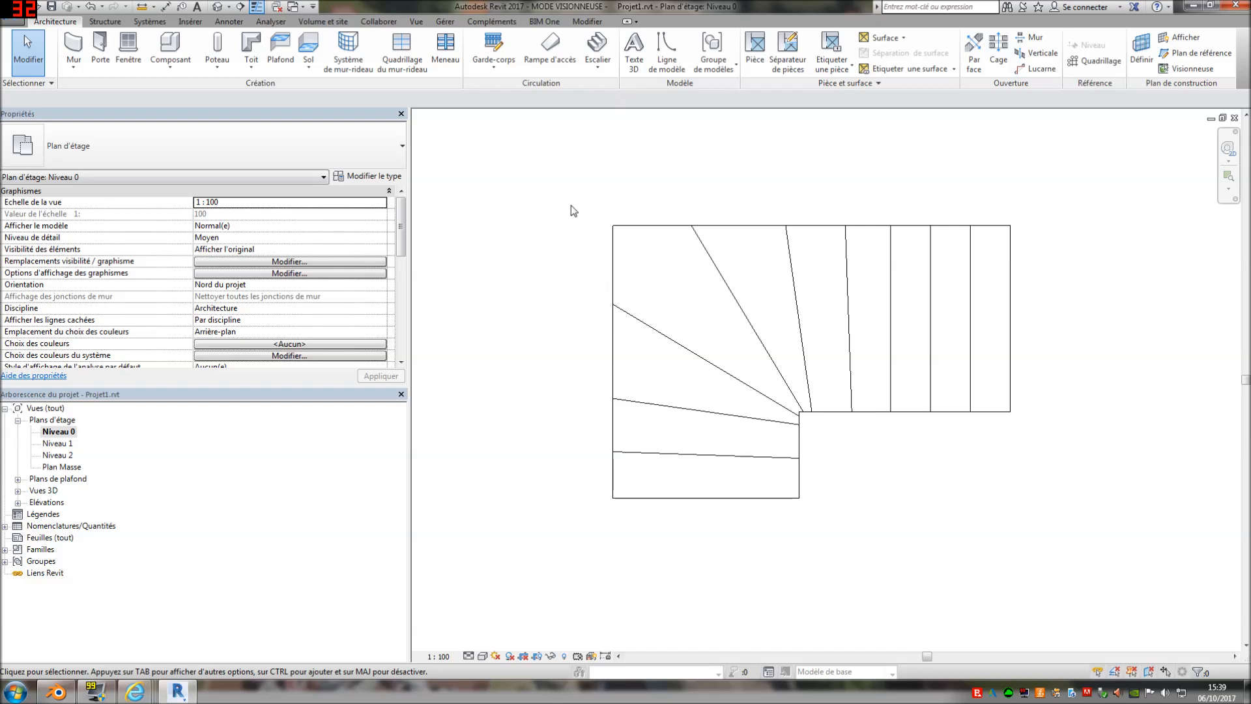
{"action": "left_click", "coordinate": [596, 71]}
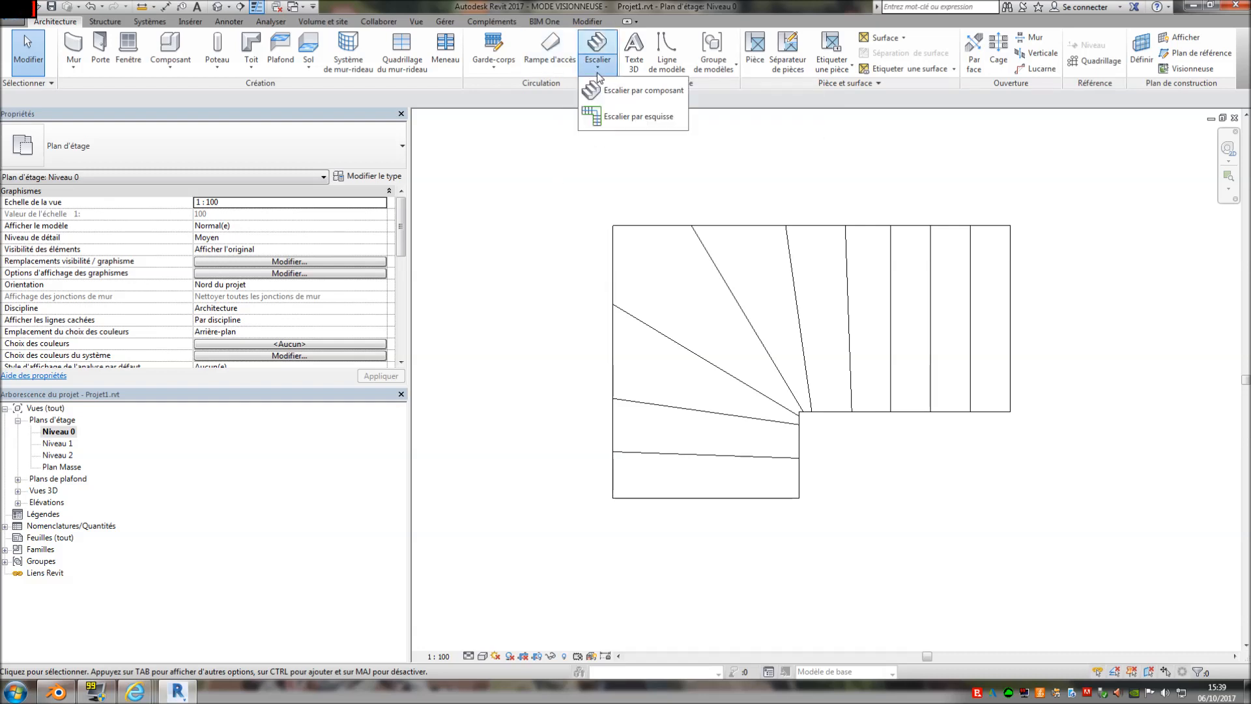
{"action": "left_click", "coordinate": [630, 117]}
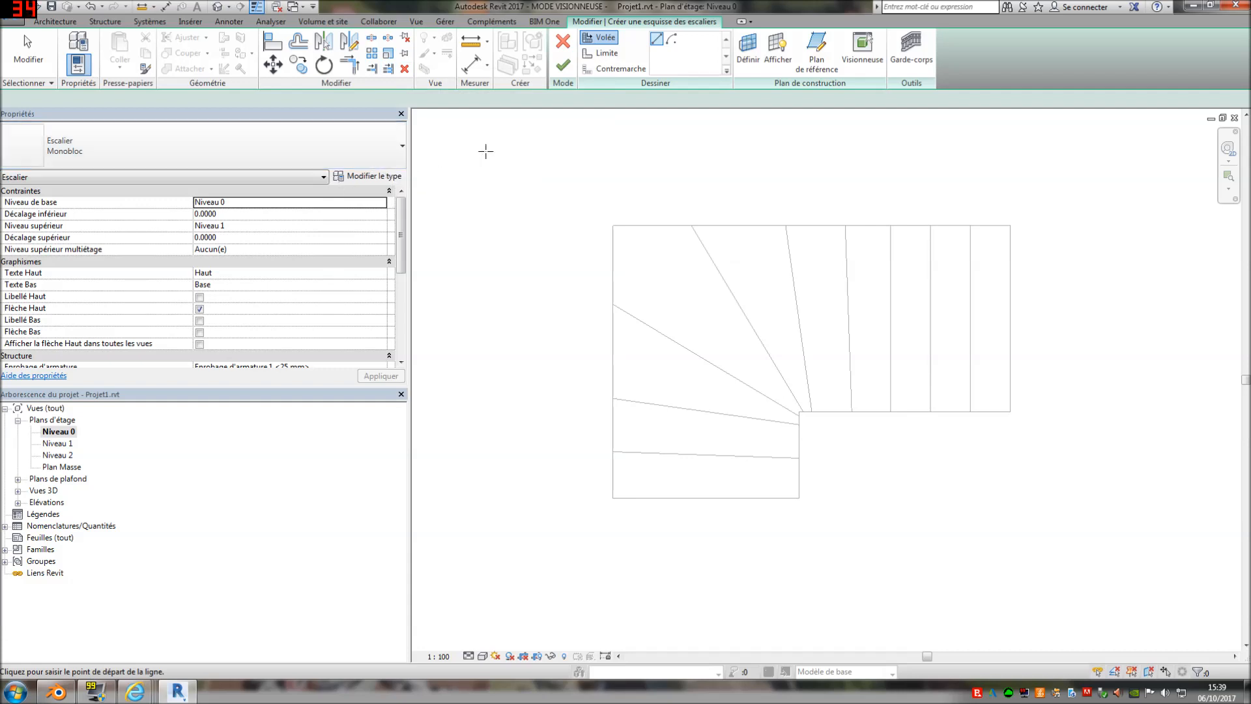
{"action": "left_click", "coordinate": [563, 65]}
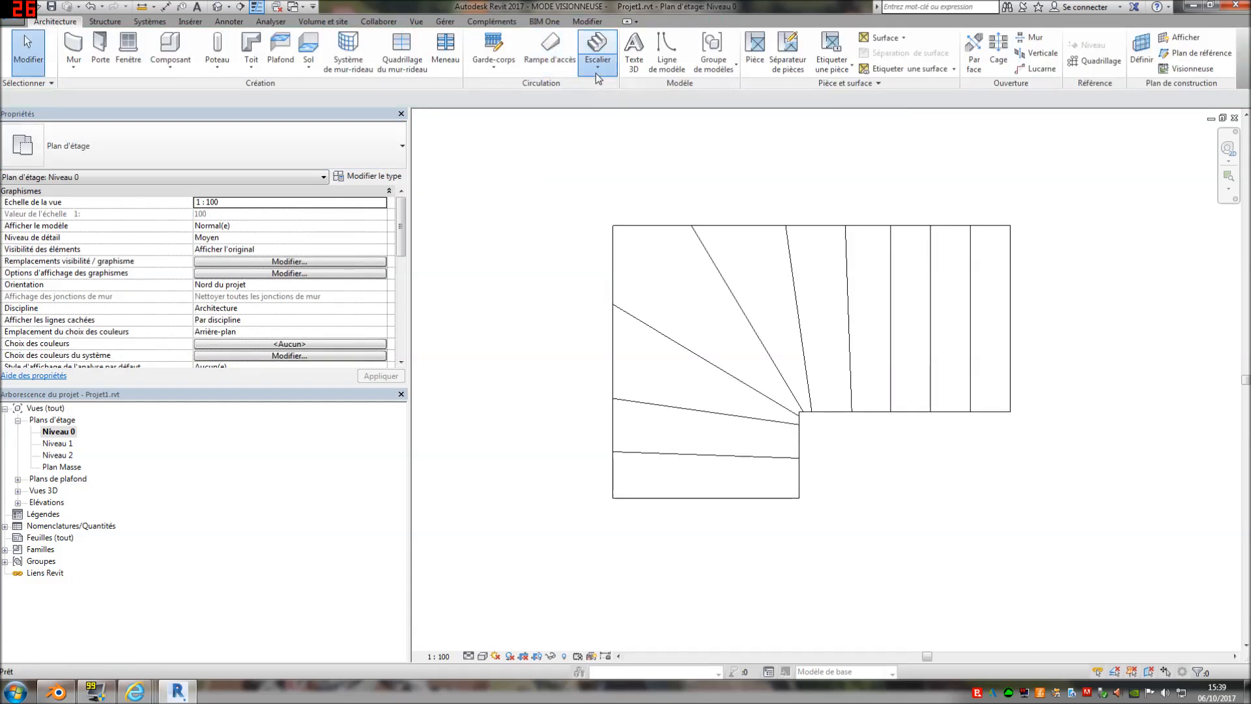
Start a stair by sketch with a desired riser count of 17 and an actual tread depth of 0.28 m
{"action": "left_click", "coordinate": [596, 73]}
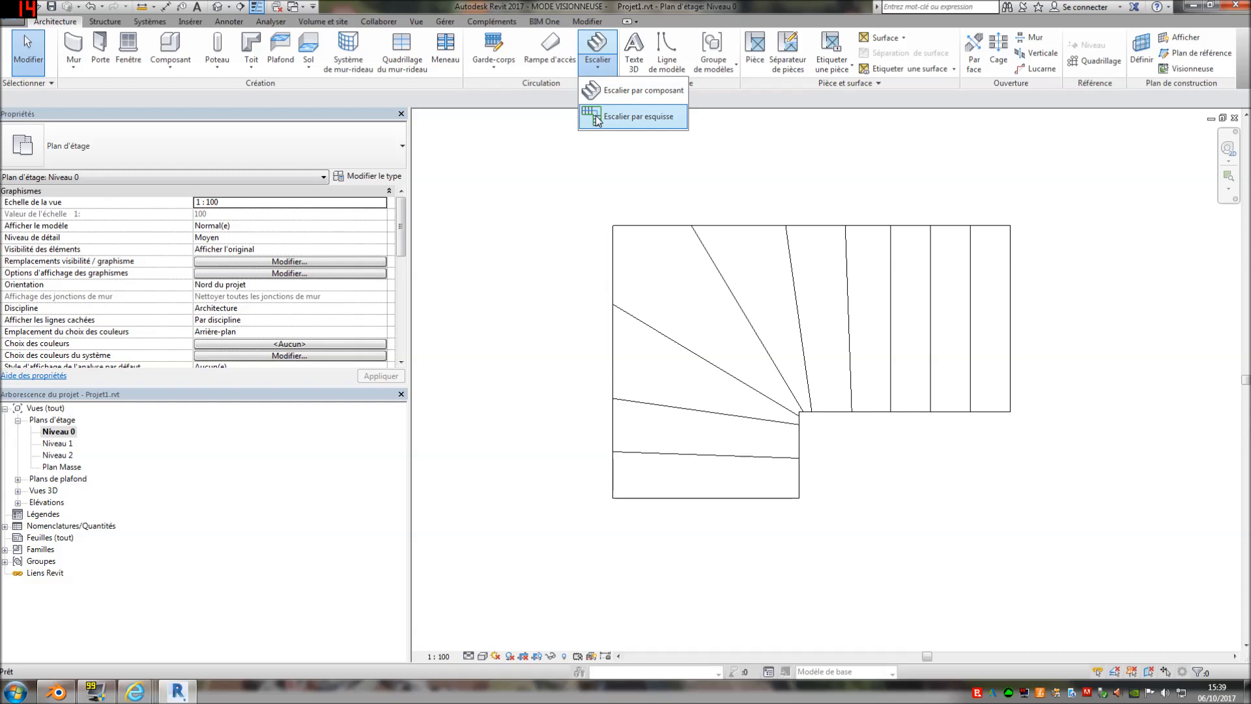
{"action": "left_click", "coordinate": [629, 116]}
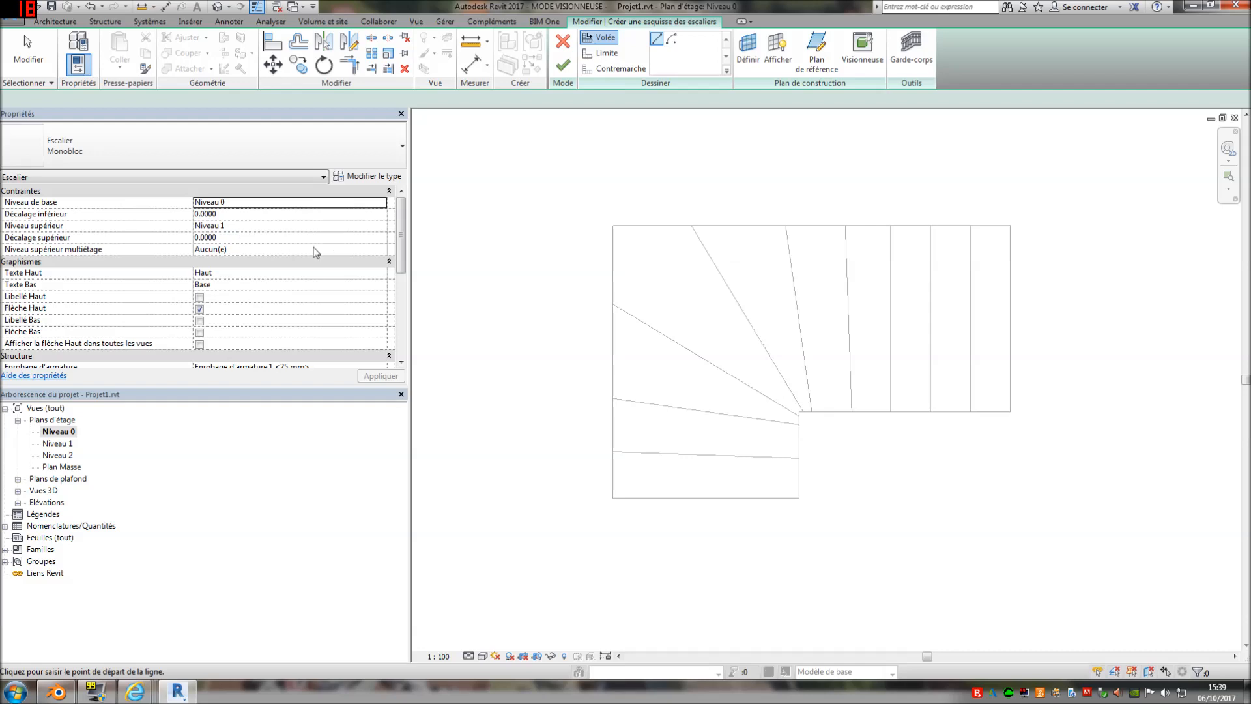
{"action": "left_click_drag", "start_coordinate": [402, 235], "coordinate": [396, 302]}
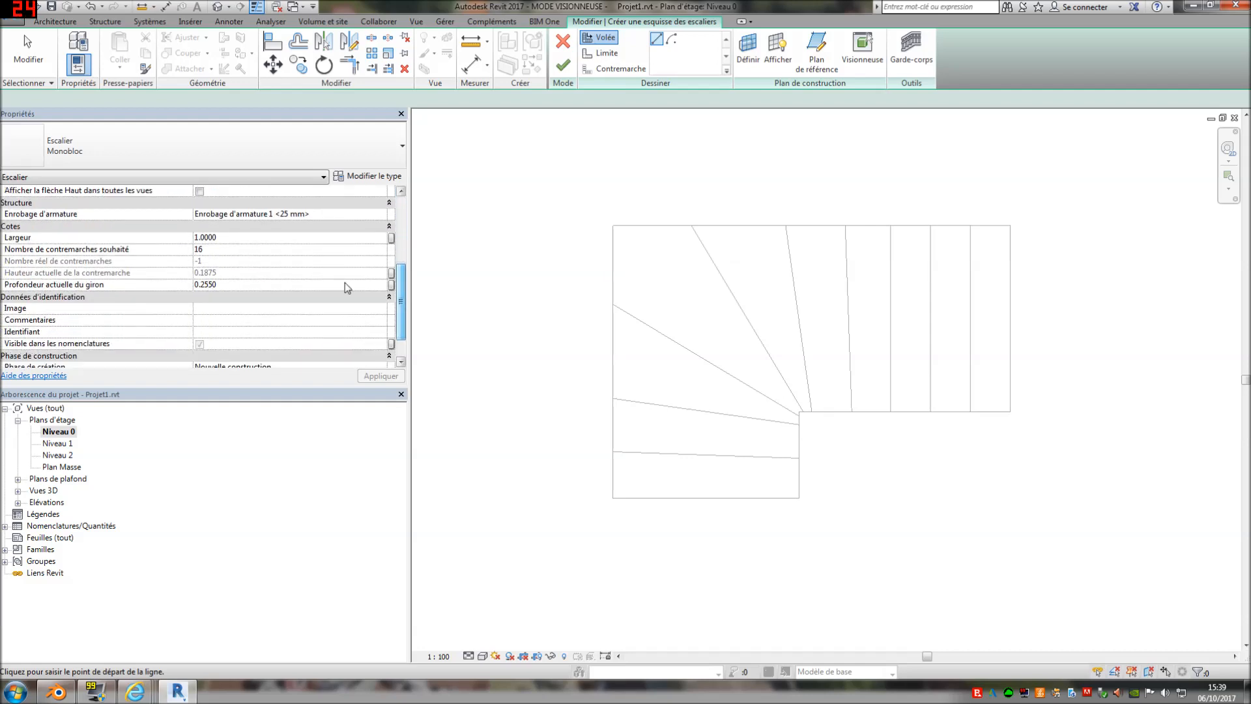
{"action": "left_click", "coordinate": [220, 250]}
{"action": "type", "text": "17"}
{"action": "key", "text": "Tab"}
{"action": "type", "text": "0."}
{"action": "key", "text": "Return"}
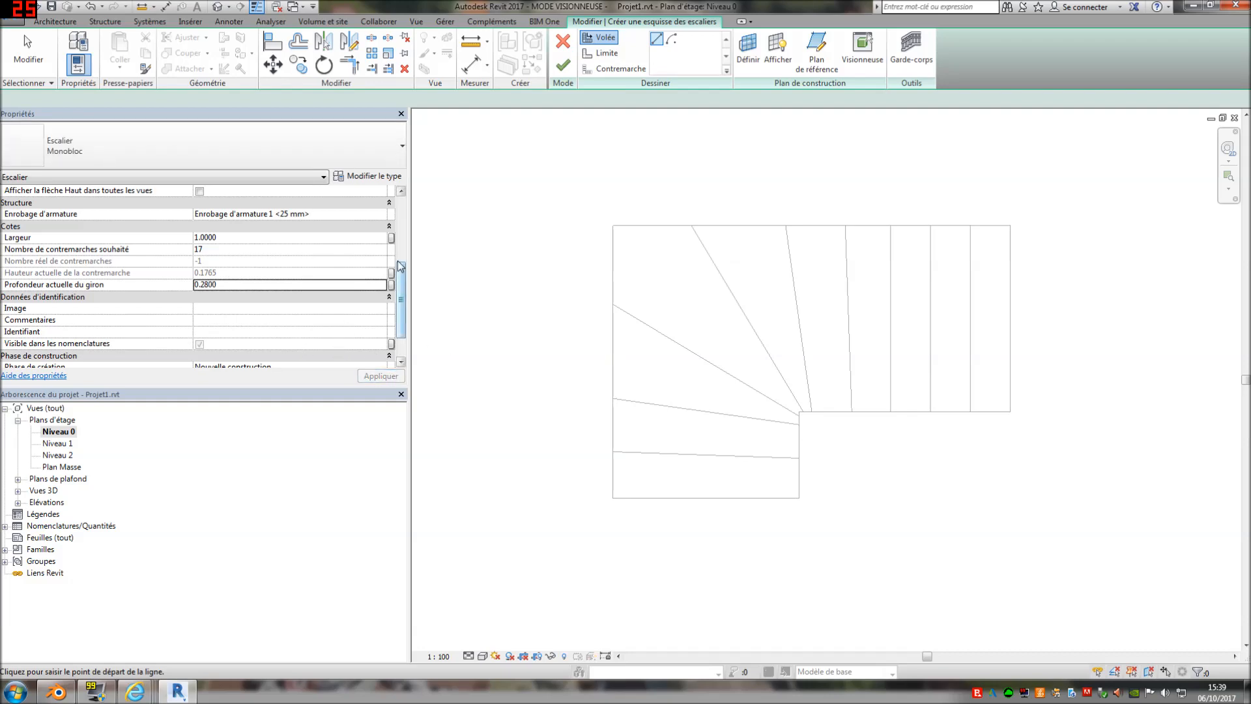
Check the stair calculator rules in the Monobloc stair's type properties
{"action": "left_click", "coordinate": [374, 177]}
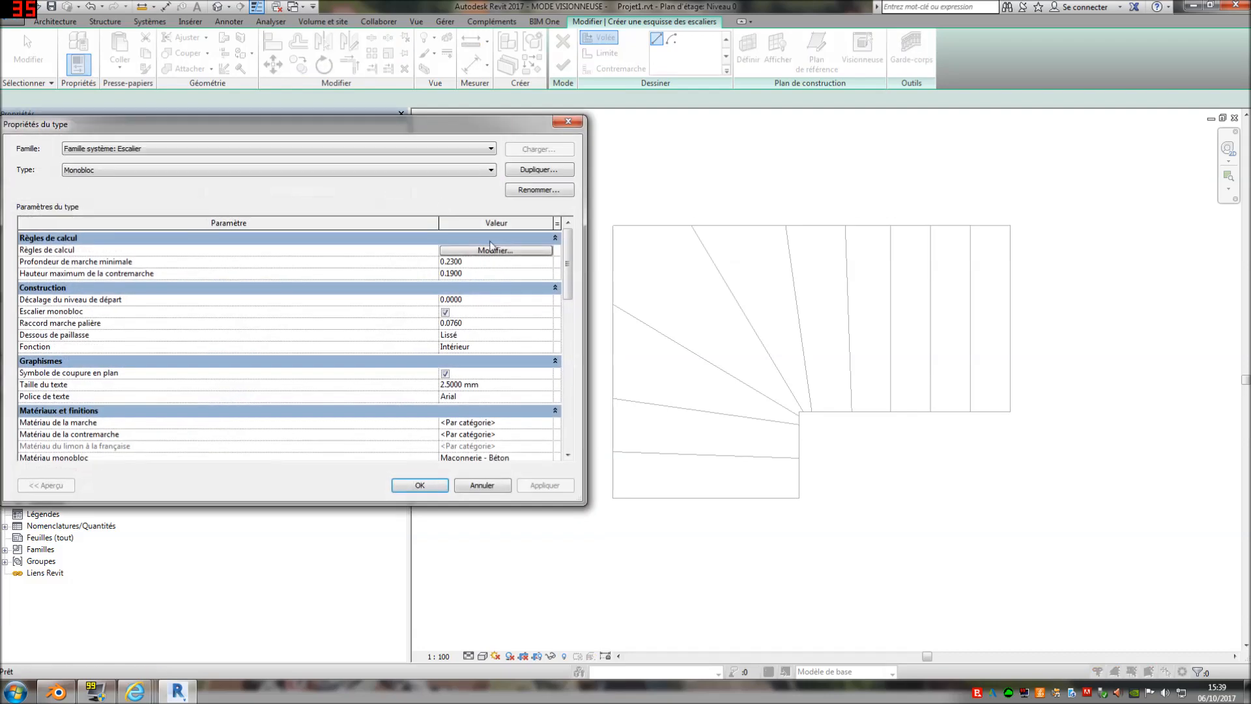
{"action": "left_click", "coordinate": [491, 252]}
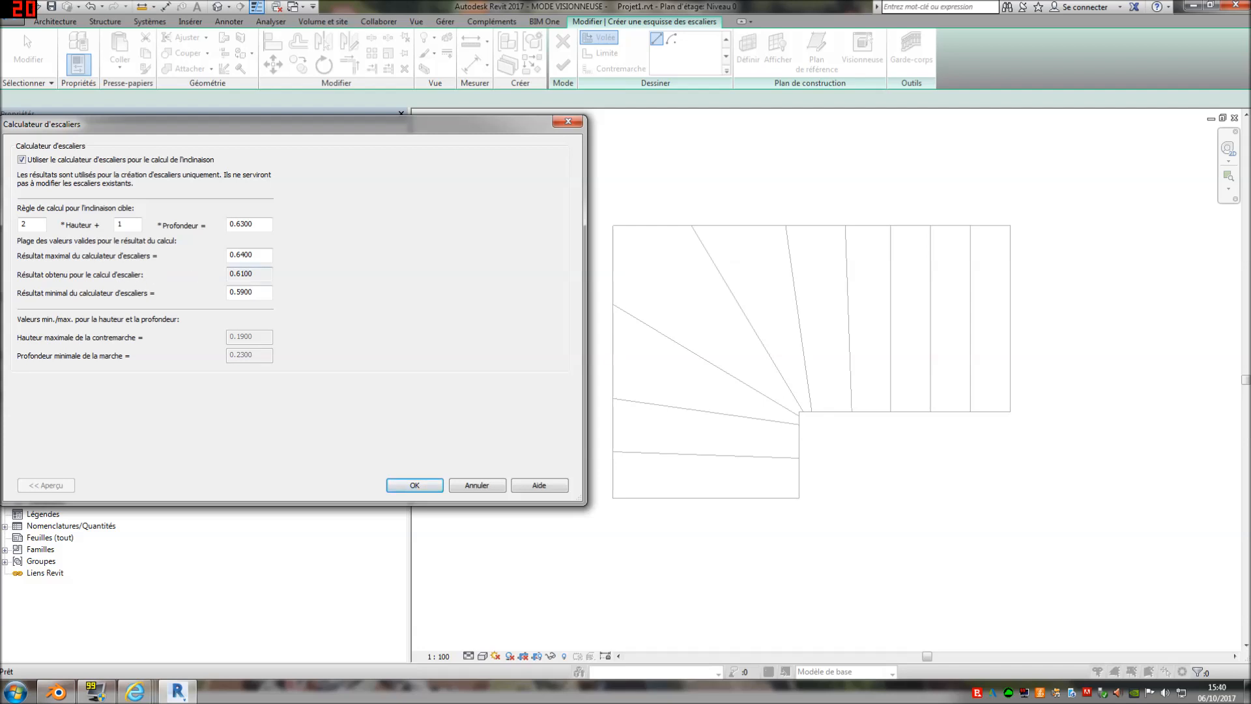
{"action": "left_click", "coordinate": [414, 485]}
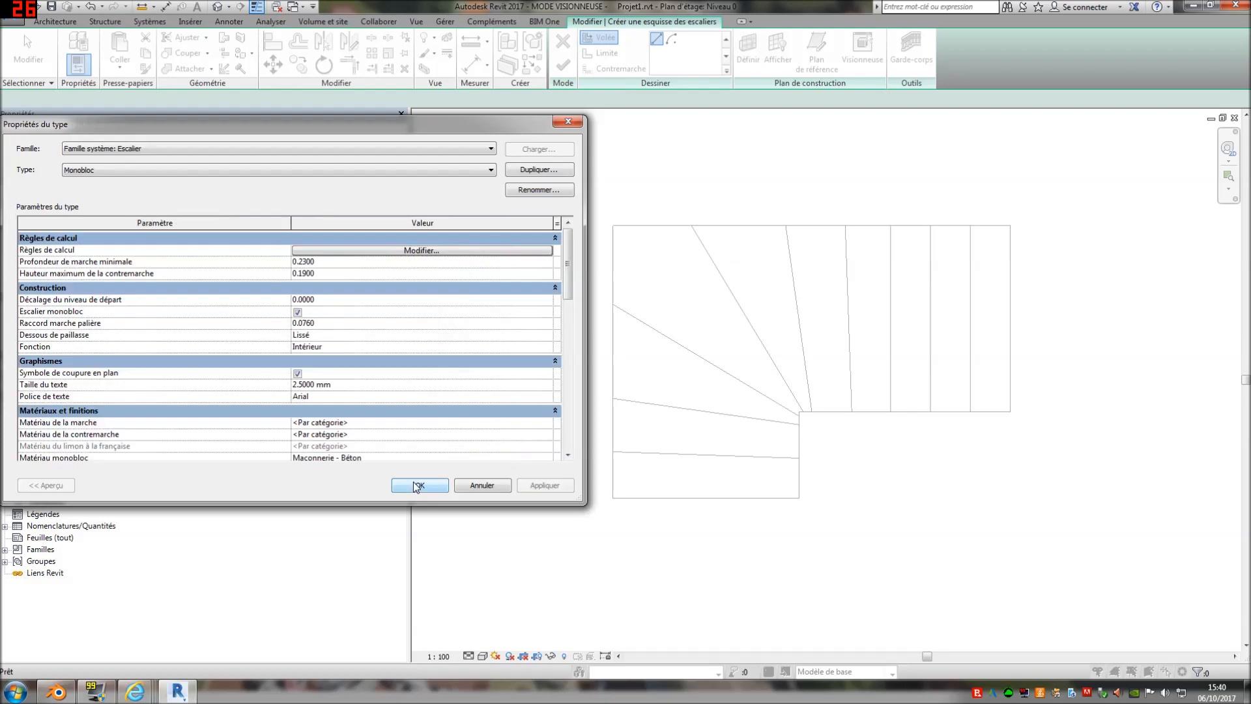
{"action": "left_click", "coordinate": [420, 486]}
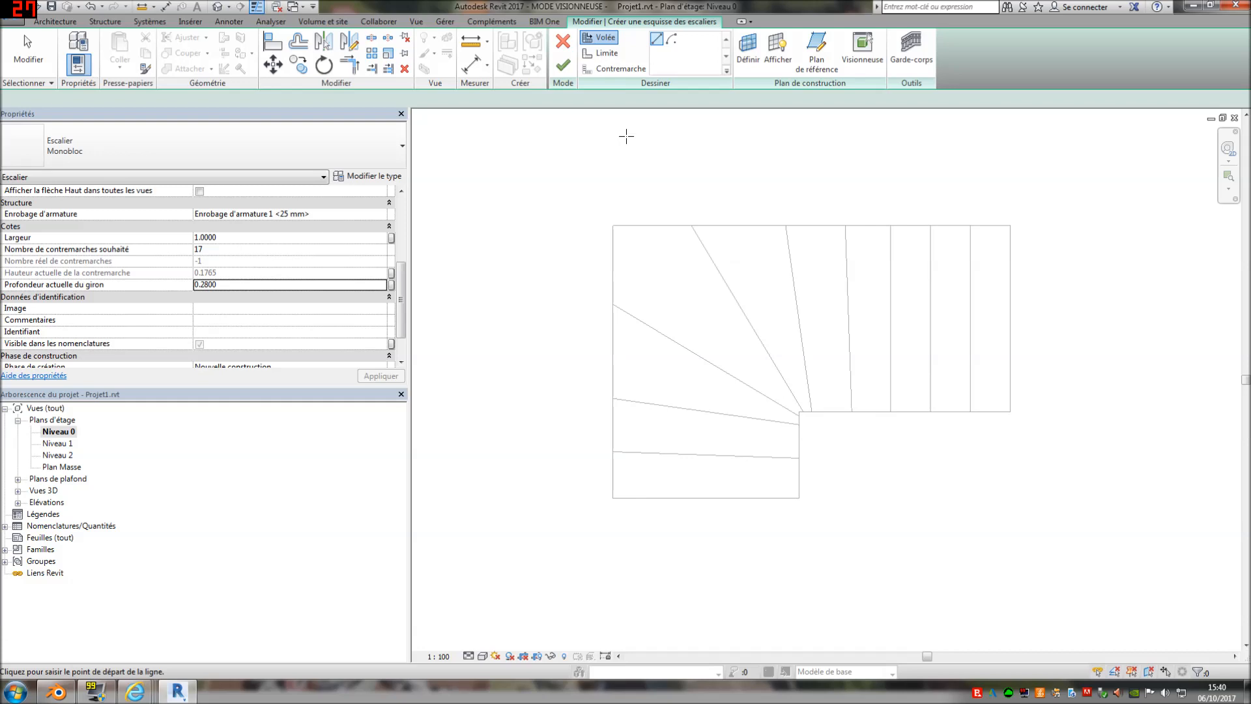
Sketch the first riser, 1.30 m long, along the open end edge of the quarter-turn layout's short flight
{"action": "left_click", "coordinate": [609, 57]}
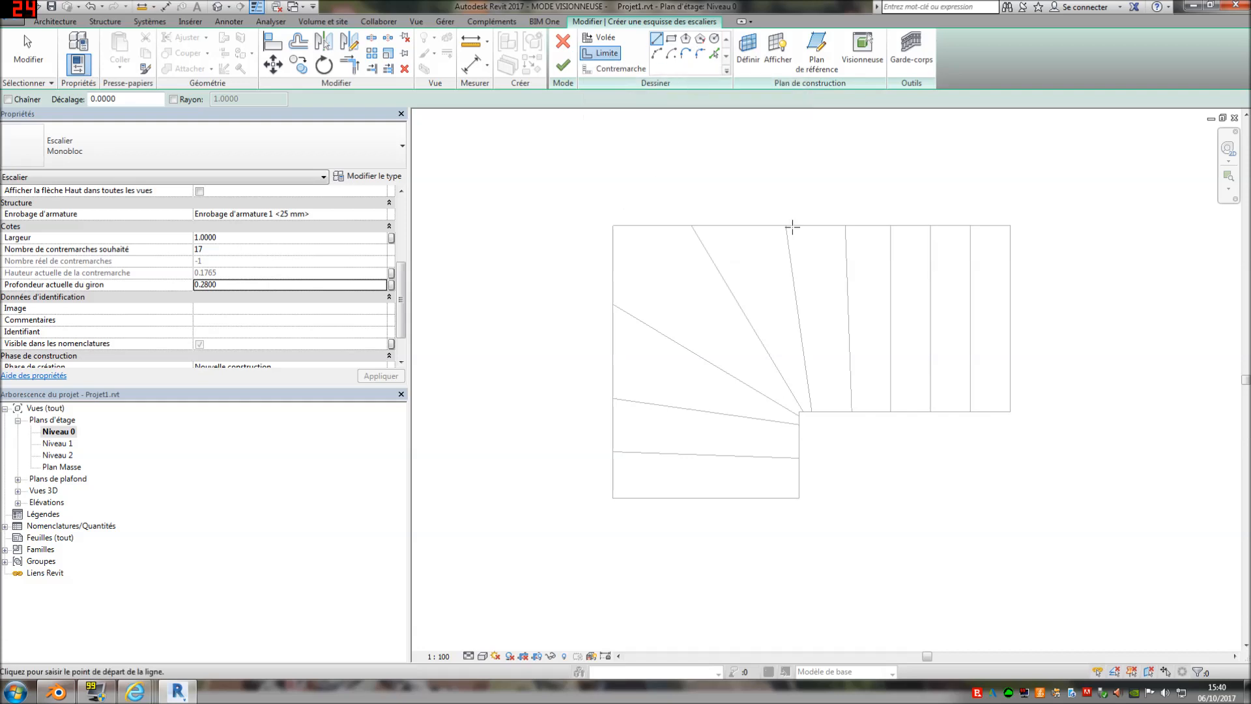
{"action": "left_click", "coordinate": [605, 71]}
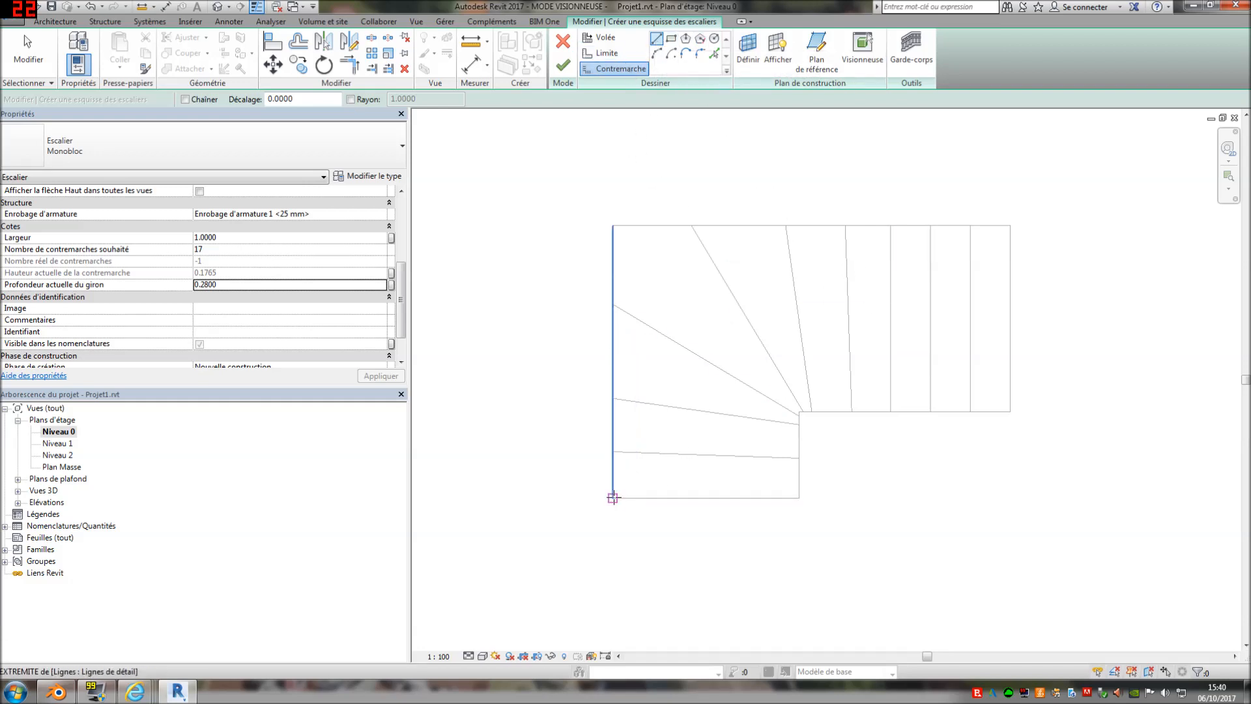
{"action": "left_click", "coordinate": [613, 497]}
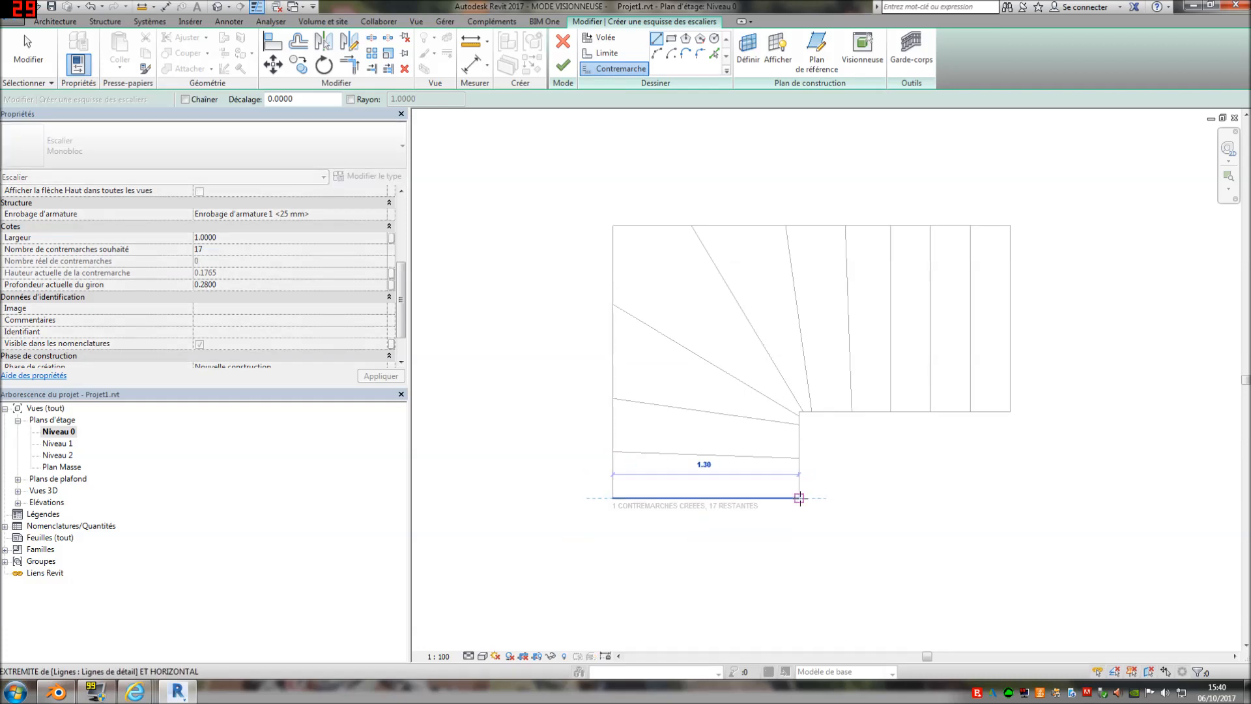
{"action": "left_click", "coordinate": [799, 498]}
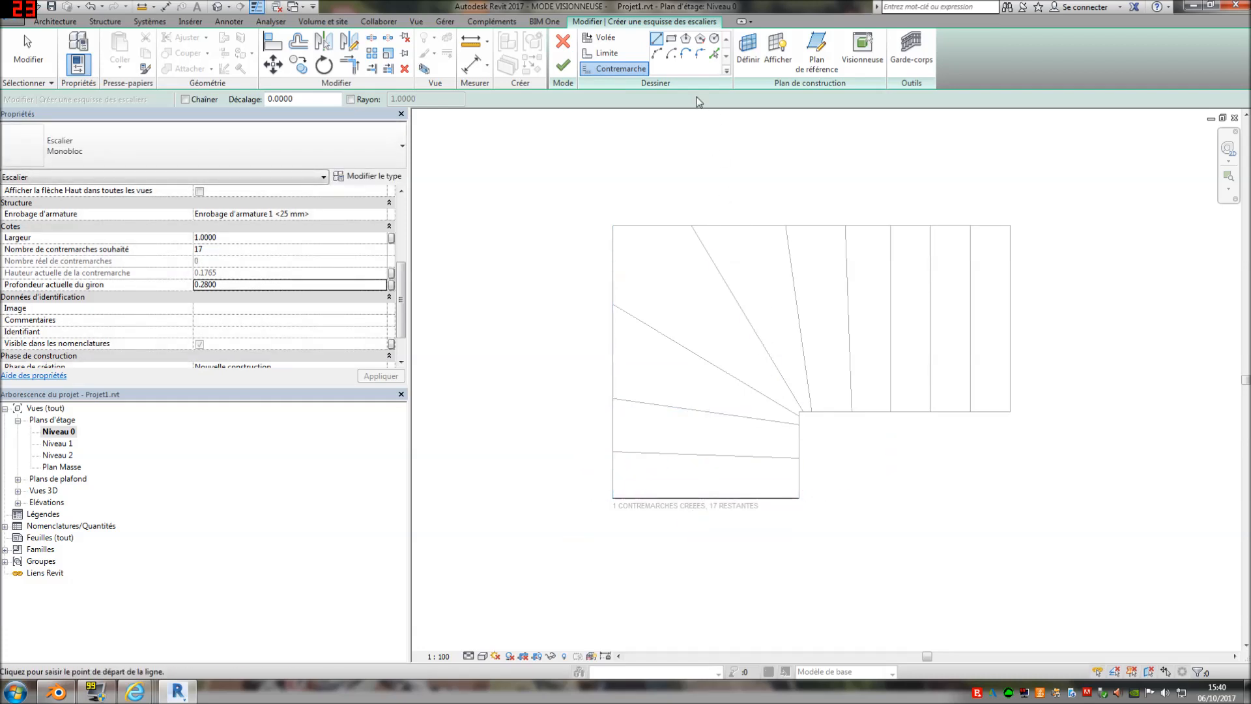
Create the next ten risers by picking the layout's detail lines from the short flight around the turn to the long flight's end
{"action": "left_click", "coordinate": [716, 55]}
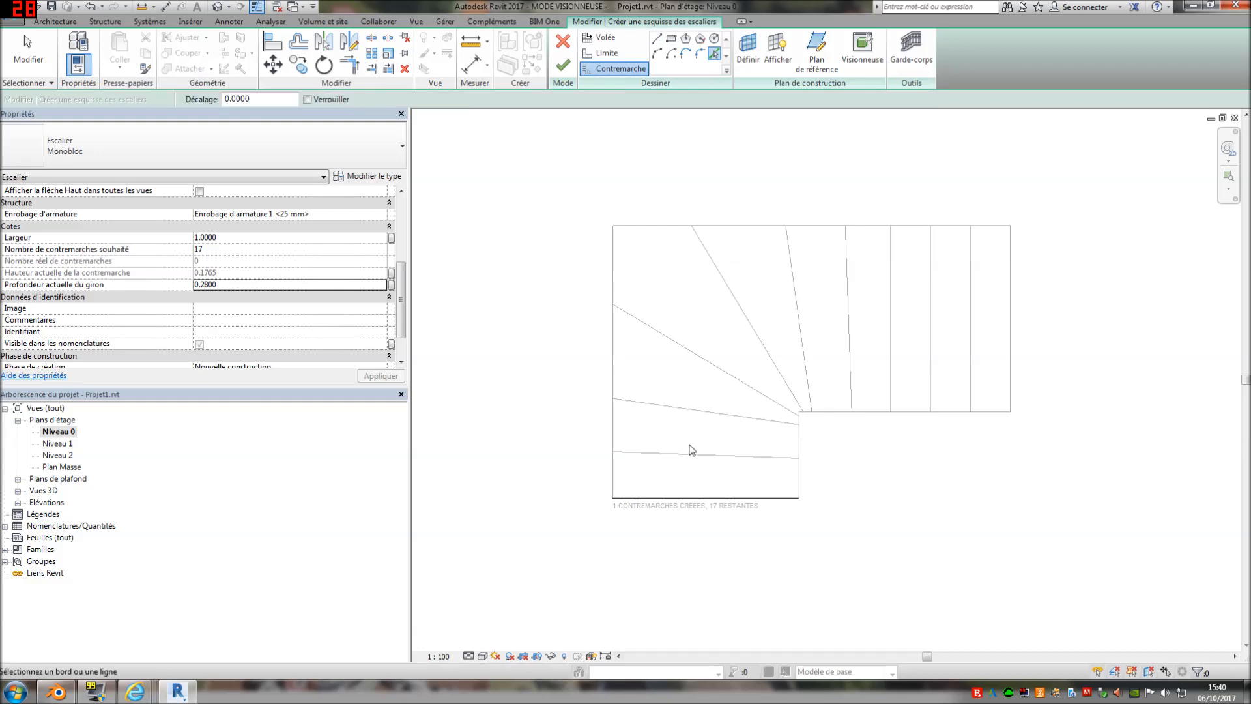
{"action": "left_click", "coordinate": [691, 456]}
{"action": "left_click", "coordinate": [698, 411]}
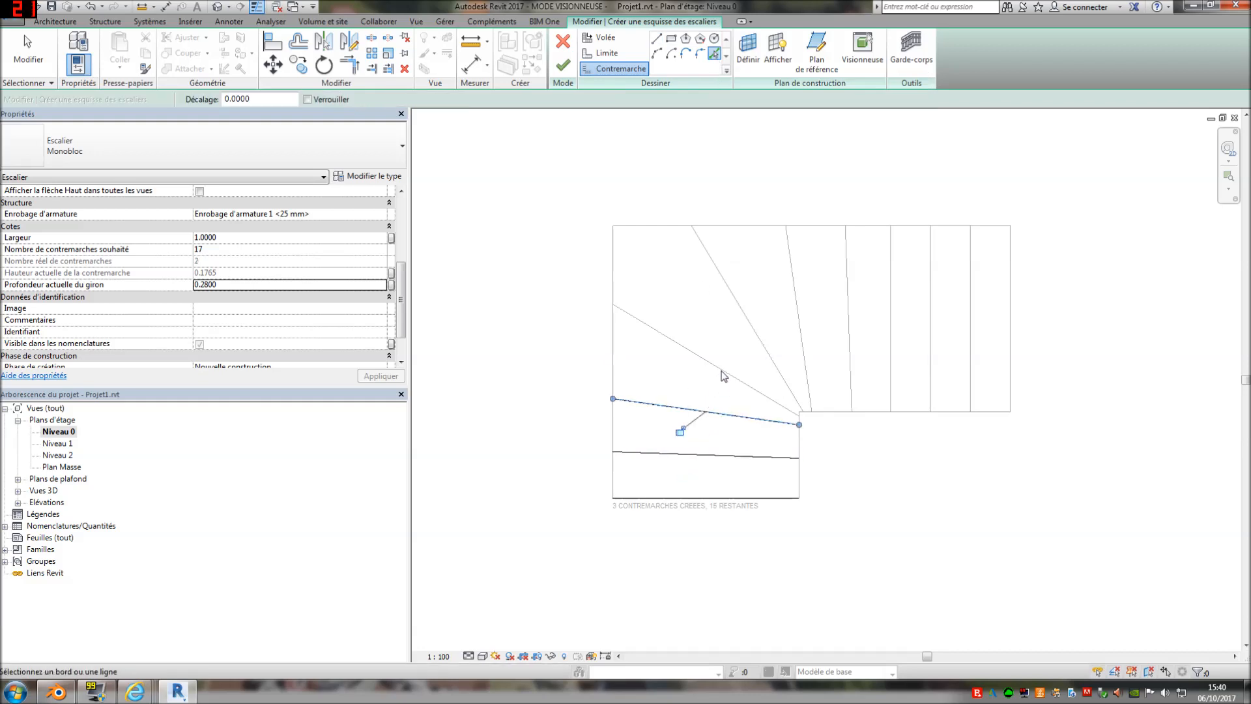
{"action": "left_click", "coordinate": [725, 371]}
{"action": "left_click", "coordinate": [758, 339]}
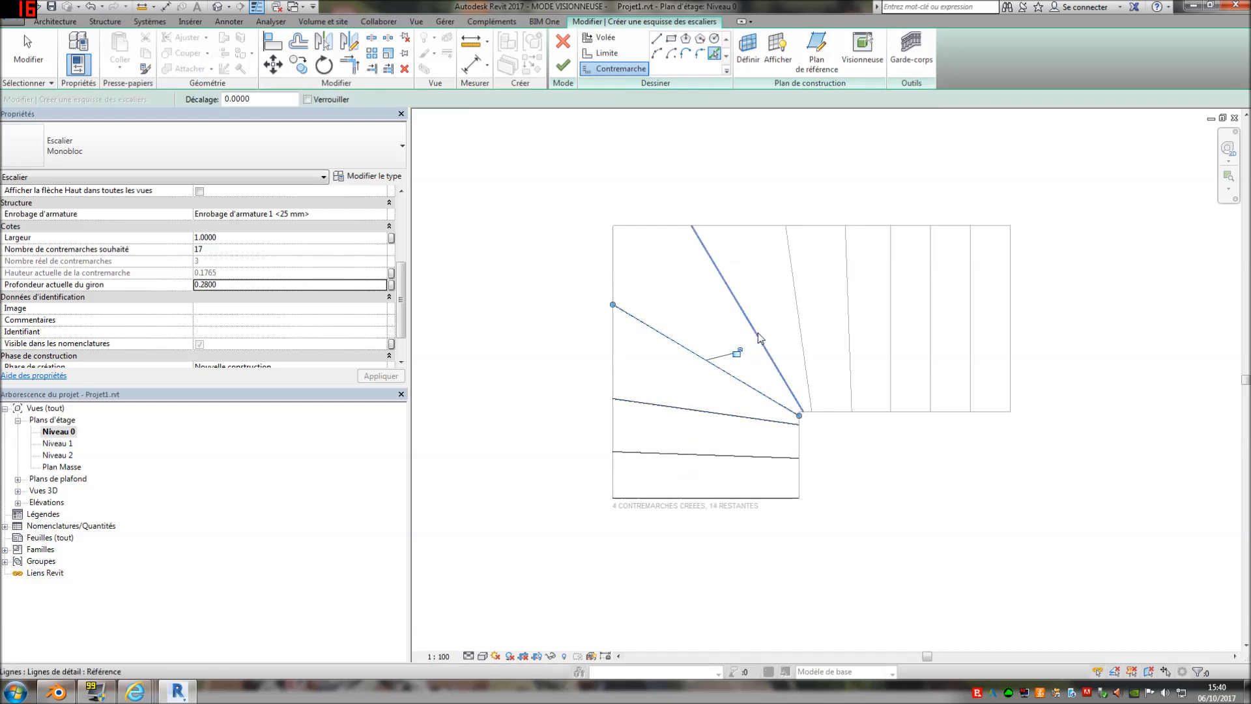
{"action": "left_click", "coordinate": [797, 320]}
{"action": "left_click", "coordinate": [848, 319]}
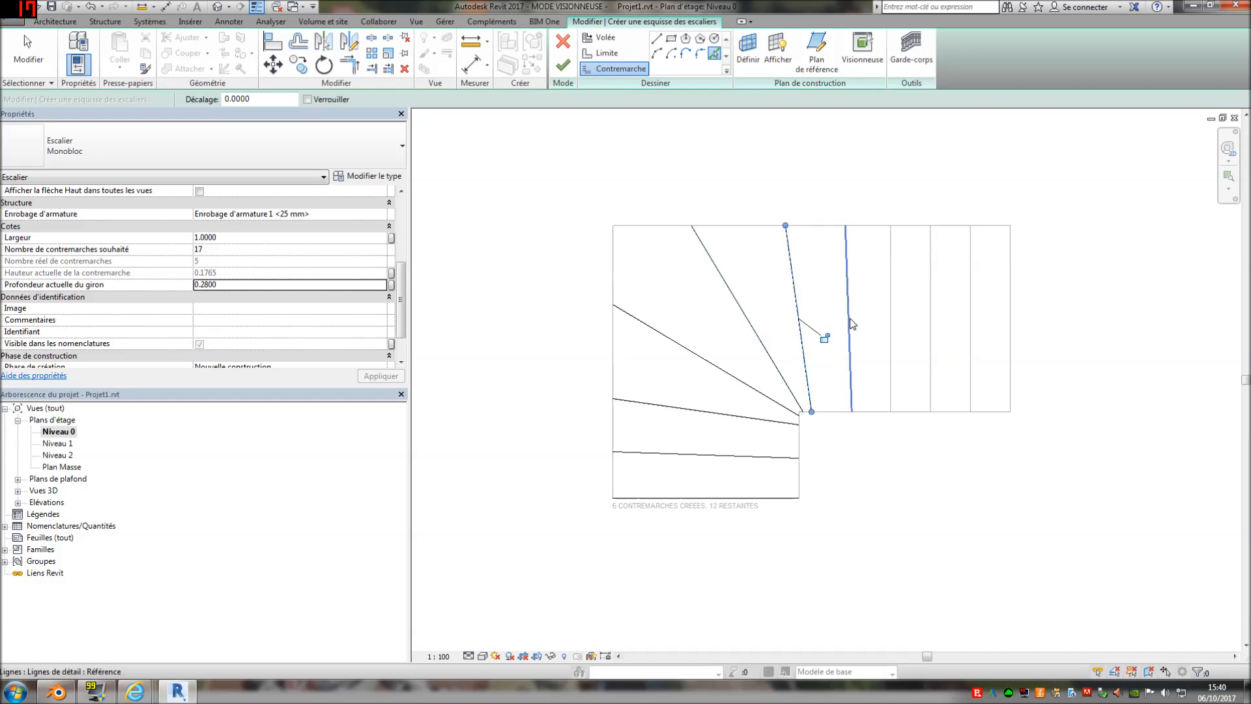
{"action": "left_click", "coordinate": [891, 319]}
{"action": "left_click", "coordinate": [931, 323]}
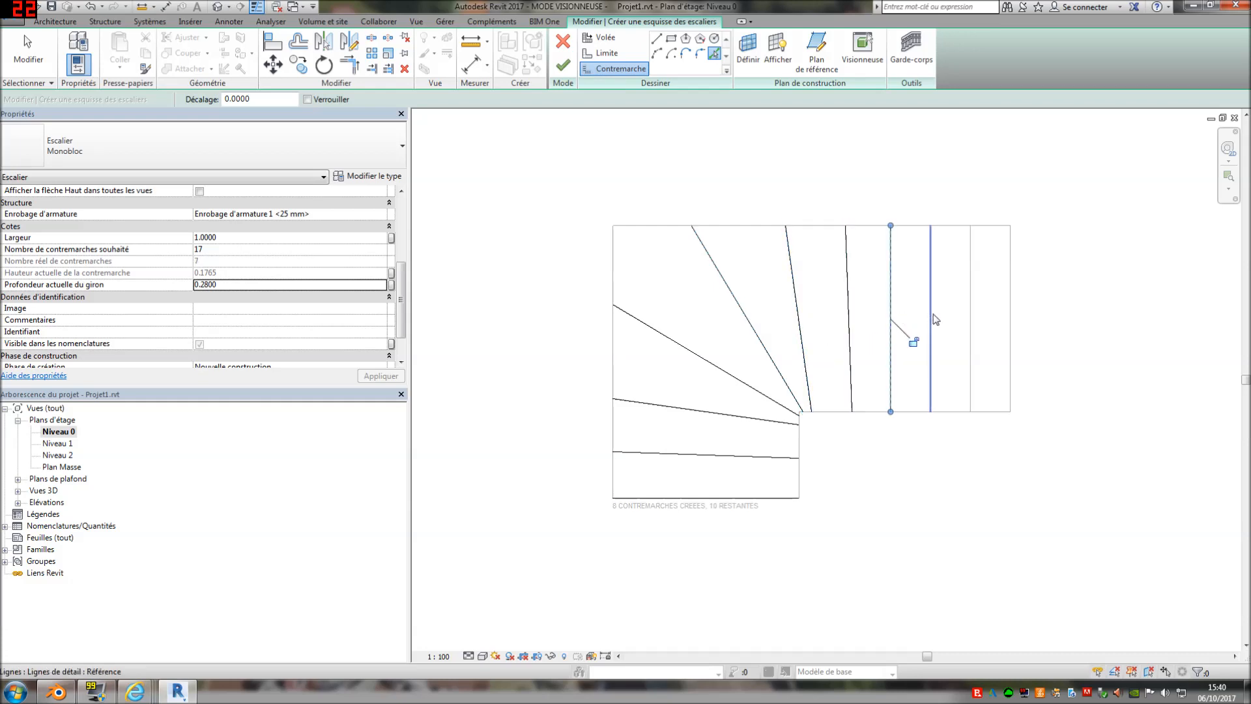
{"action": "left_click", "coordinate": [970, 315]}
{"action": "left_click", "coordinate": [1011, 315]}
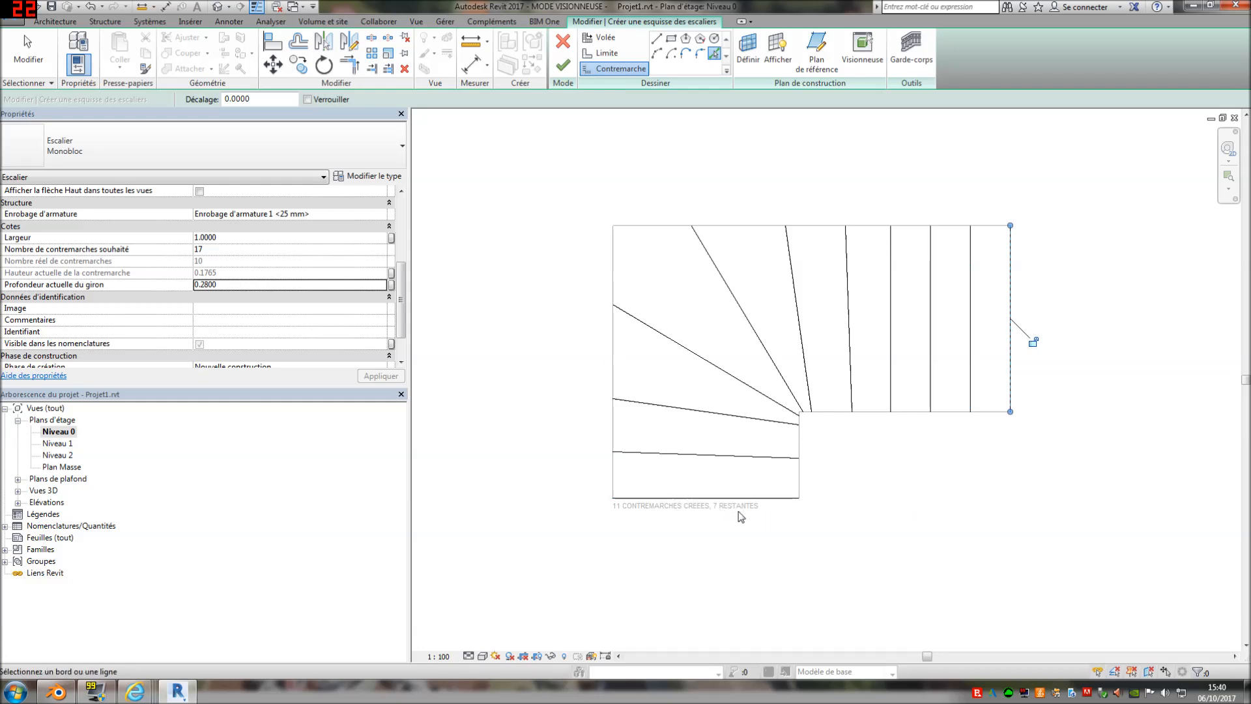
Copy the long flight's end riser seven times outward, each copy 0.28 m from the previous one
{"action": "middle_click_drag", "start_coordinate": [952, 508], "coordinate": [795, 524]}
{"action": "key", "text": "alt"}
{"action": "key", "text": "Escape"}
{"action": "key", "text": "Escape"}
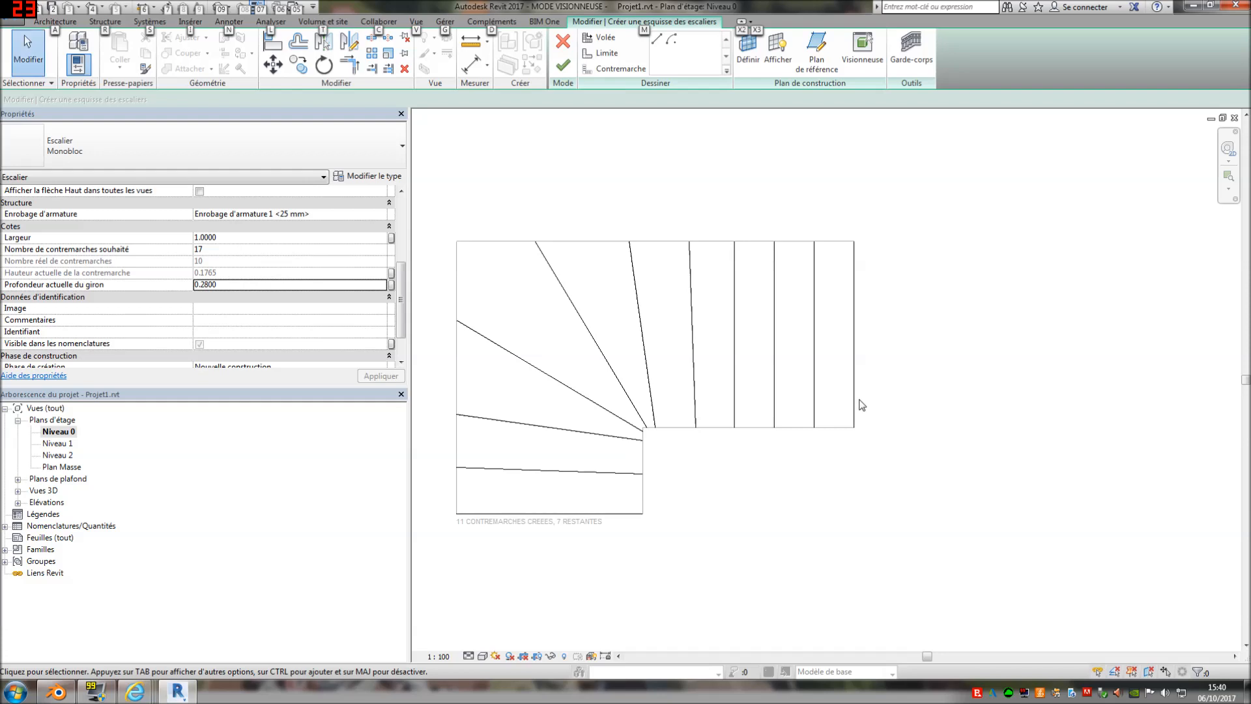
{"action": "left_click", "coordinate": [853, 404]}
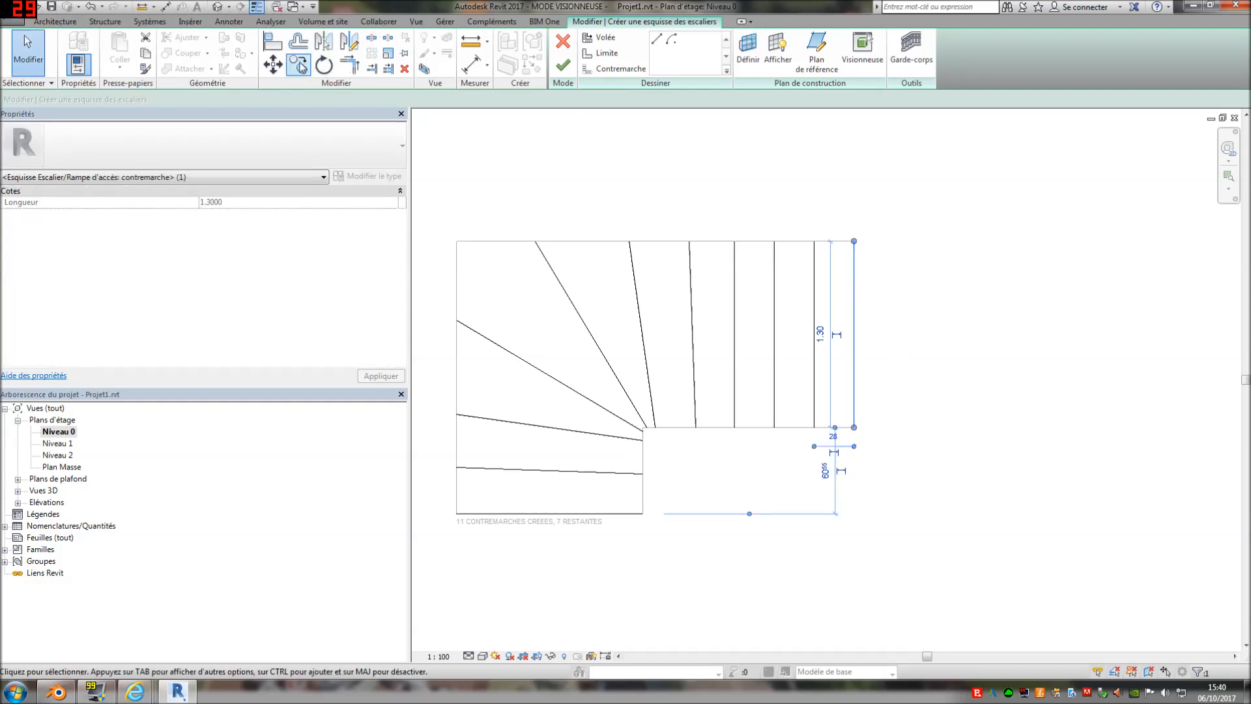
{"action": "left_click", "coordinate": [299, 64]}
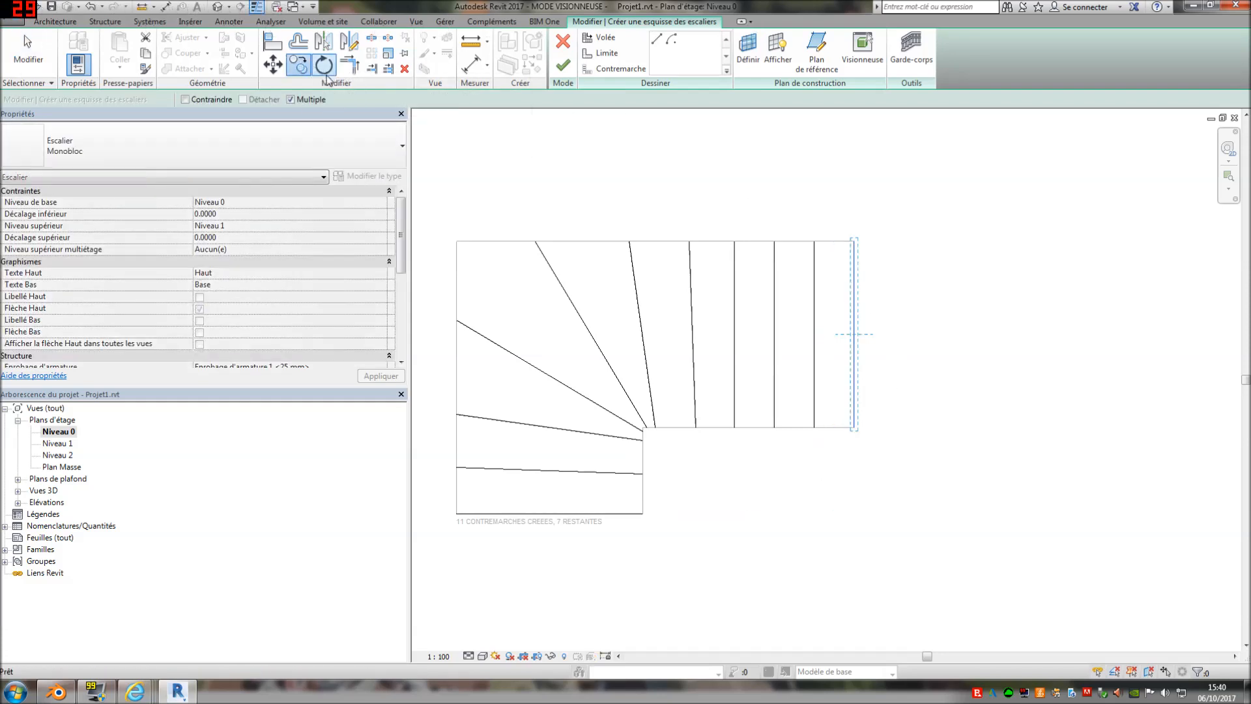
{"action": "left_click", "coordinate": [853, 241]}
{"action": "type", "text": "0."}
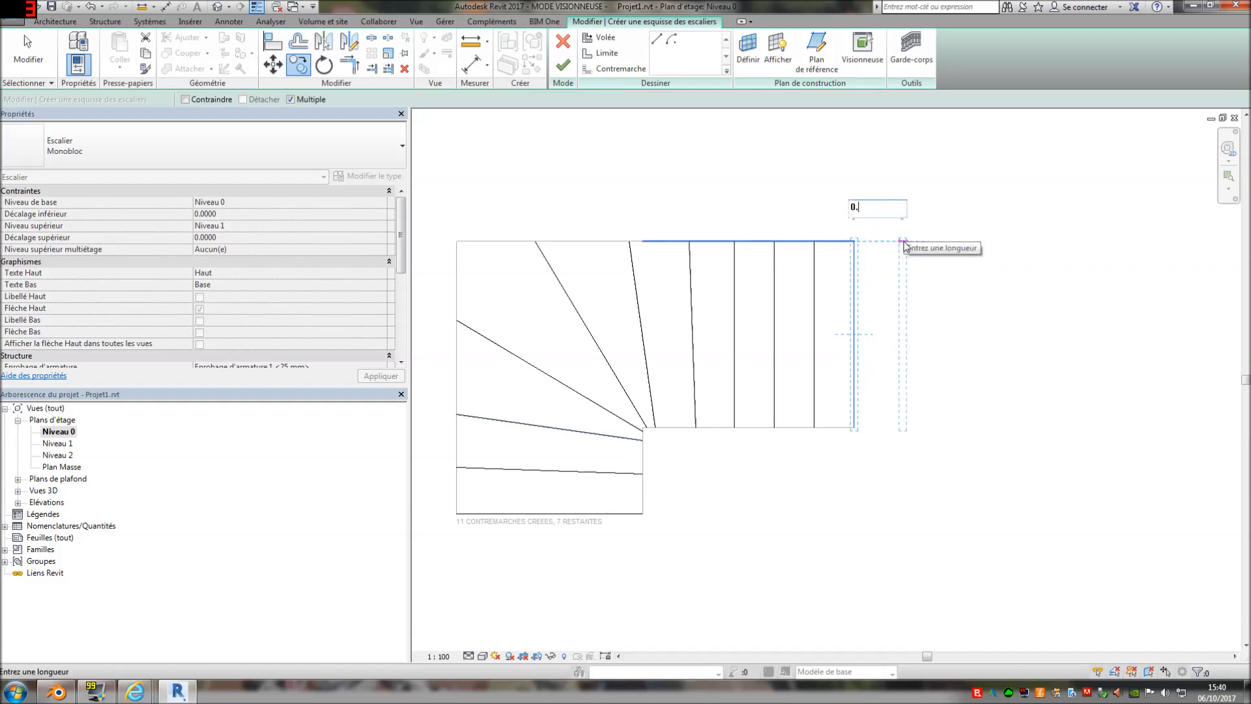
{"action": "type", "text": "28"}
{"action": "key", "text": "Return"}
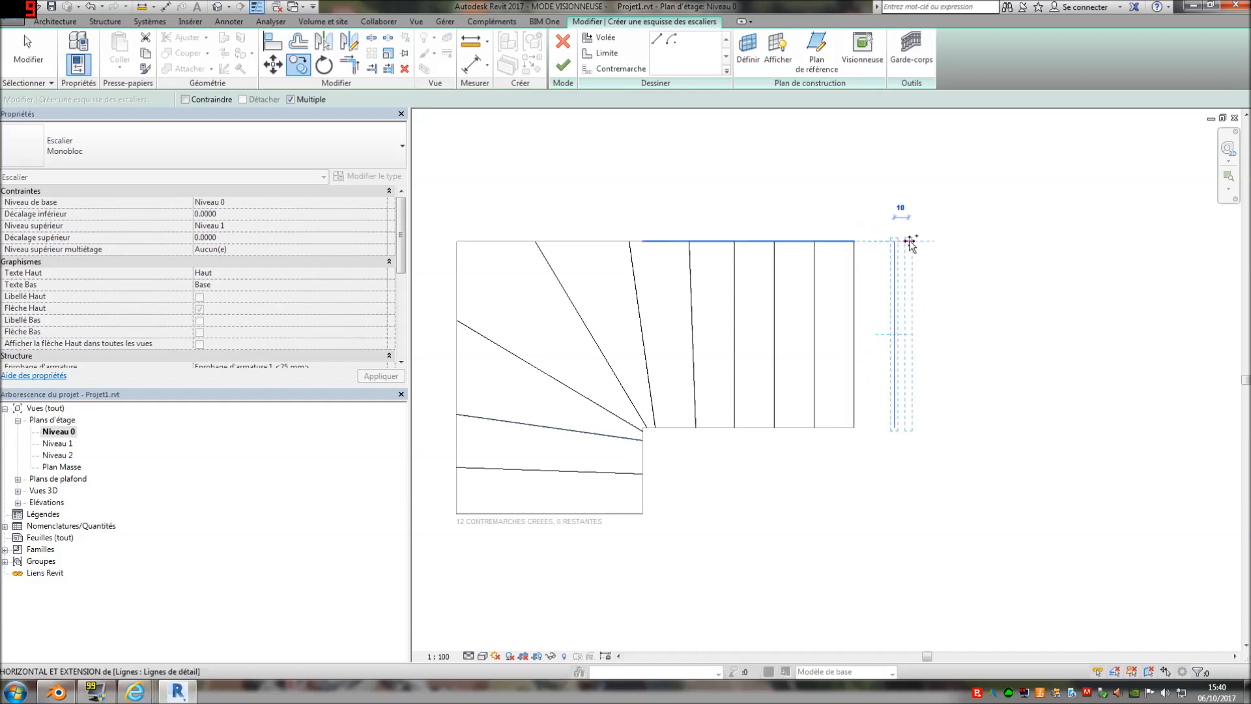
{"action": "type", "text": "0.28"}
{"action": "key", "text": "Return"}
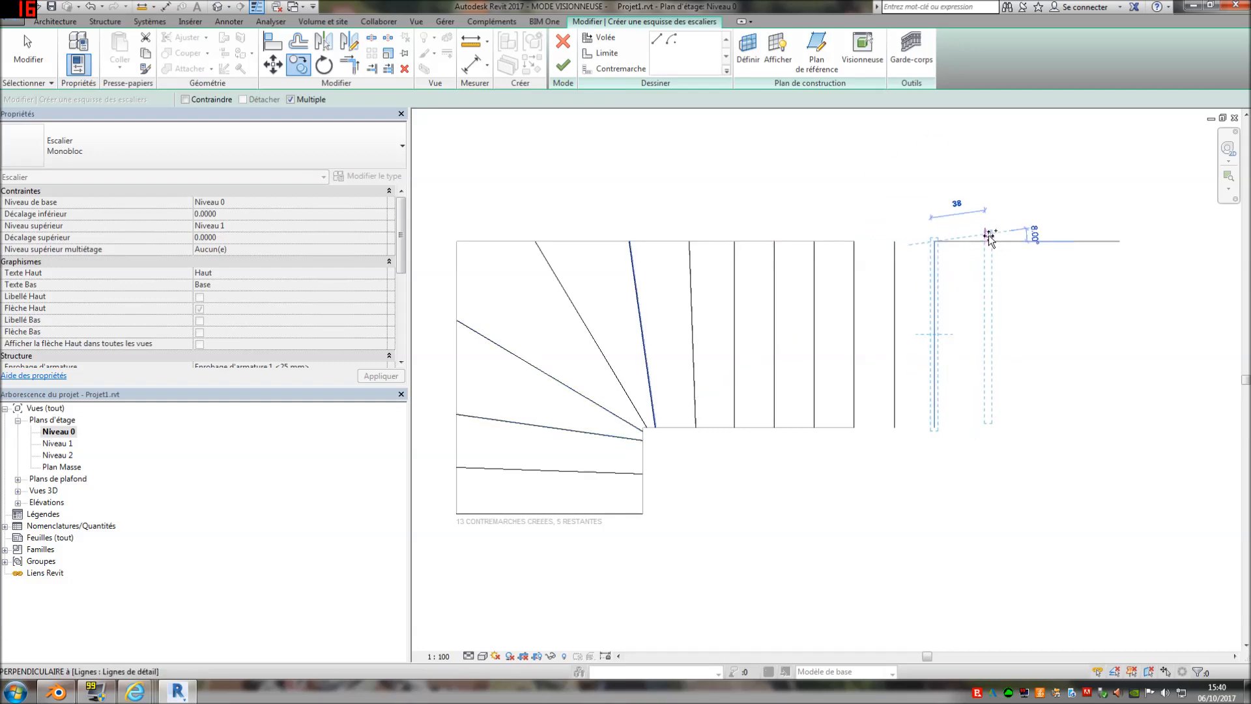
{"action": "type", "text": "0"}
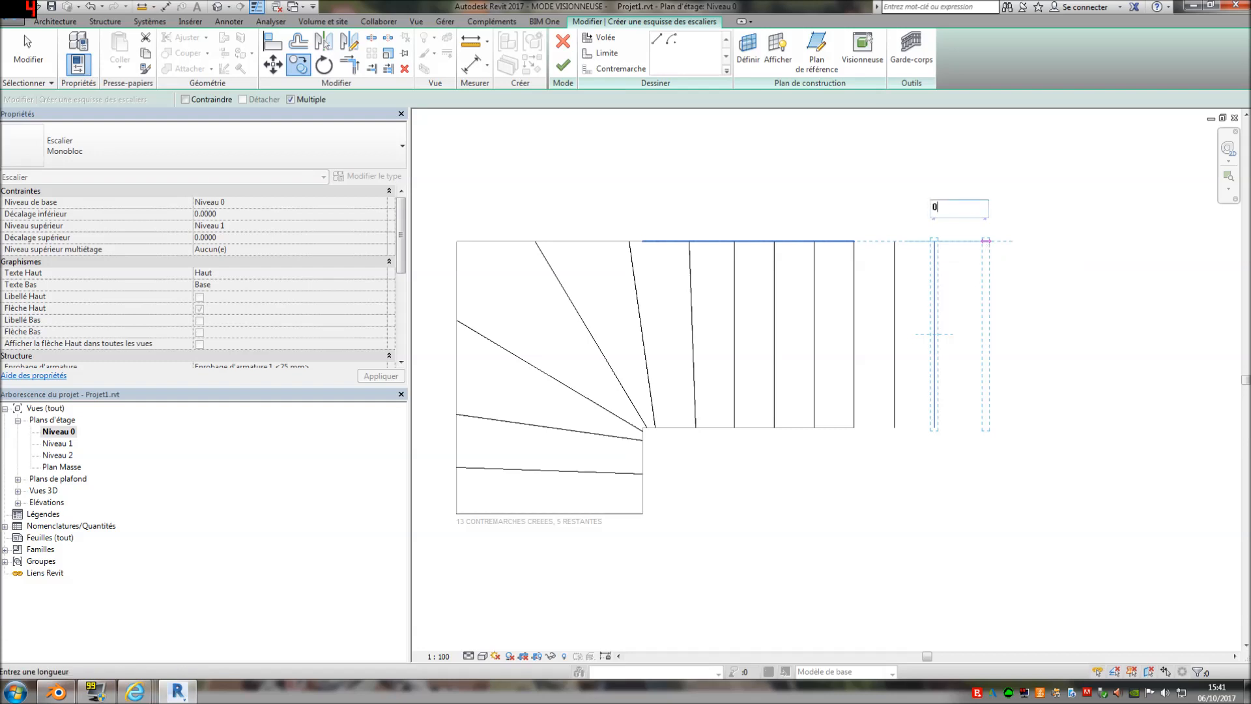
{"action": "type", "text": ".28"}
{"action": "key", "text": "Return"}
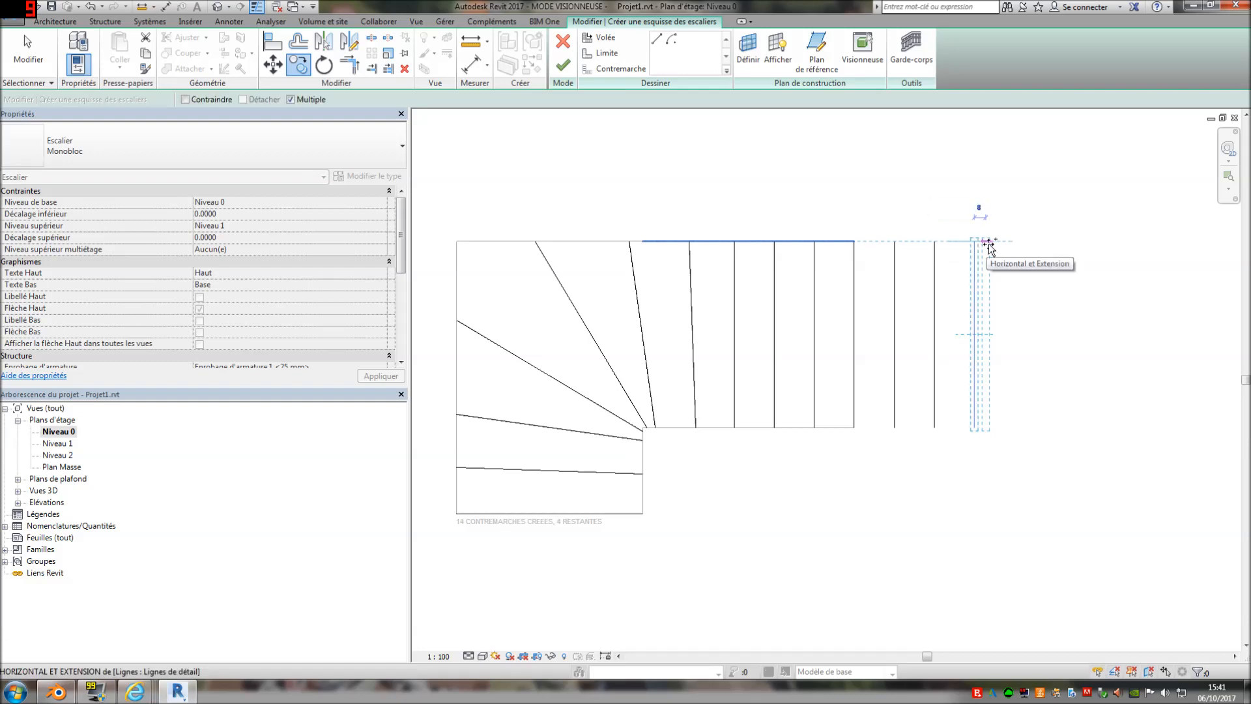
{"action": "type", "text": "0.28"}
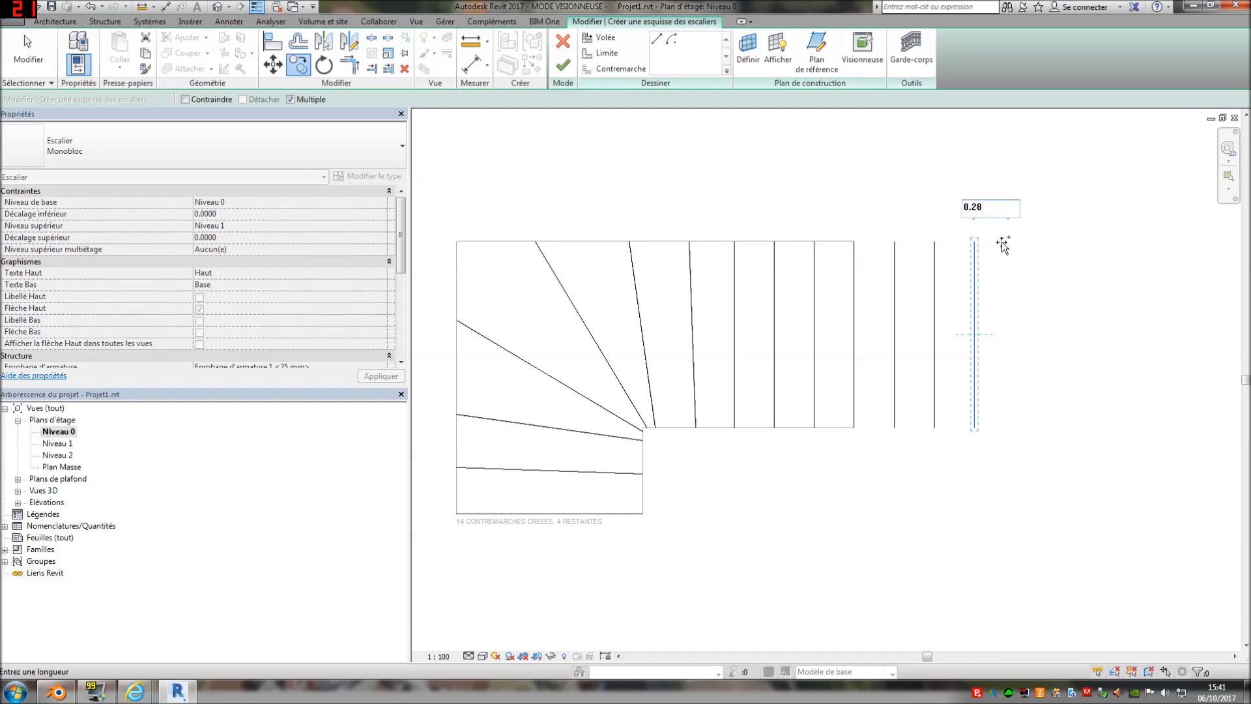
{"action": "key", "text": "Return"}
{"action": "type", "text": "0.28"}
{"action": "key", "text": "Return"}
{"action": "type", "text": "0.28"}
{"action": "key", "text": "Return"}
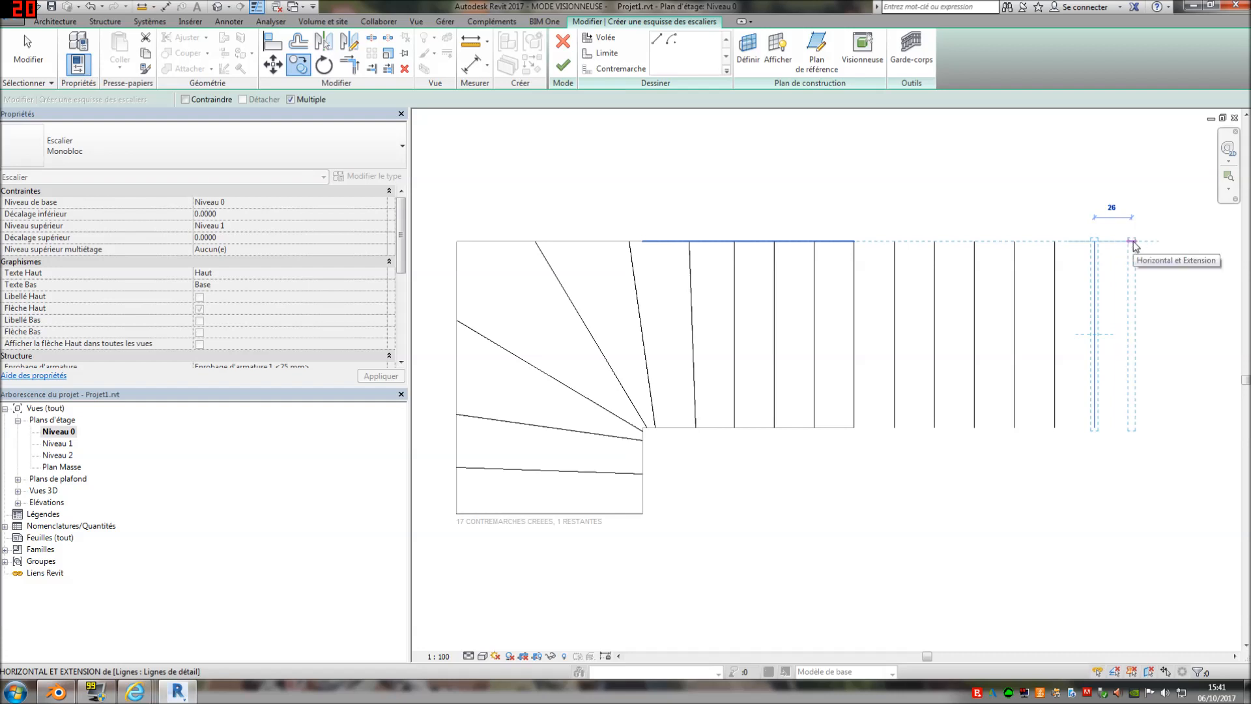
{"action": "type", "text": "0.2"}
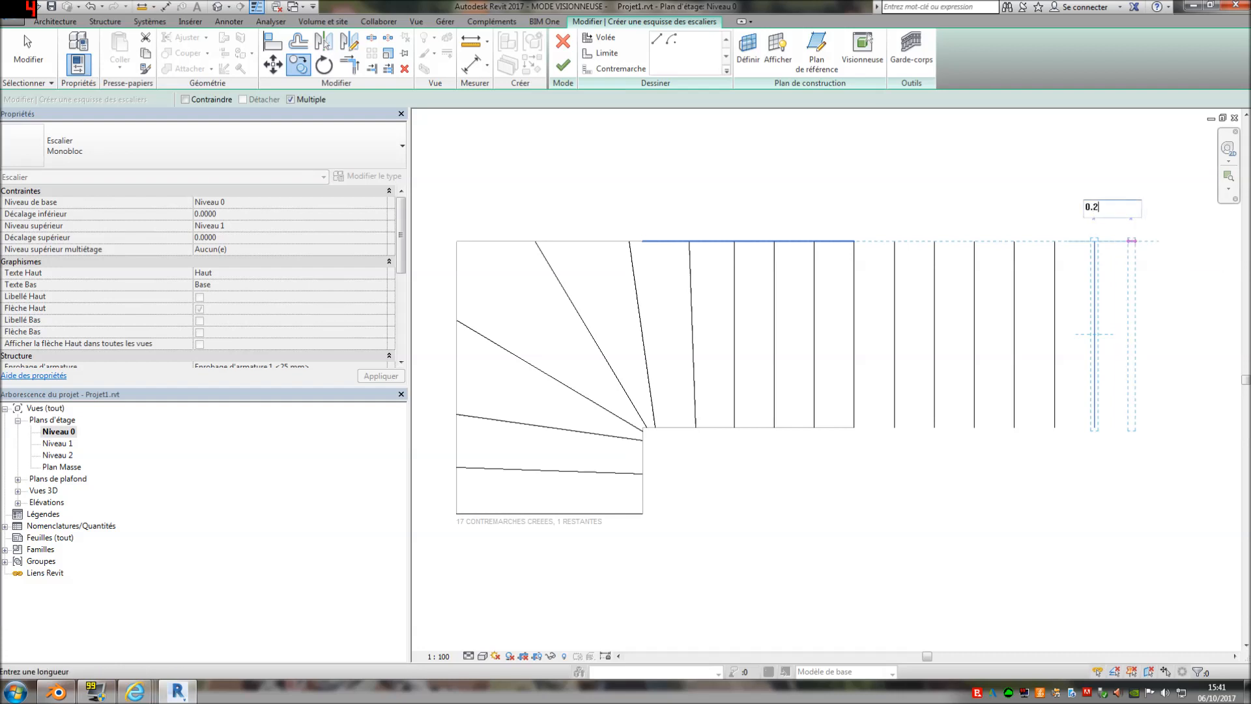
{"action": "type", "text": "8"}
{"action": "key", "text": "Return"}
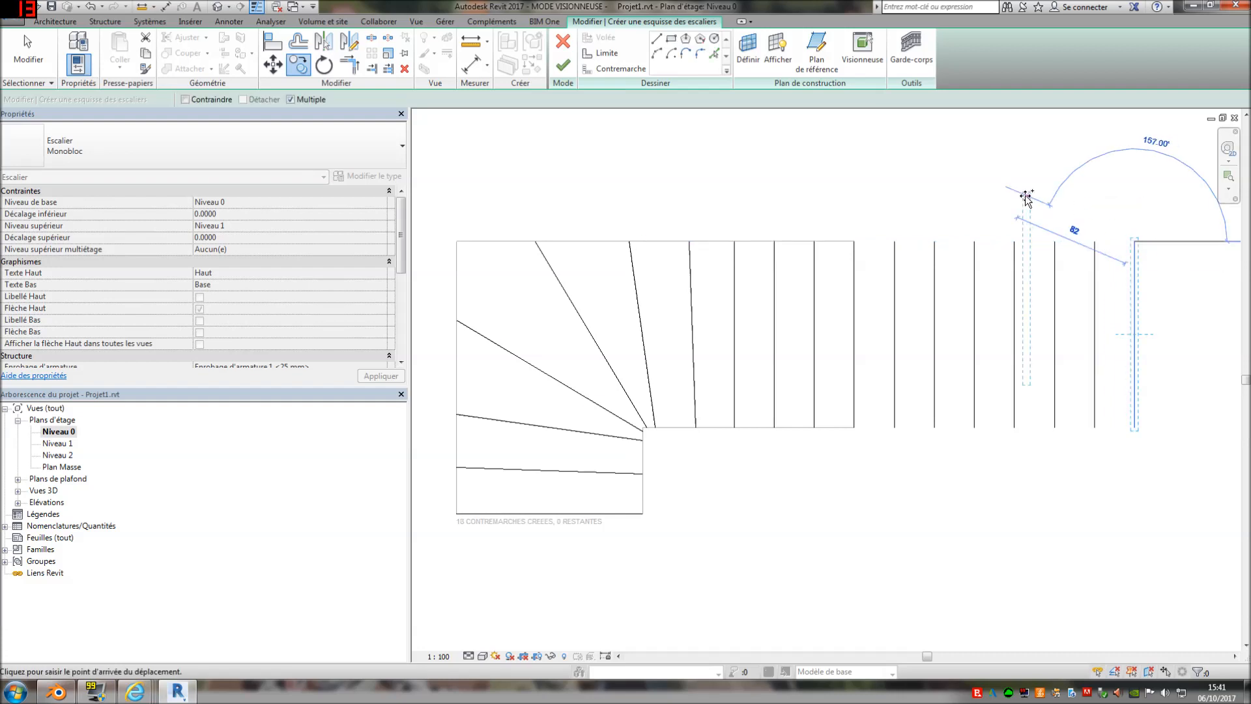
{"action": "key", "text": "F1"}
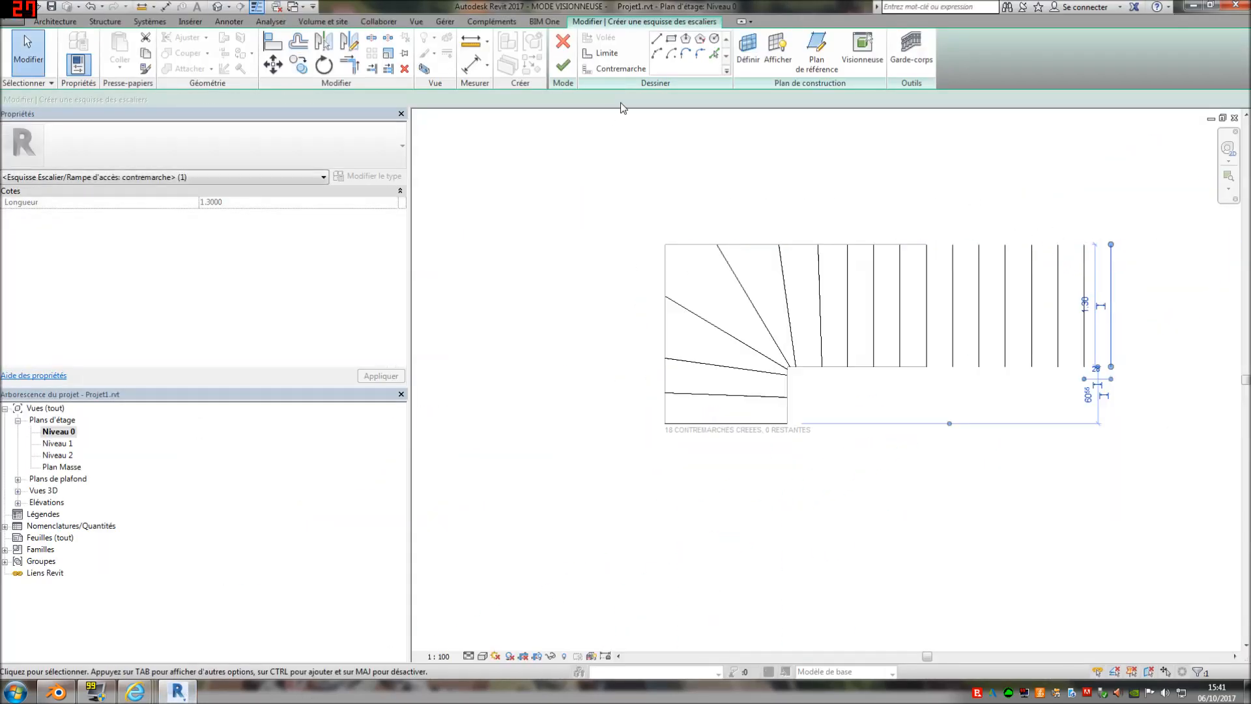
Sketch the outer boundary along the long flight's outer edge to the corner and down the short flight's outer edge
{"action": "left_click", "coordinate": [601, 53]}
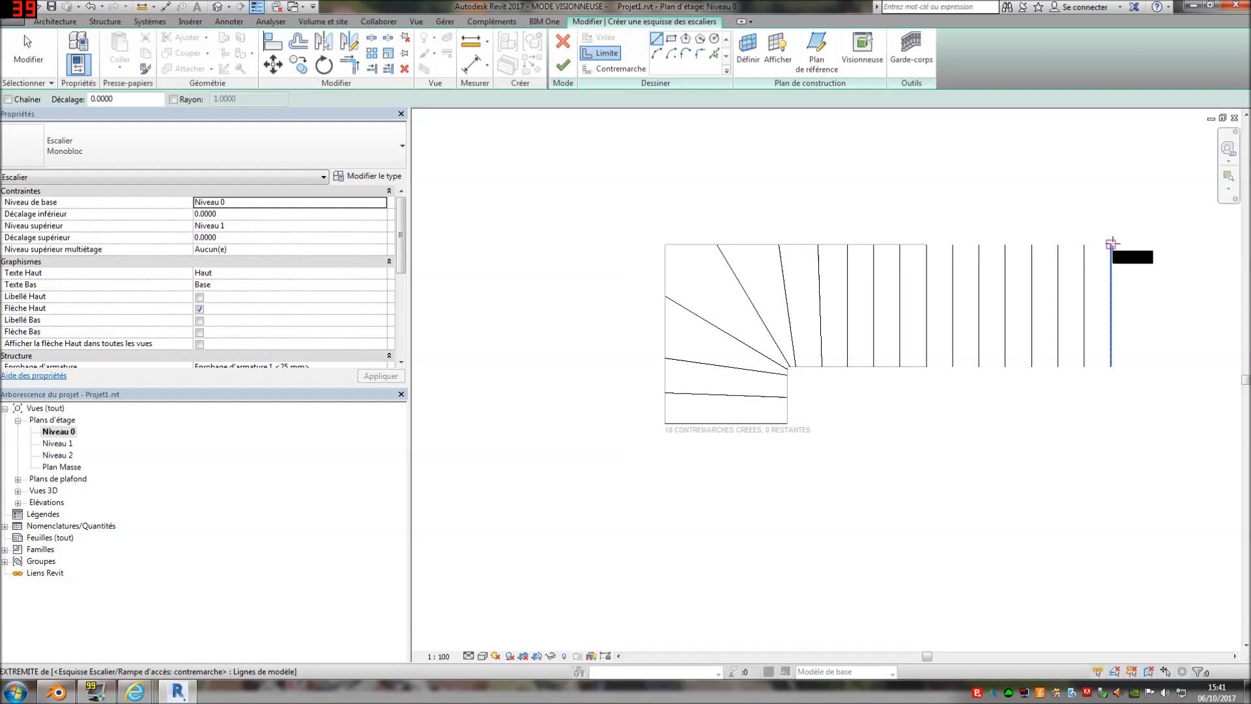
{"action": "left_click", "coordinate": [1111, 245]}
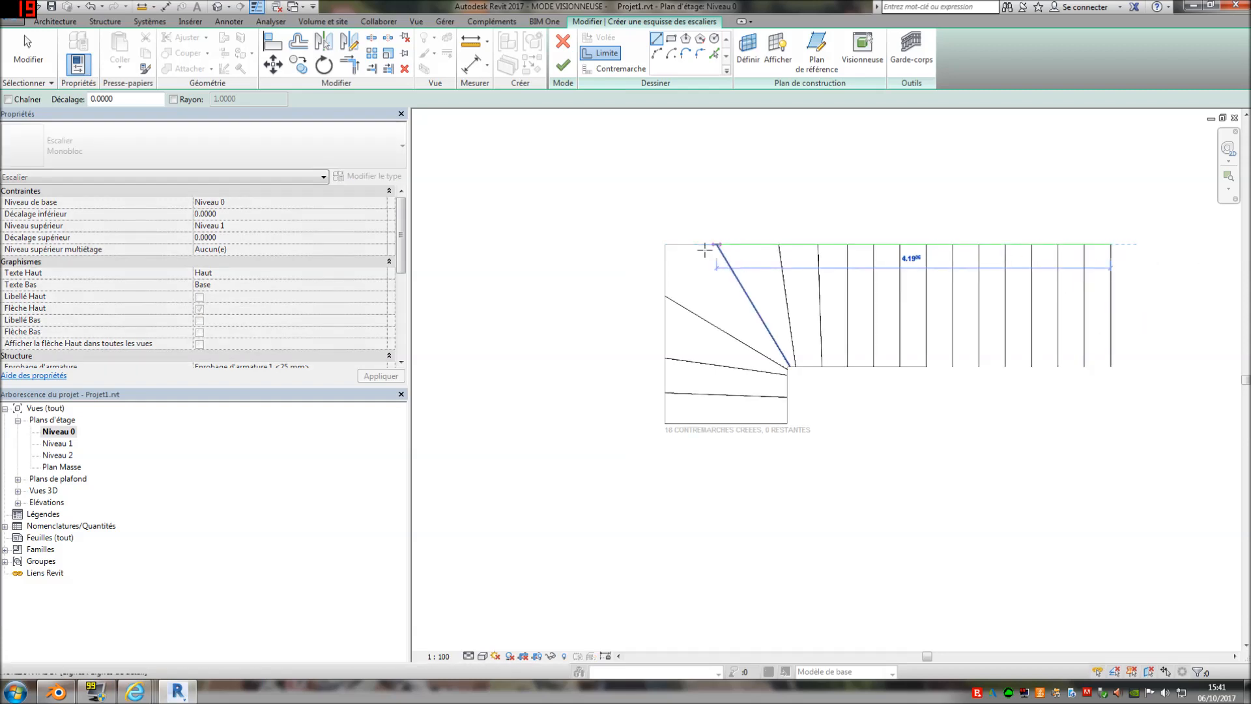
{"action": "left_click", "coordinate": [665, 423]}
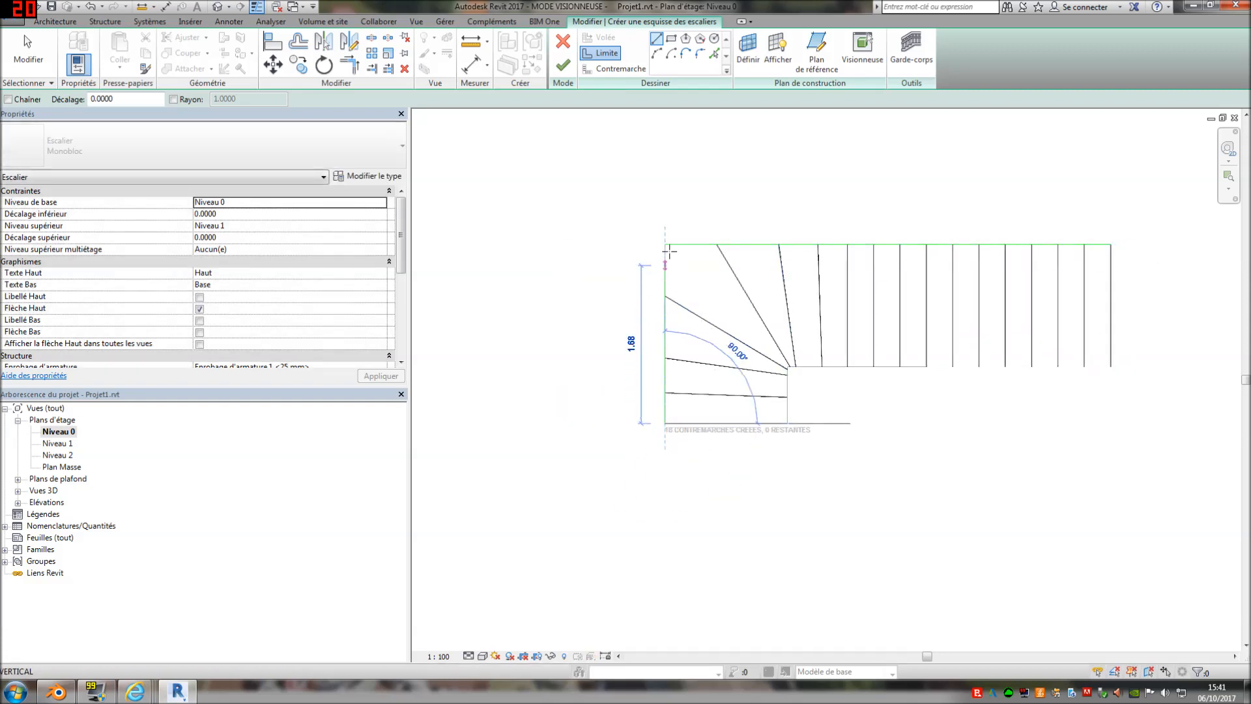
{"action": "left_click", "coordinate": [665, 244]}
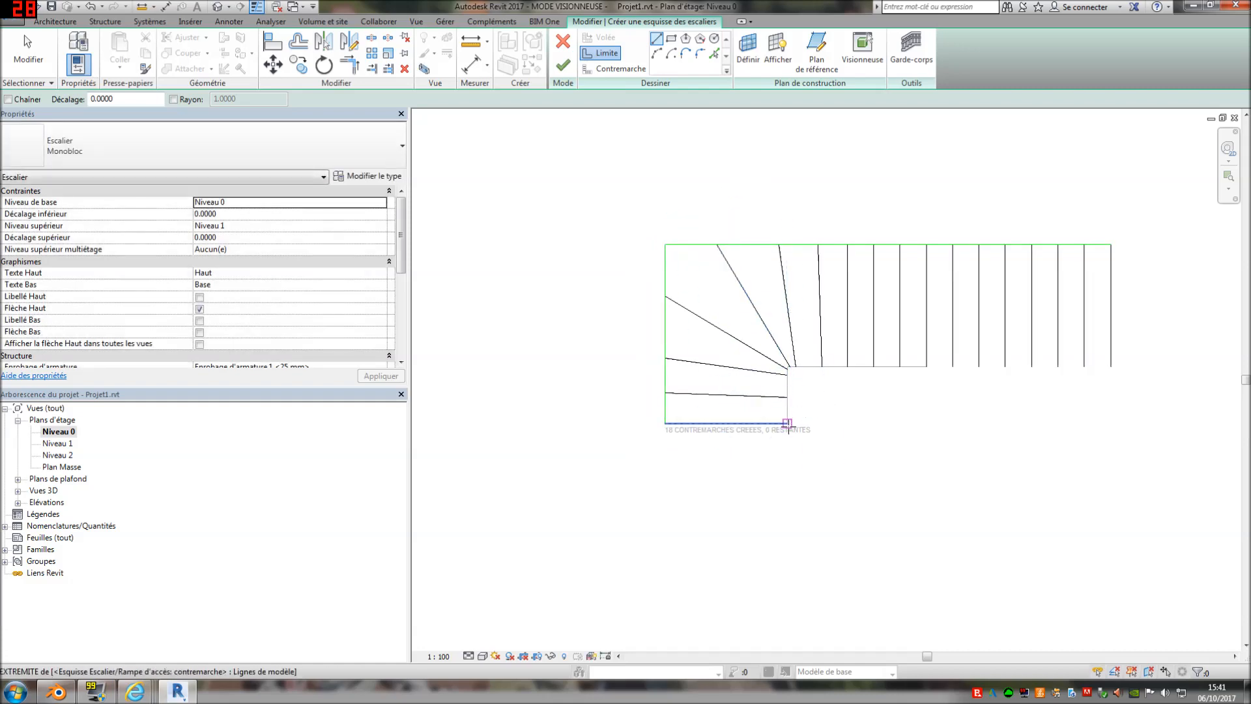
Sketch the inner boundary up the short flight's inner edge and along the long flight's inner edge to the last riser
{"action": "left_click", "coordinate": [786, 423]}
{"action": "scroll", "coordinate": [787, 370], "scroll_direction": "up", "scroll_amount": 1}
{"action": "scroll", "coordinate": [786, 370], "scroll_direction": "up", "scroll_amount": 4}
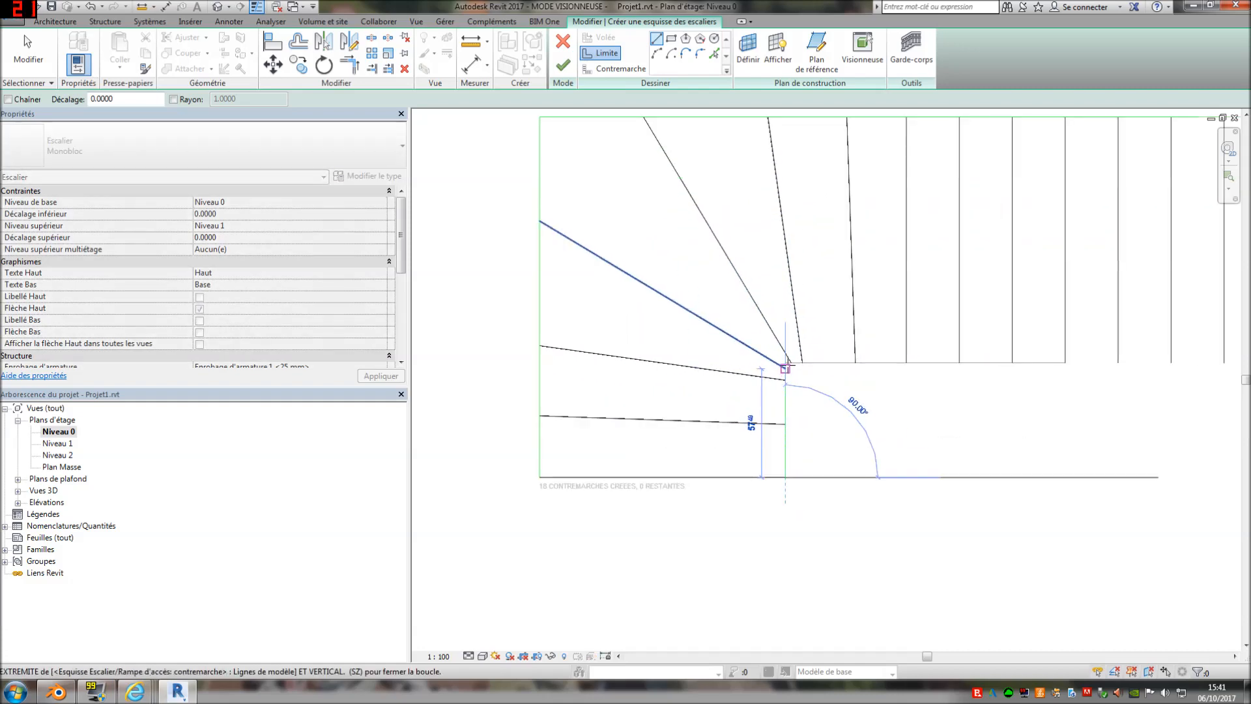
{"action": "left_click", "coordinate": [787, 369]}
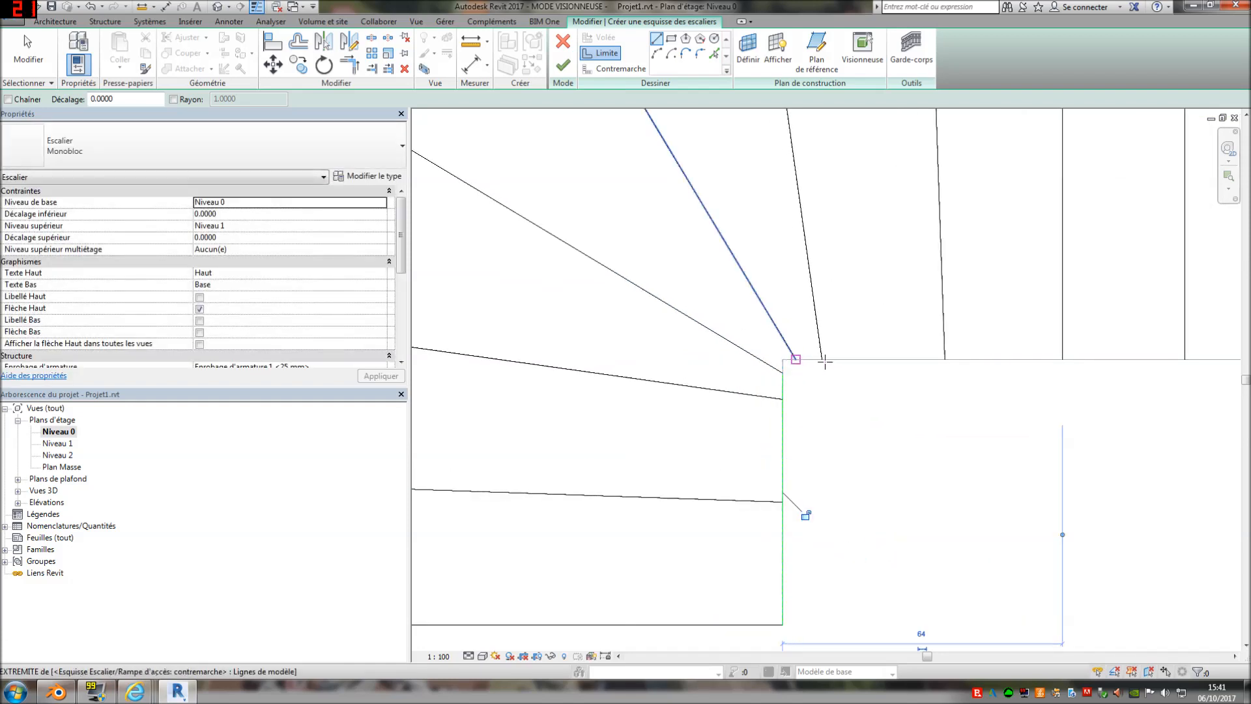
{"action": "scroll", "coordinate": [933, 368], "scroll_direction": "down", "scroll_amount": 1}
{"action": "left_click", "coordinate": [819, 362]}
{"action": "scroll", "coordinate": [842, 363], "scroll_direction": "down", "scroll_amount": 1}
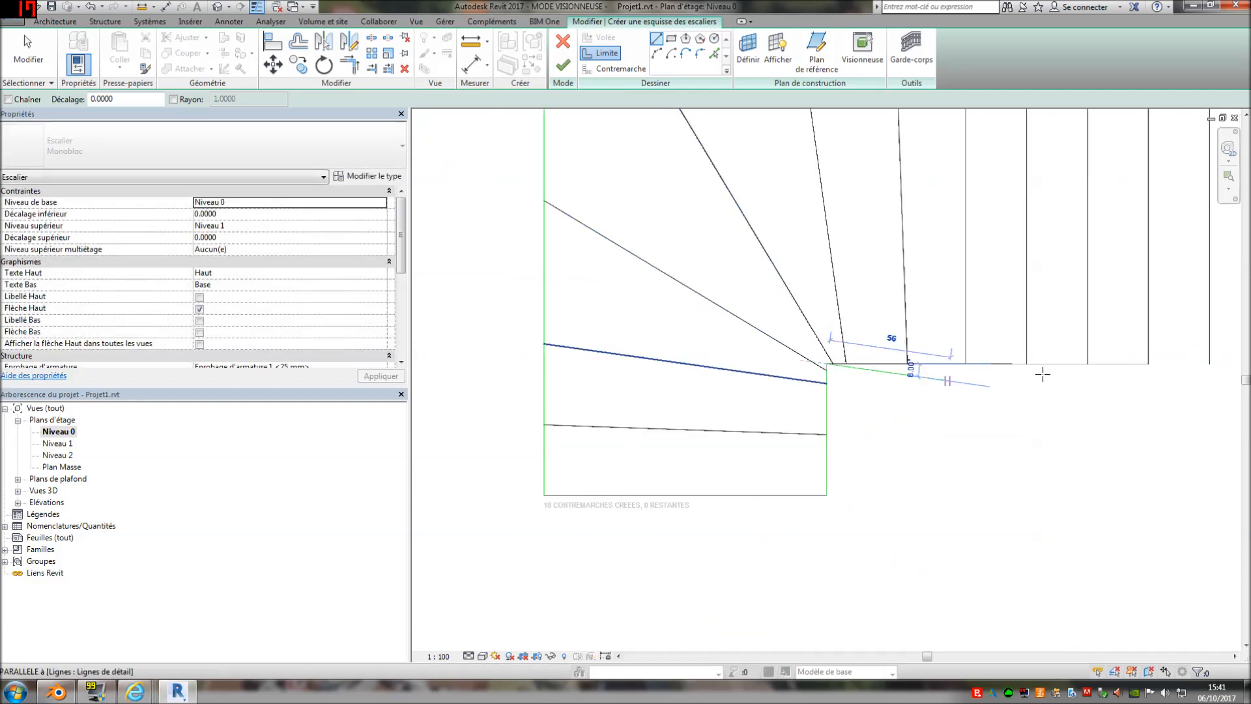
{"action": "middle_click_drag", "start_coordinate": [992, 373], "coordinate": [721, 374]}
{"action": "scroll", "coordinate": [996, 362], "scroll_direction": "down", "scroll_amount": 1}
{"action": "middle_click_drag", "start_coordinate": [1122, 374], "coordinate": [750, 371]}
{"action": "left_click", "coordinate": [855, 355]}
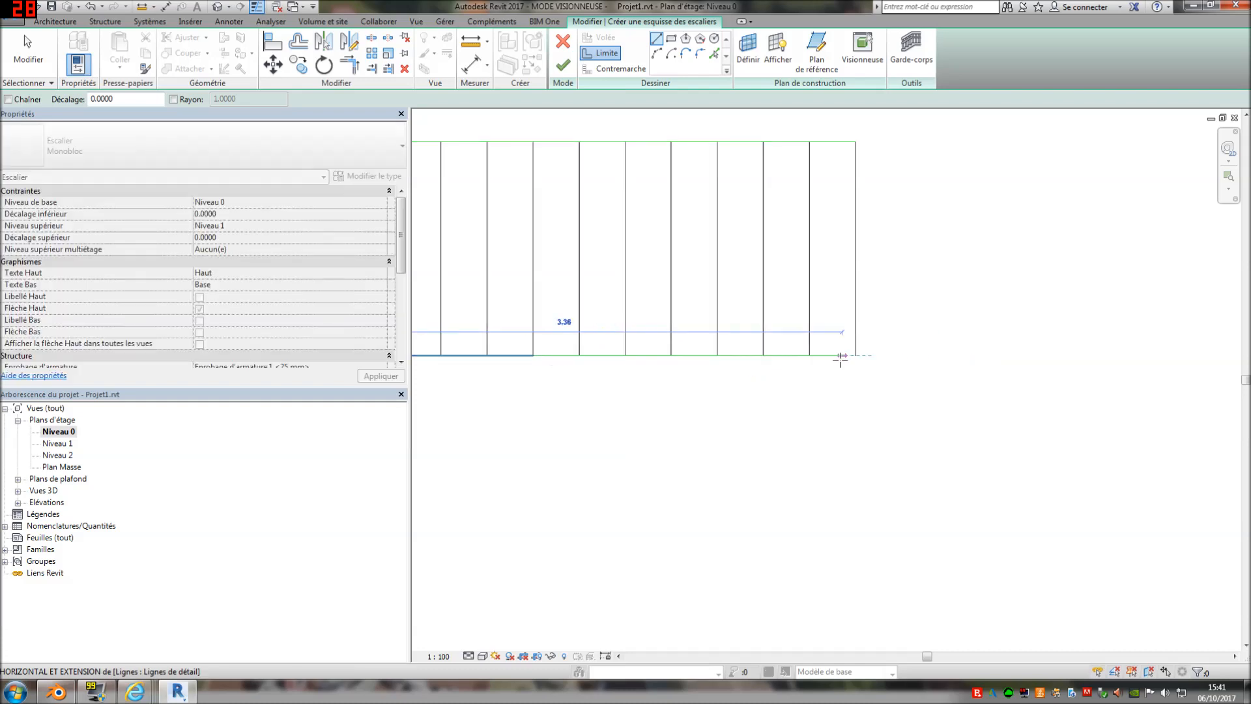
{"action": "scroll", "coordinate": [910, 353], "scroll_direction": "down", "scroll_amount": 2}
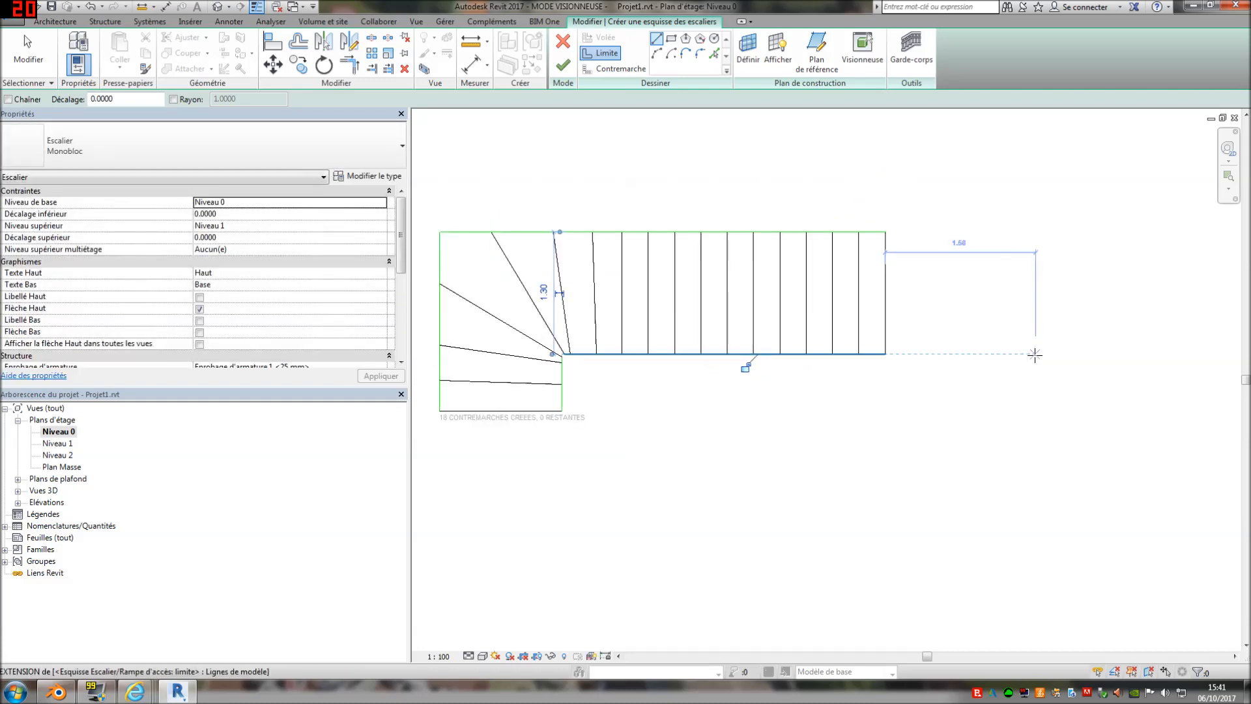
{"action": "scroll", "coordinate": [1013, 350], "scroll_direction": "down", "scroll_amount": 2}
{"action": "key", "text": "Escape"}
{"action": "key", "text": "Escape"}
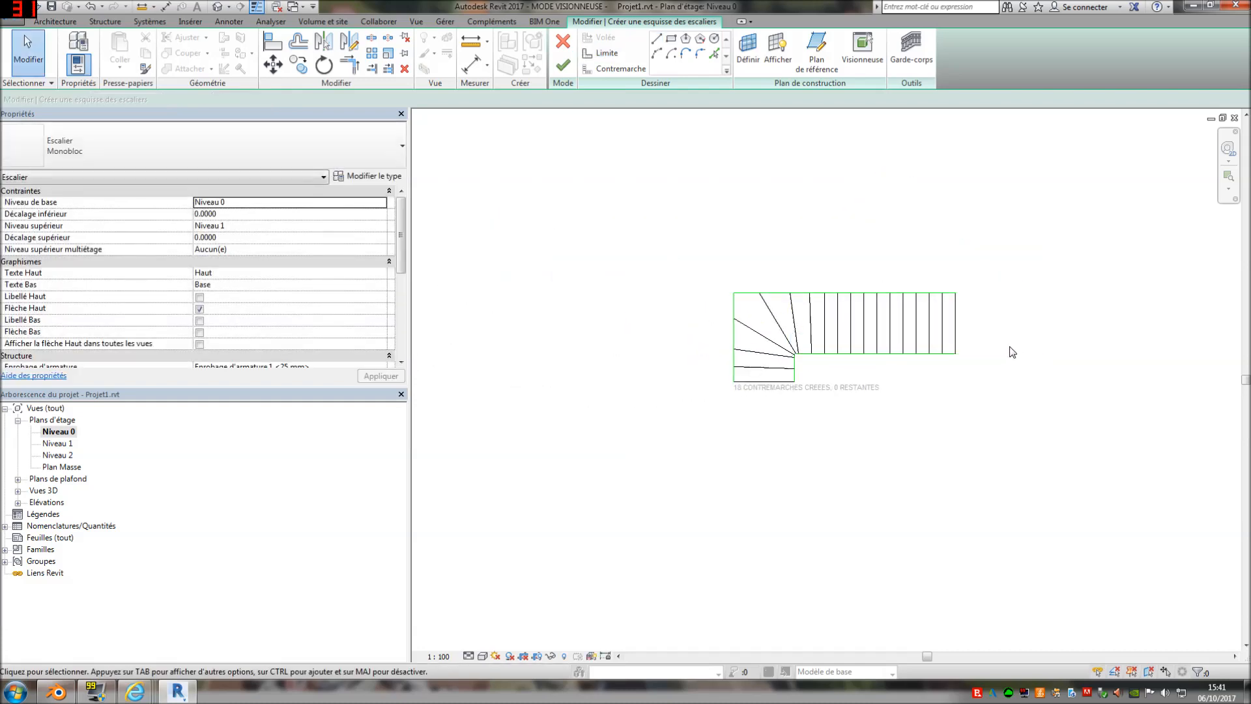
Try to finish the stair sketch and examine the inner corner where the boundary lines meet
{"action": "left_click", "coordinate": [563, 65]}
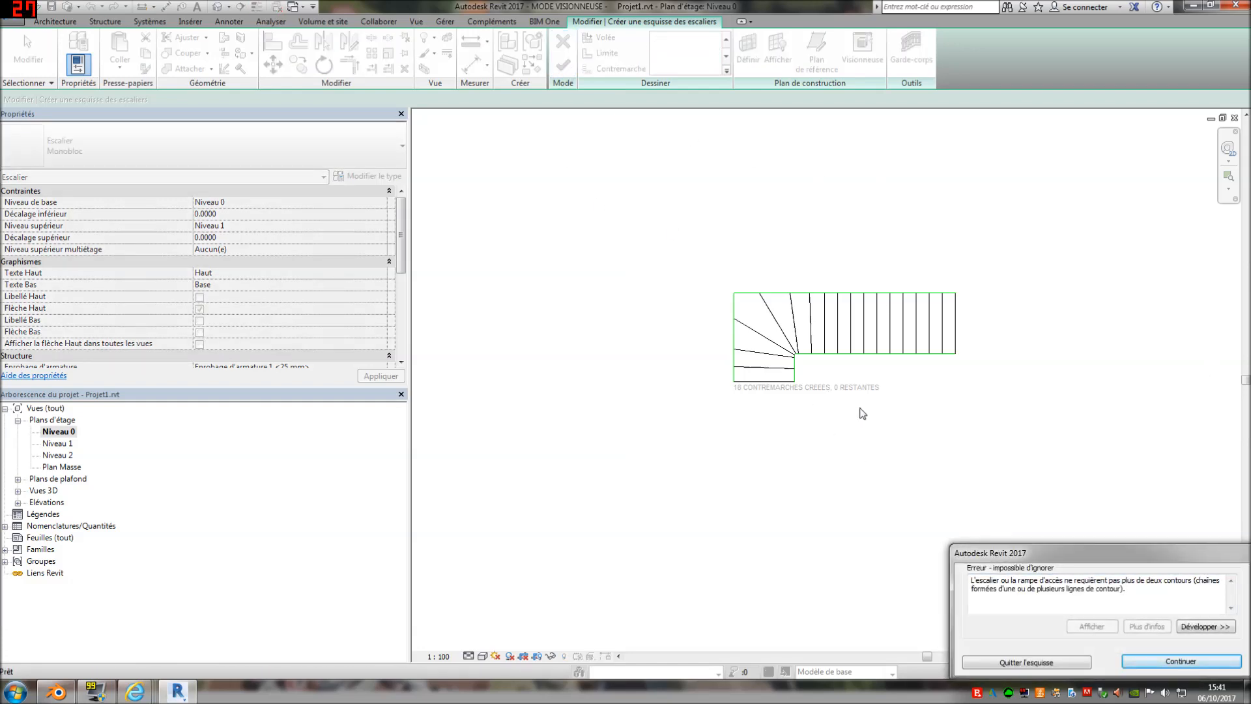
{"action": "left_click", "coordinate": [1189, 664]}
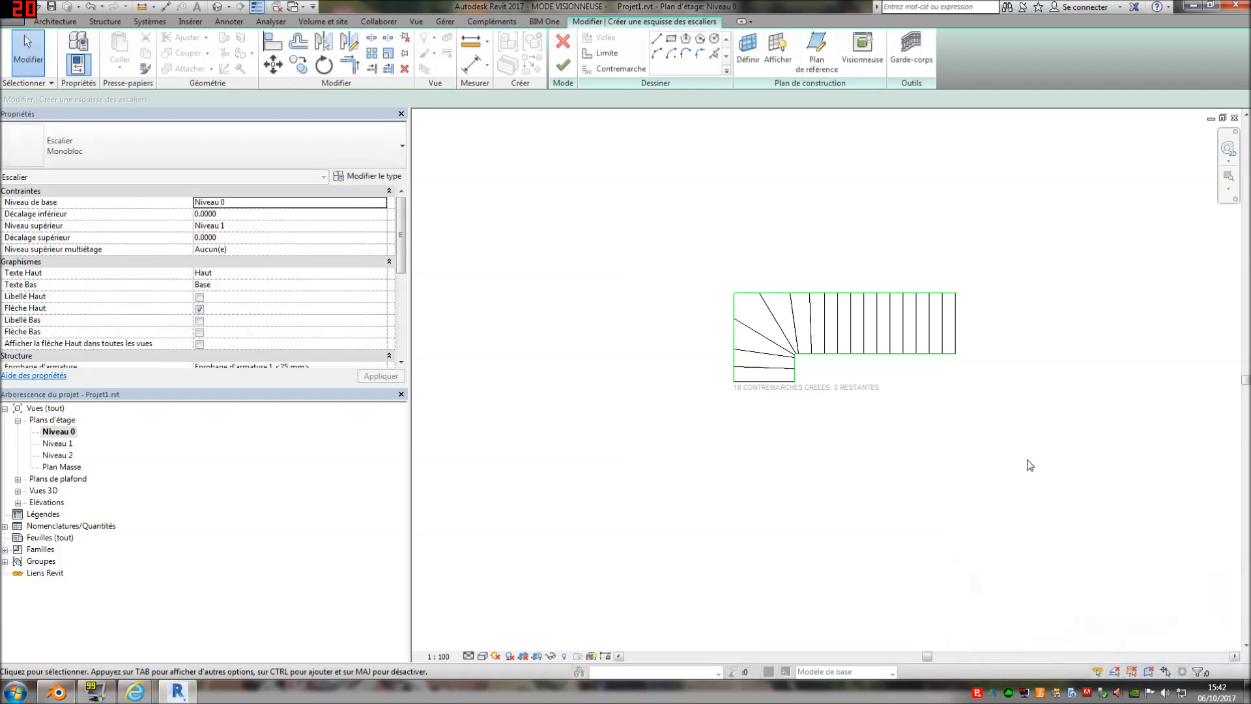
{"action": "scroll", "coordinate": [659, 443], "scroll_direction": "up", "scroll_amount": 8}
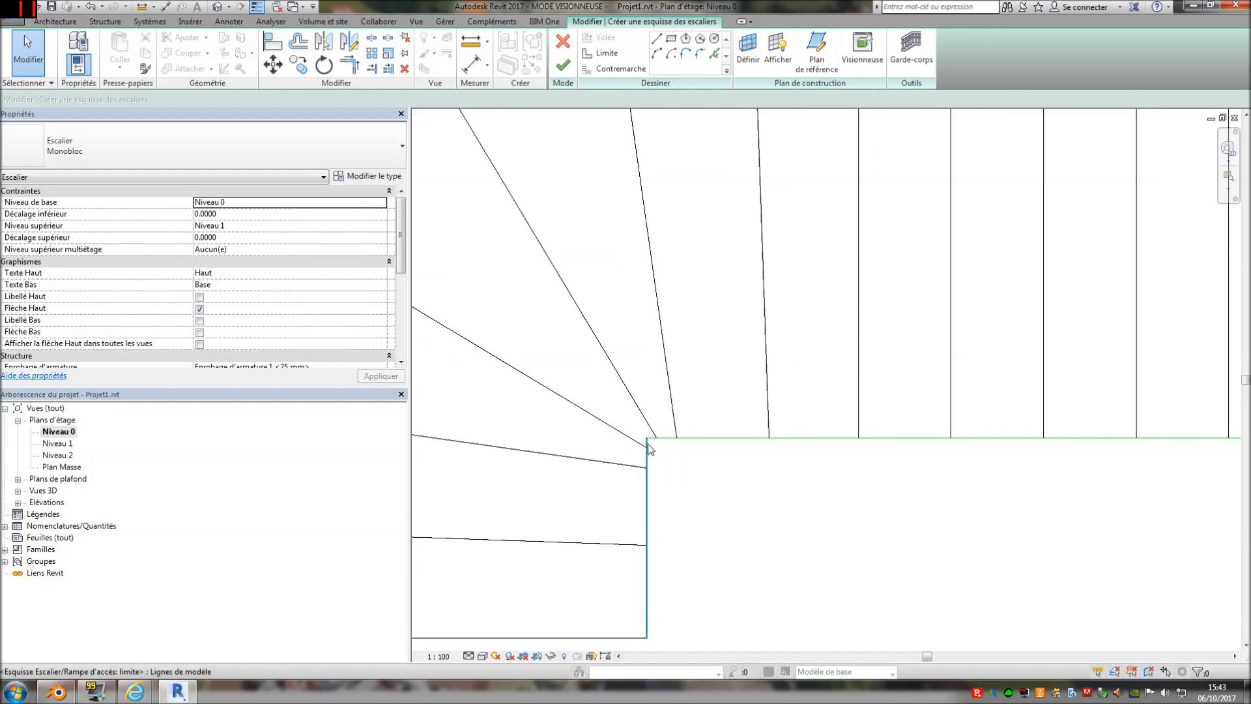
{"action": "scroll", "coordinate": [651, 445], "scroll_direction": "down", "scroll_amount": 6}
Move the whole stair sketch about 2.10 m vertically upward in plan, clear of the detail-line layout
{"action": "mouse_move", "coordinate": [1020, 549]}
{"action": "left_mouse_down"}
{"action": "mouse_move", "coordinate": [701, 350]}
{"action": "mouse_move", "coordinate": [532, 301]}
{"action": "left_mouse_up"}
{"action": "key", "text": "m"}
{"action": "key", "text": "v"}
{"action": "left_click", "coordinate": [623, 302]}
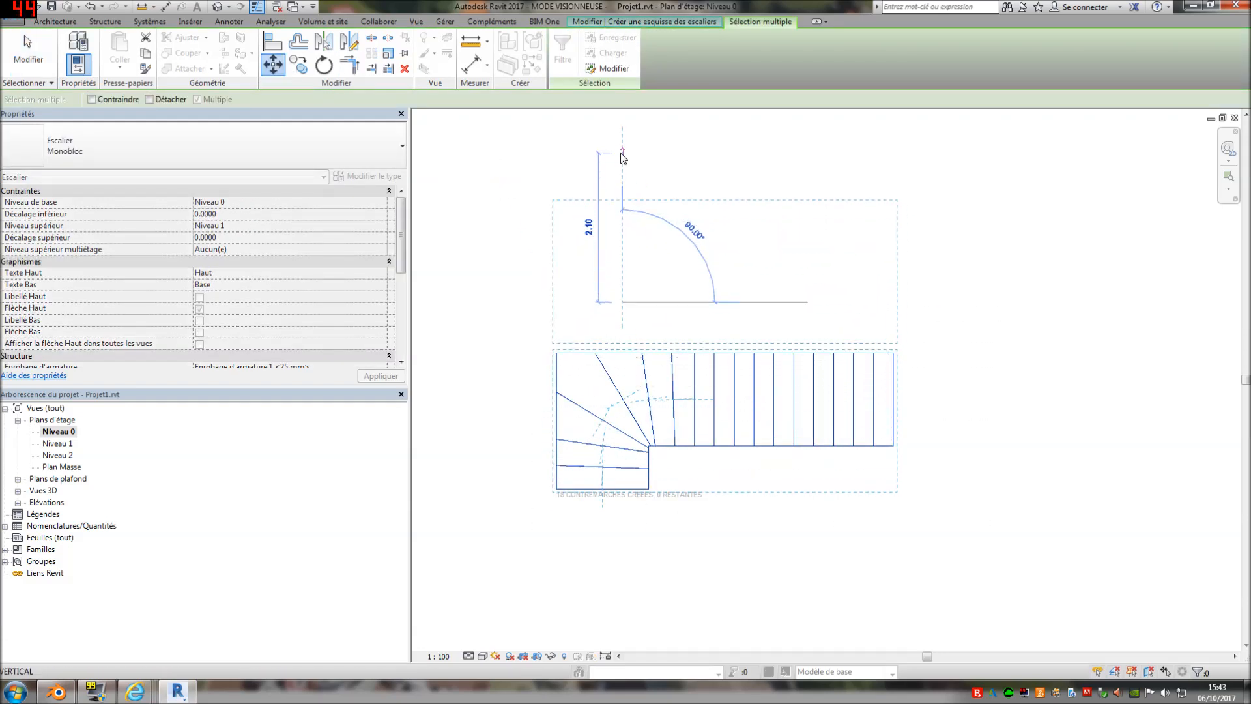
{"action": "left_click", "coordinate": [623, 156]}
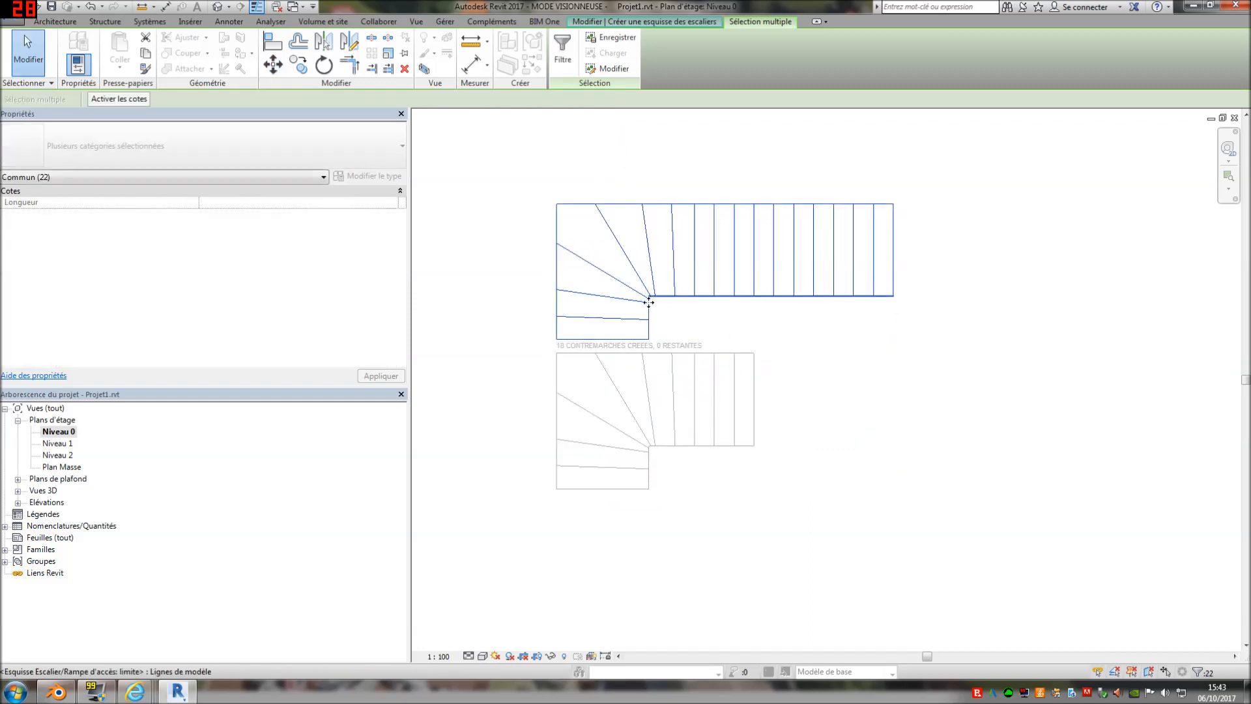
Check the boundary's inner corner, finish the stair sketch and dismiss the railing warning
{"action": "scroll", "coordinate": [650, 300], "scroll_direction": "up", "scroll_amount": 2}
{"action": "left_click", "coordinate": [703, 335]}
{"action": "scroll", "coordinate": [663, 299], "scroll_direction": "up", "scroll_amount": 3}
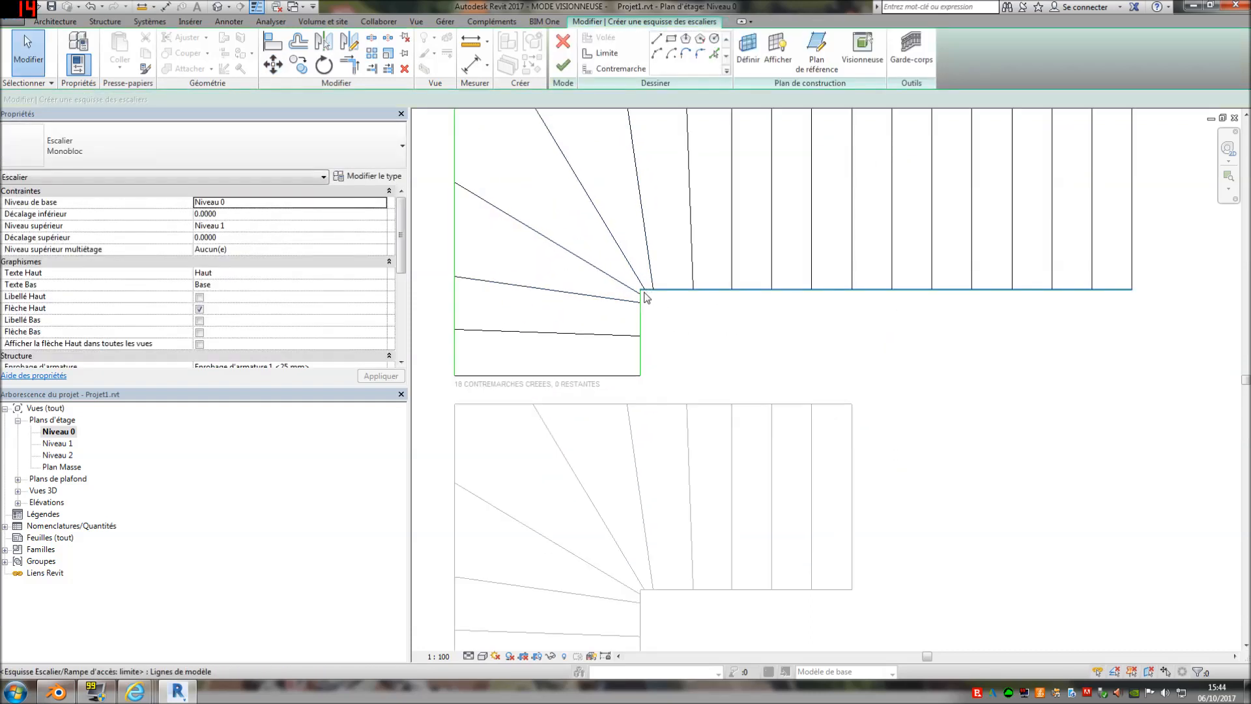
{"action": "scroll", "coordinate": [651, 297], "scroll_direction": "down", "scroll_amount": 4}
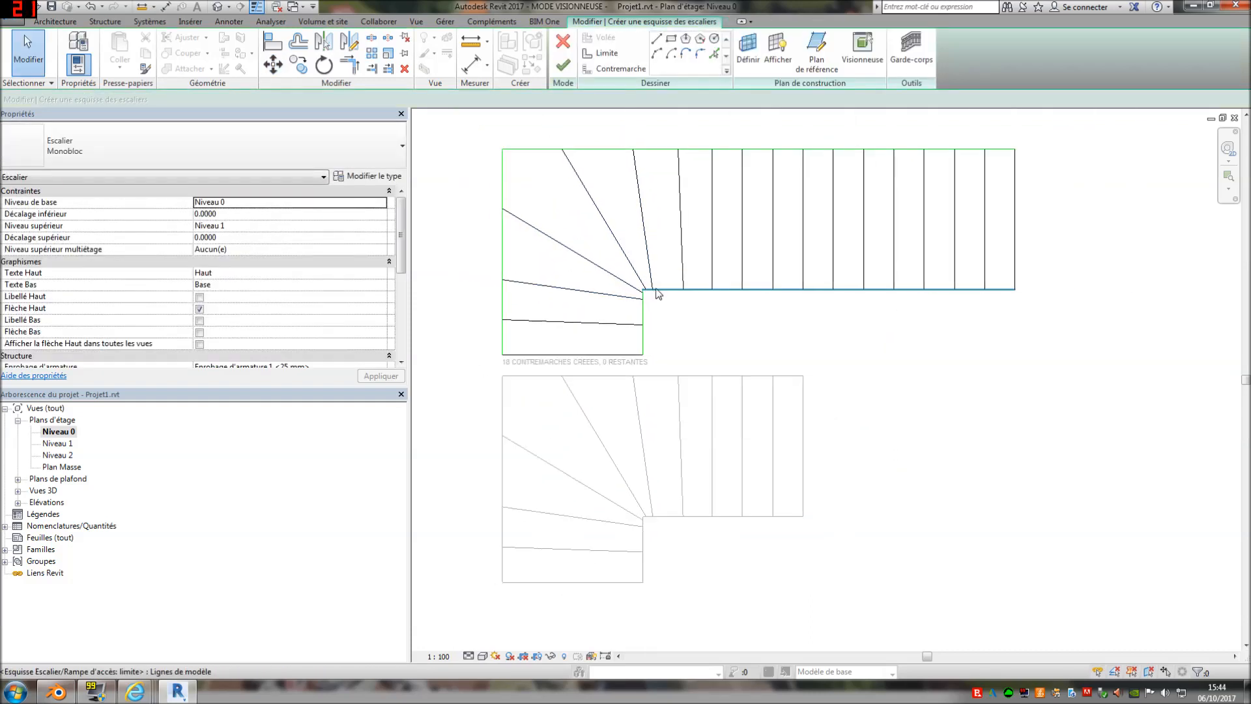
{"action": "left_click", "coordinate": [562, 68]}
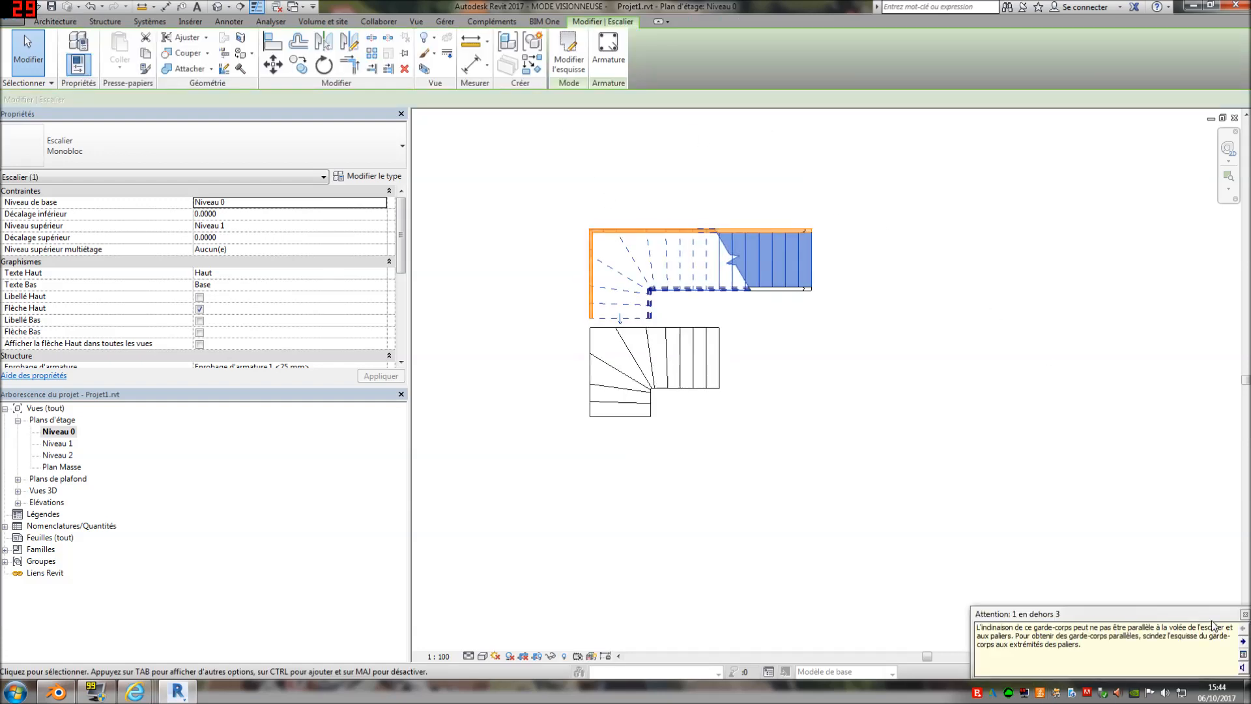
{"action": "left_click", "coordinate": [1244, 613]}
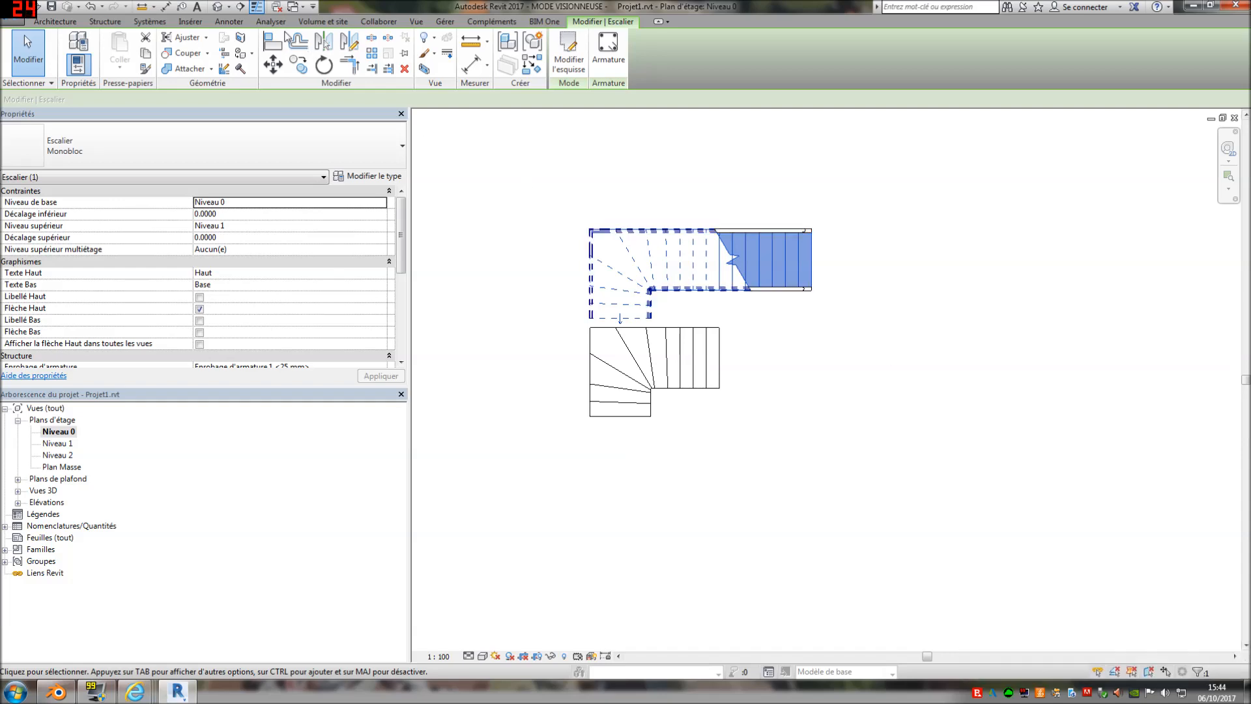
Open the default 3D view and examine the quarter-turn stair and its railings from several angles
{"action": "left_click", "coordinate": [229, 8]}
{"action": "left_click", "coordinate": [260, 29]}
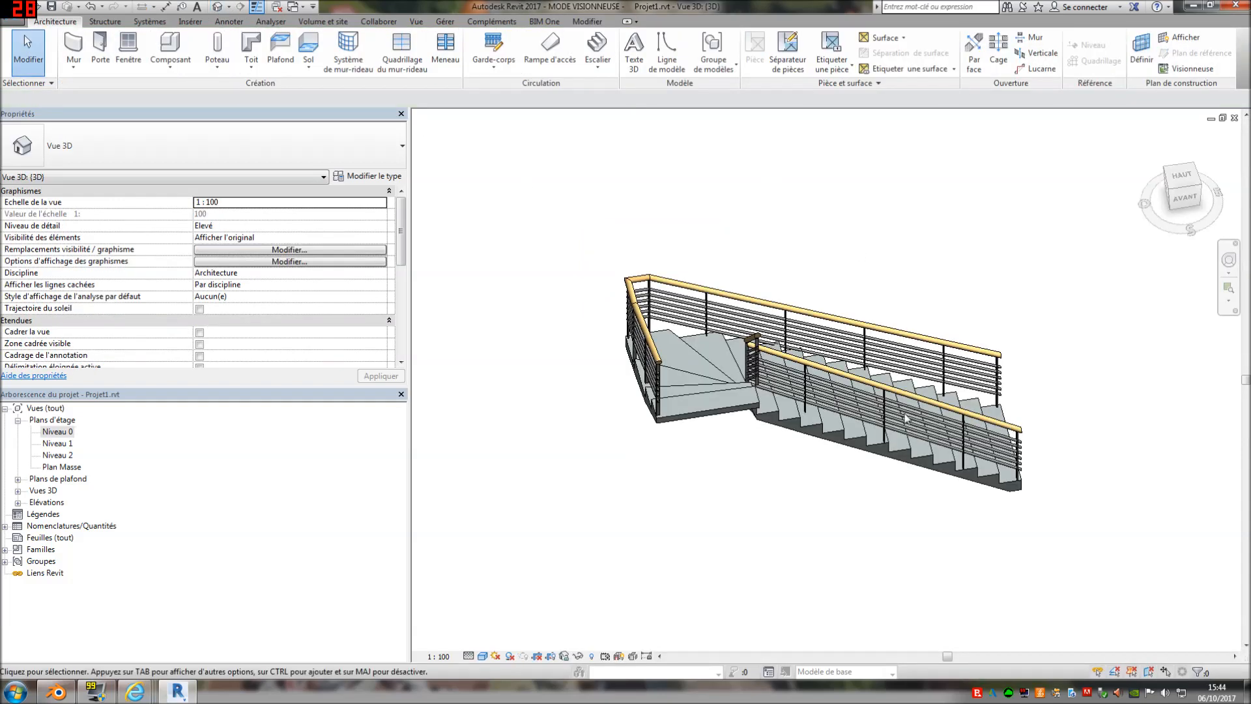
{"action": "middle_click_drag", "start_coordinate": [818, 550], "coordinate": [1147, 469], "text": "shift"}
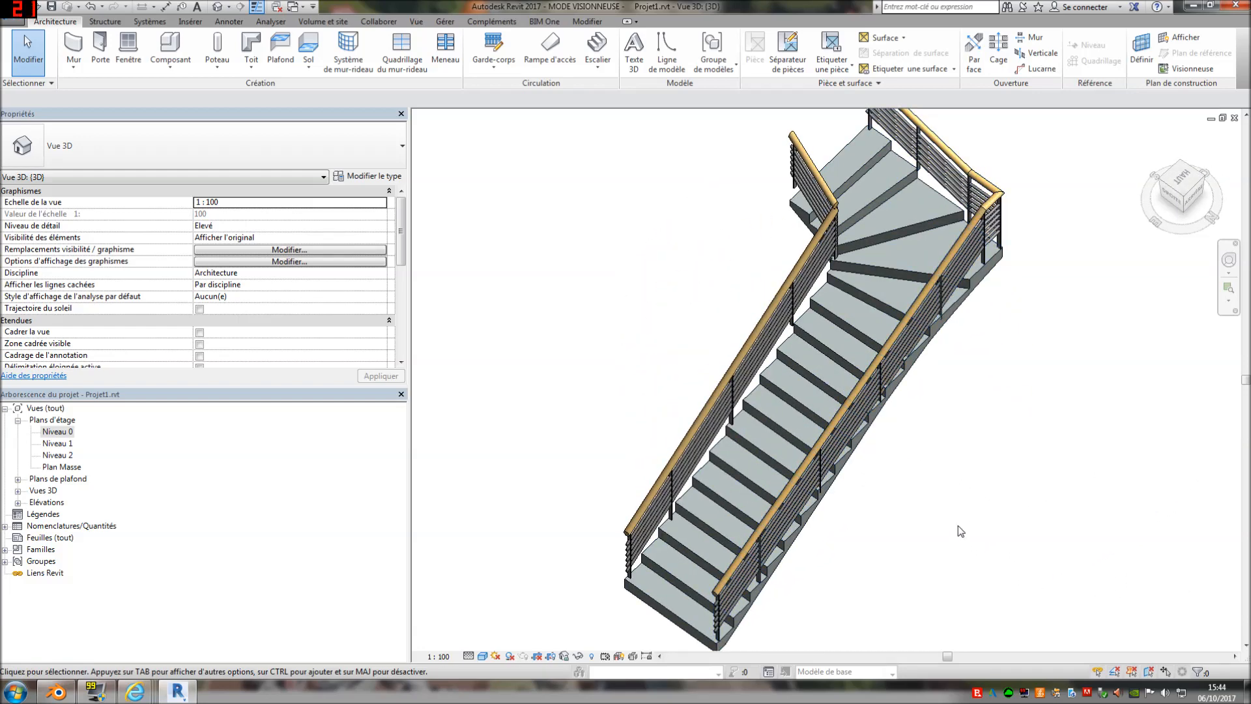
{"action": "middle_click_drag", "start_coordinate": [948, 540], "coordinate": [798, 428], "text": "shift"}
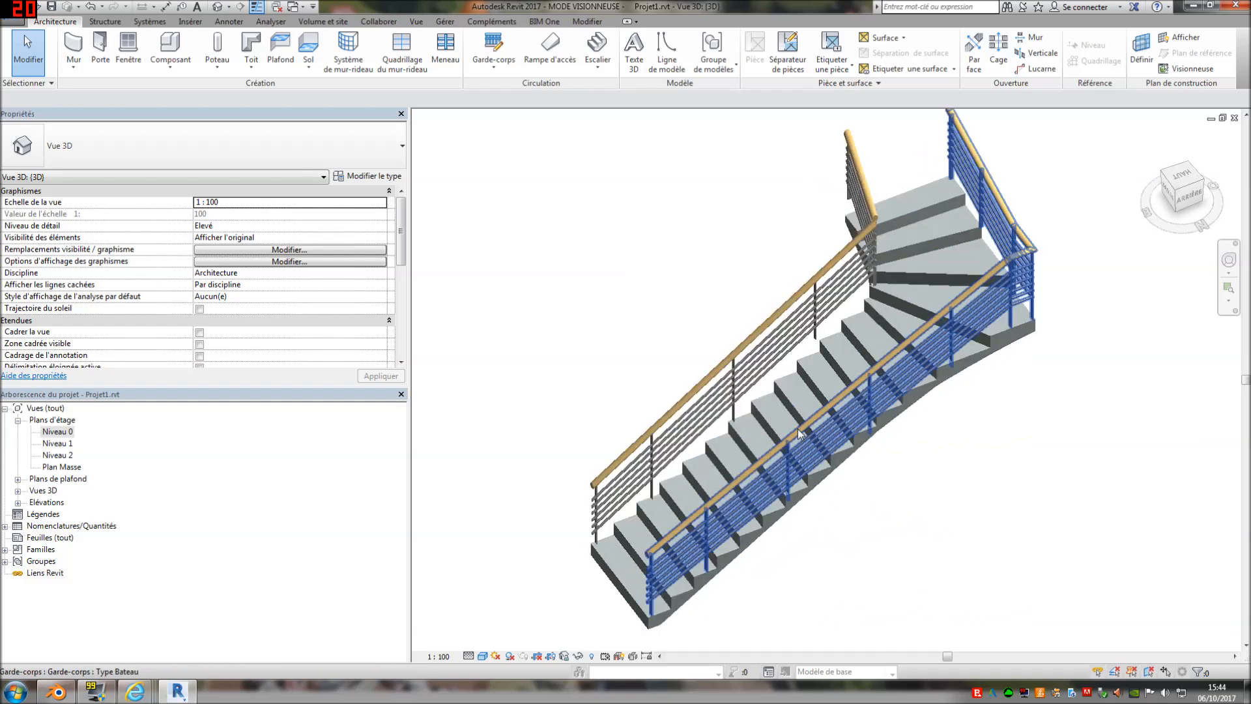
Open the outer railing's type properties and review the types available for the top rail
{"action": "left_click", "coordinate": [798, 429]}
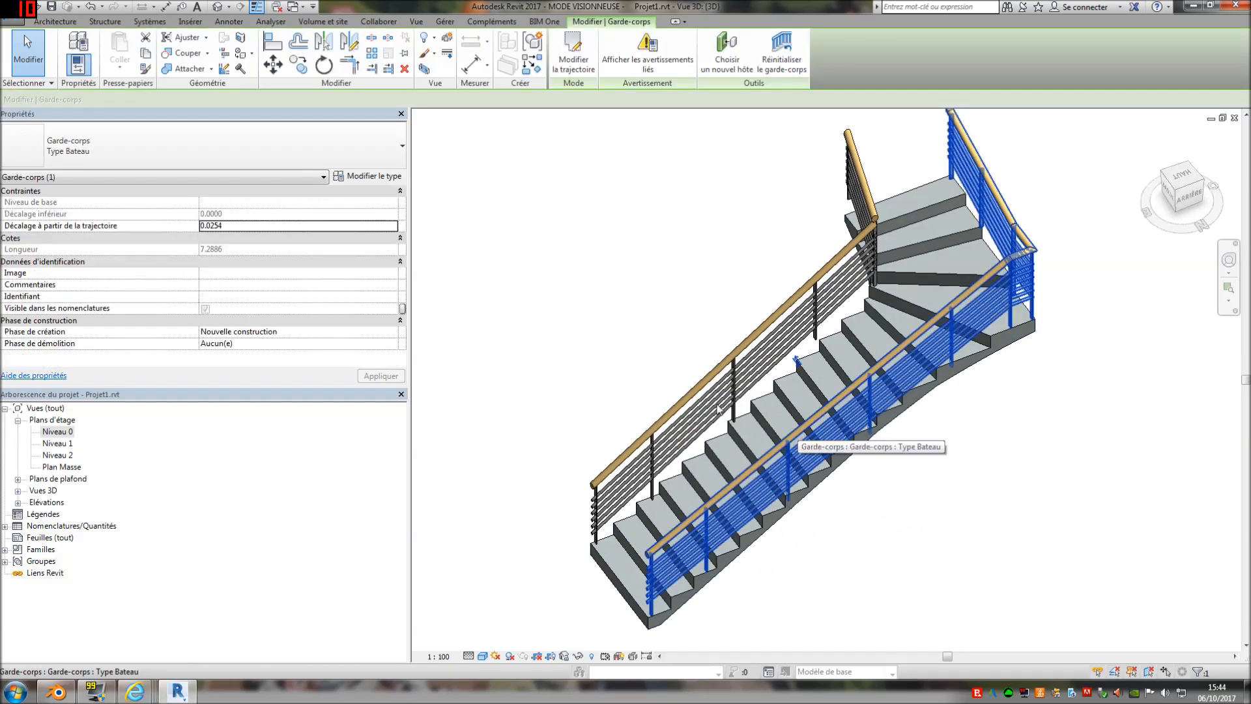
{"action": "left_click", "coordinate": [387, 178]}
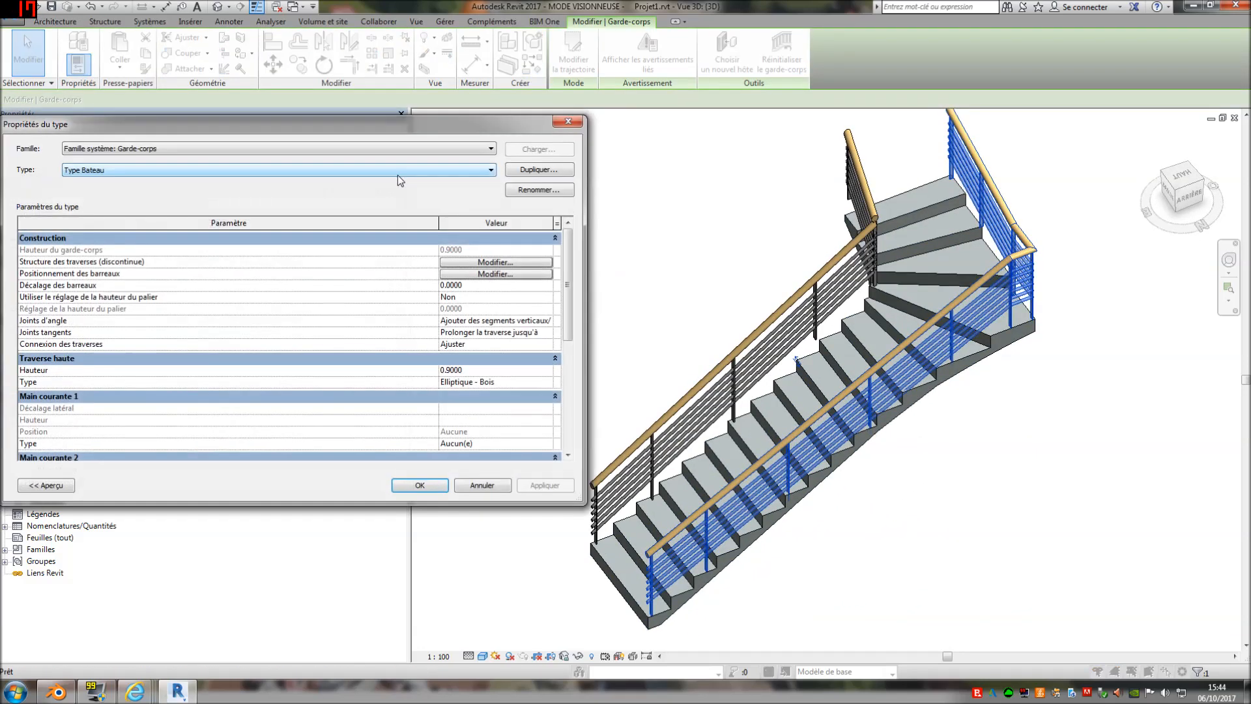
{"action": "left_click_drag", "start_coordinate": [584, 259], "coordinate": [748, 272]}
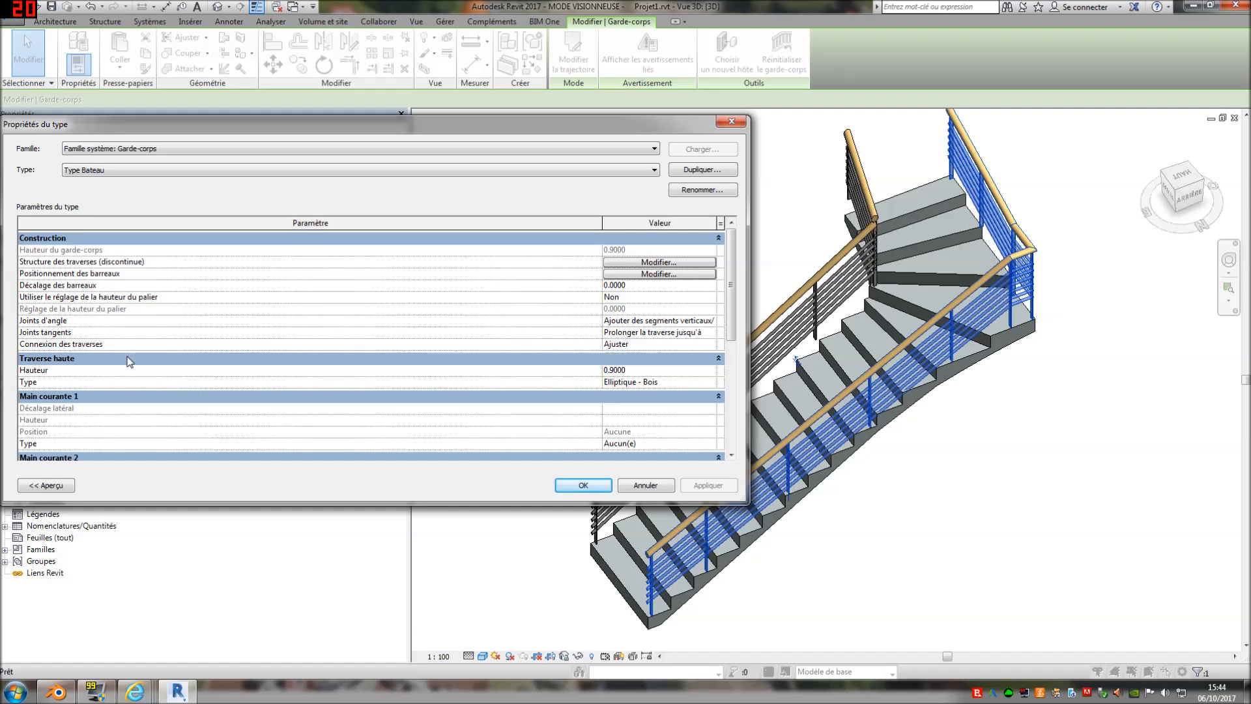
{"action": "left_click", "coordinate": [710, 385]}
{"action": "left_click", "coordinate": [710, 382]}
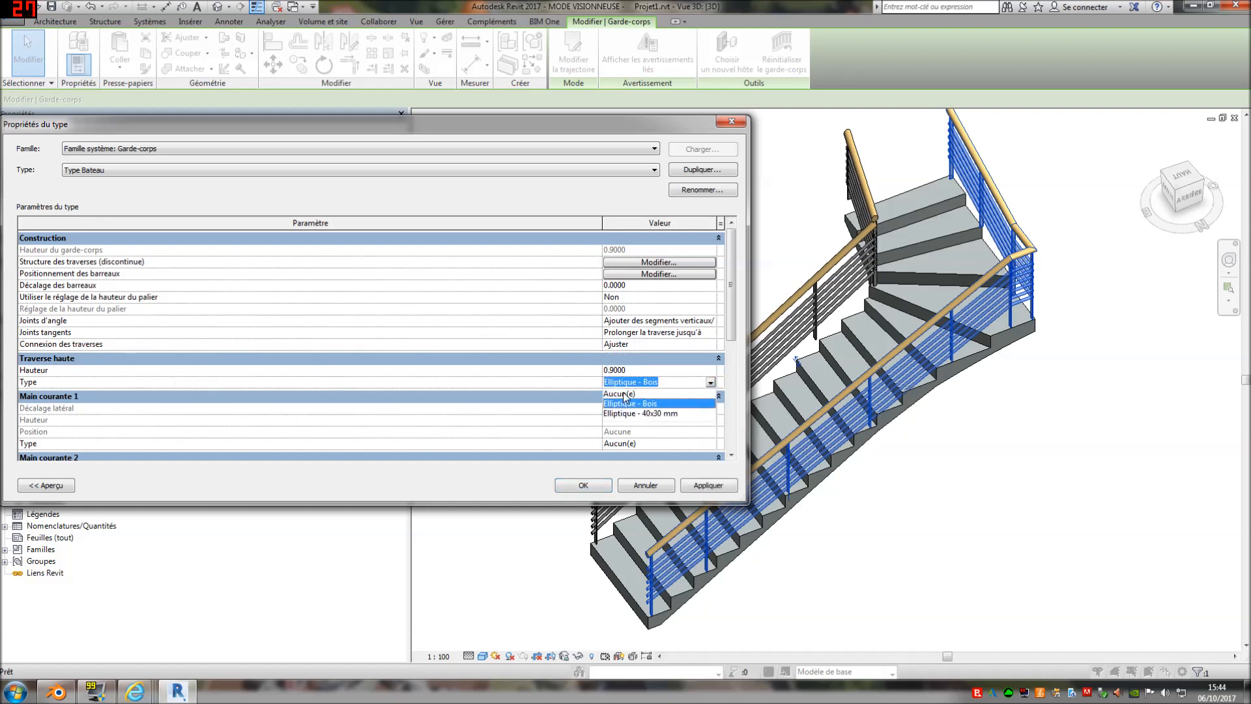
{"action": "left_click", "coordinate": [505, 382]}
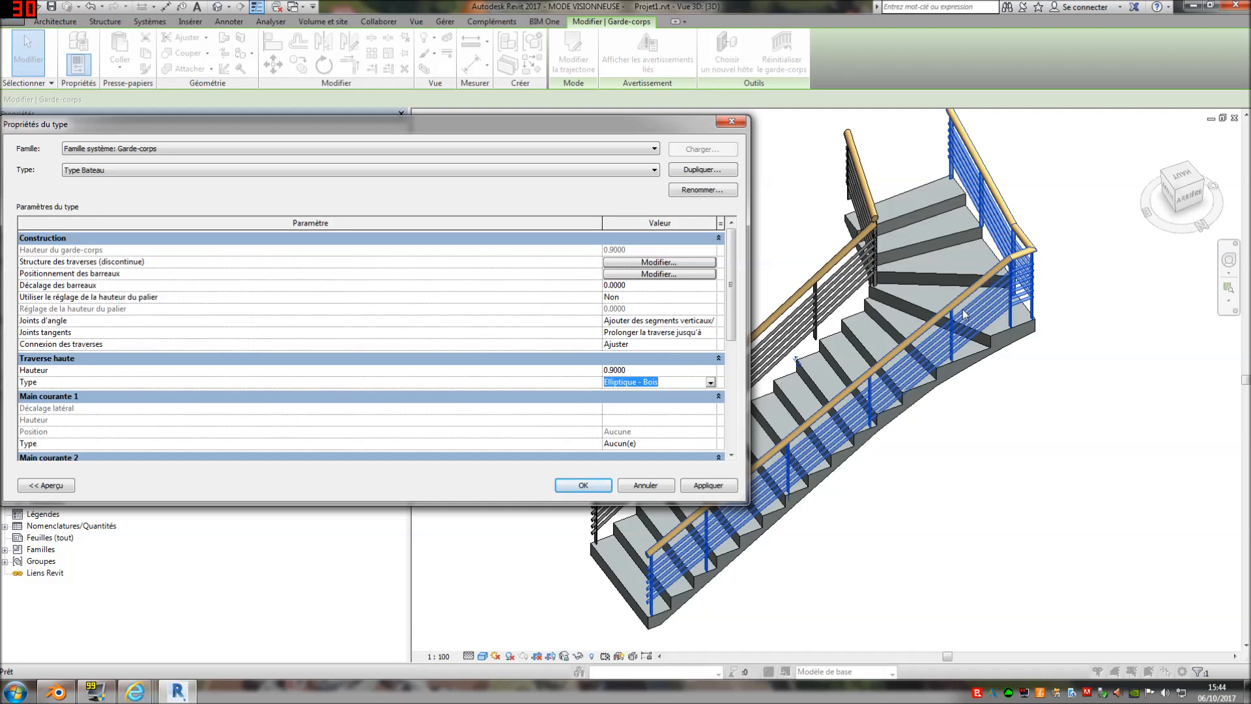
Delete rail 04 from the Type Bateau railing's non-continuous rail structure and apply the change to the model
{"action": "left_click", "coordinate": [645, 262]}
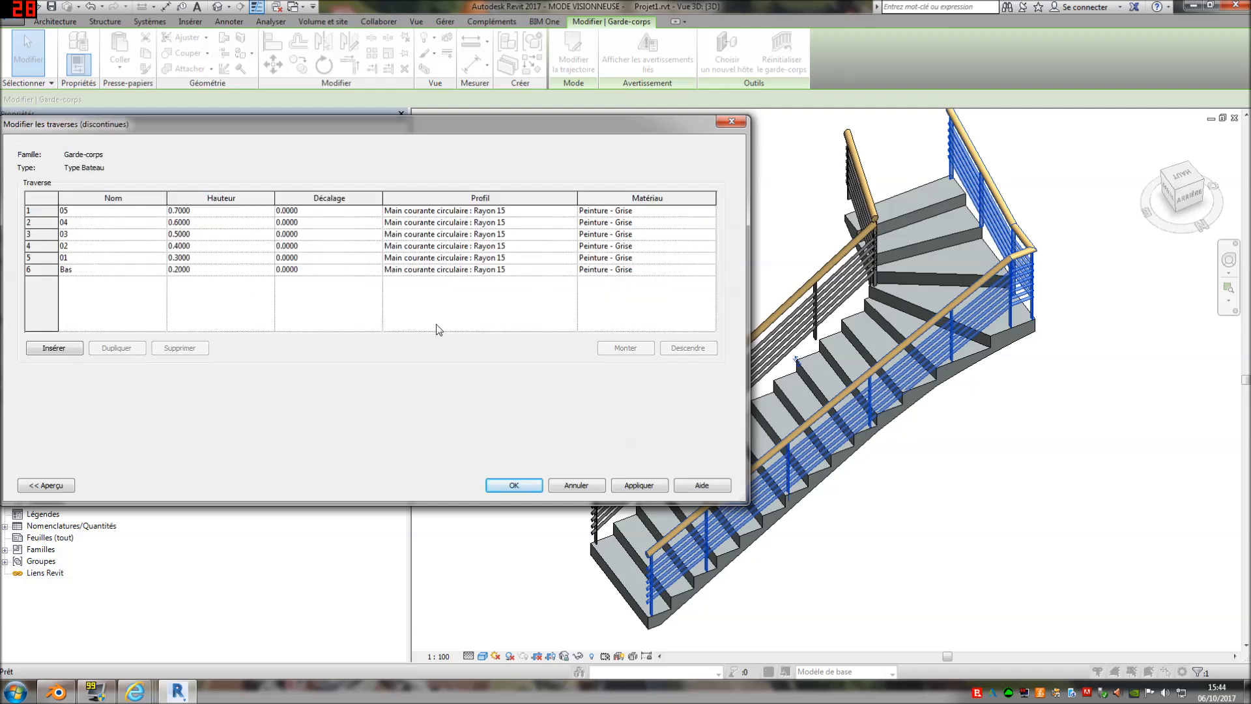
{"action": "left_click", "coordinate": [29, 222]}
{"action": "left_click", "coordinate": [180, 347]}
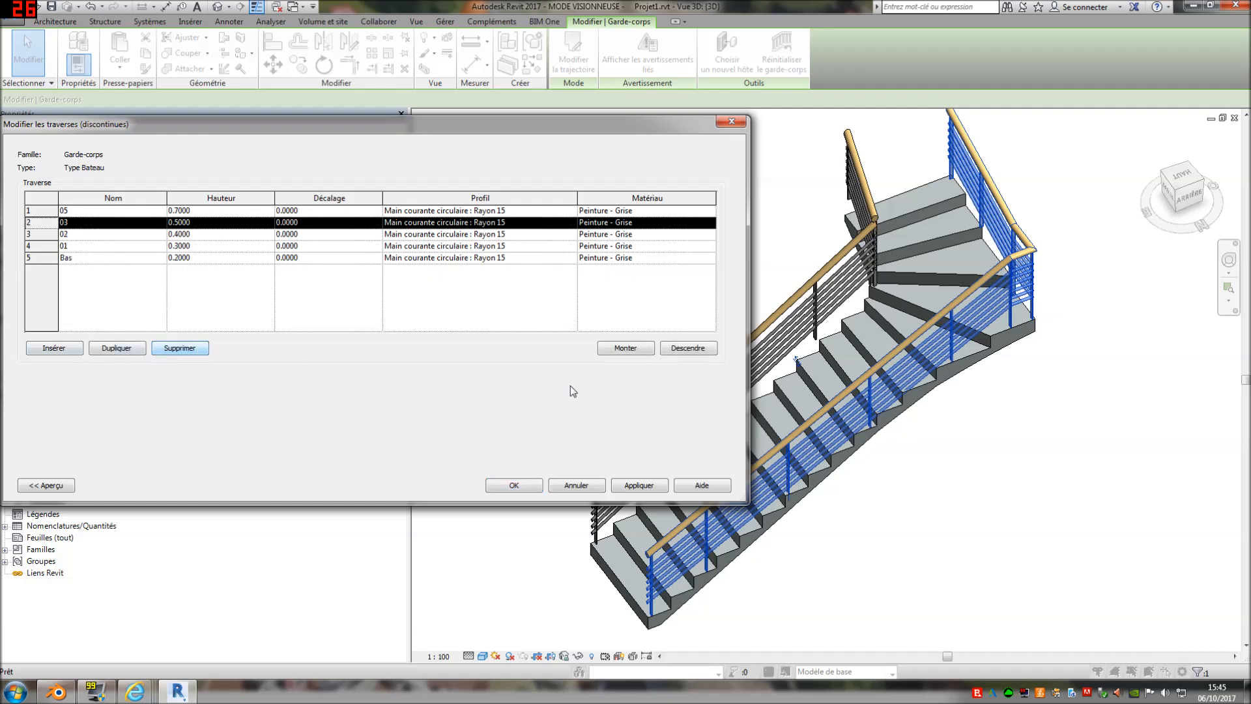
{"action": "left_click", "coordinate": [648, 490]}
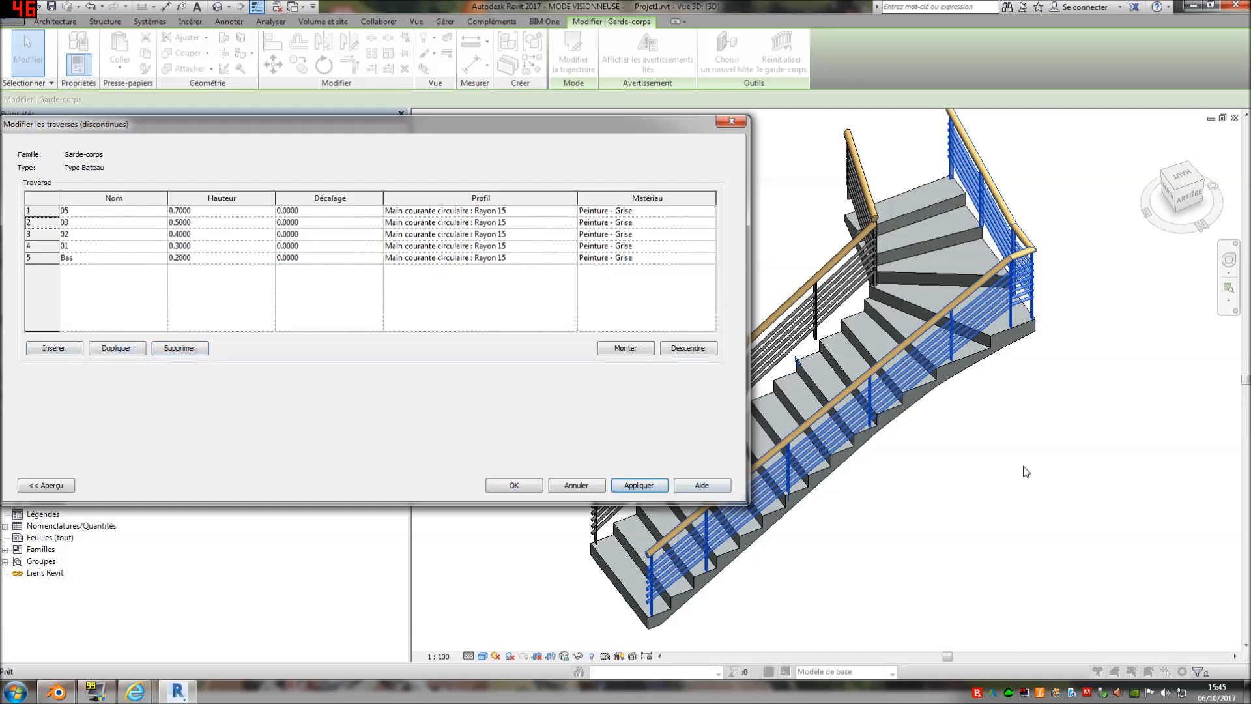
{"action": "left_click", "coordinate": [514, 488]}
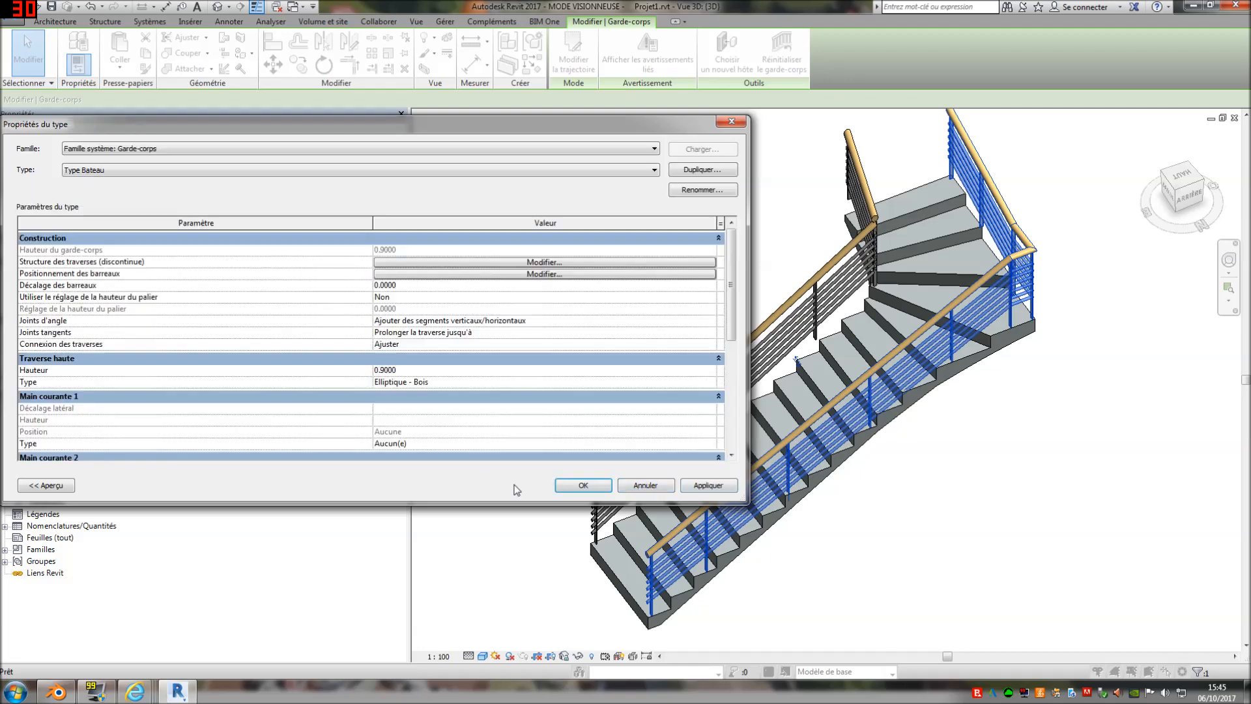
{"action": "left_click", "coordinate": [581, 485]}
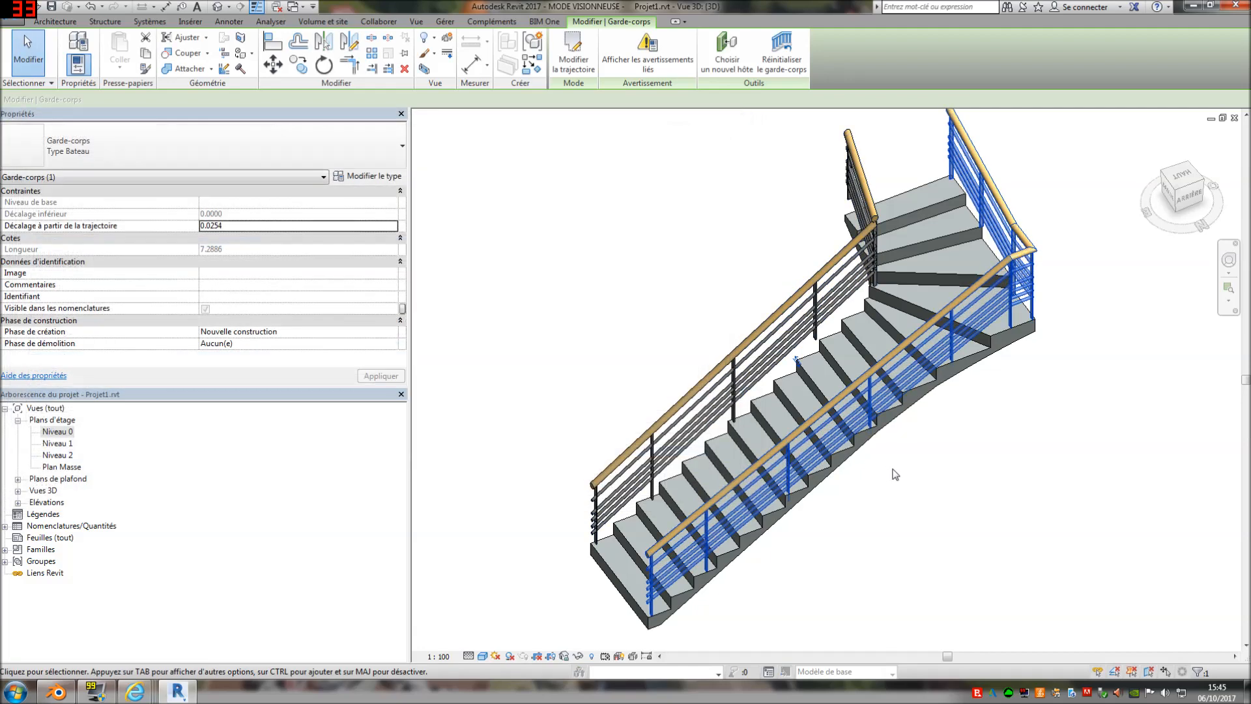
Reopen the Type Bateau railing's non-continuous rail structure and delete rail 01
{"action": "left_click", "coordinate": [376, 178]}
{"action": "left_click", "coordinate": [660, 262]}
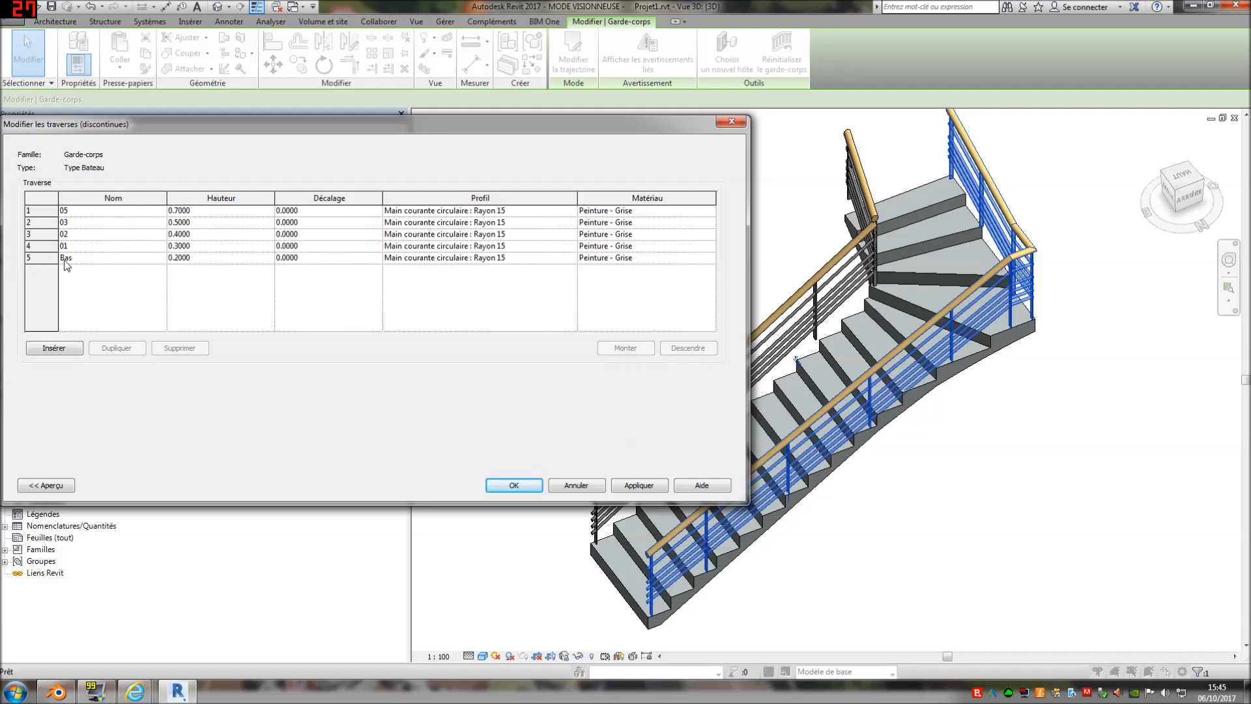
{"action": "left_click", "coordinate": [211, 259]}
{"action": "left_click", "coordinate": [29, 246]}
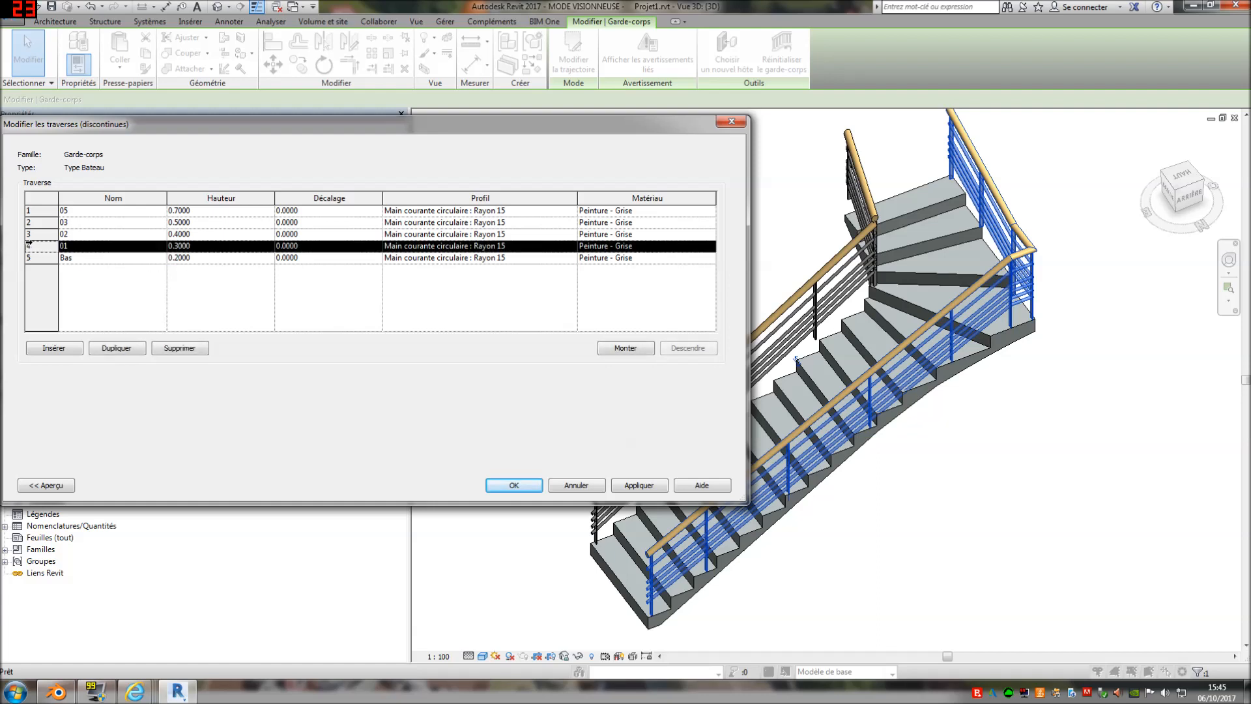
{"action": "left_click", "coordinate": [166, 350]}
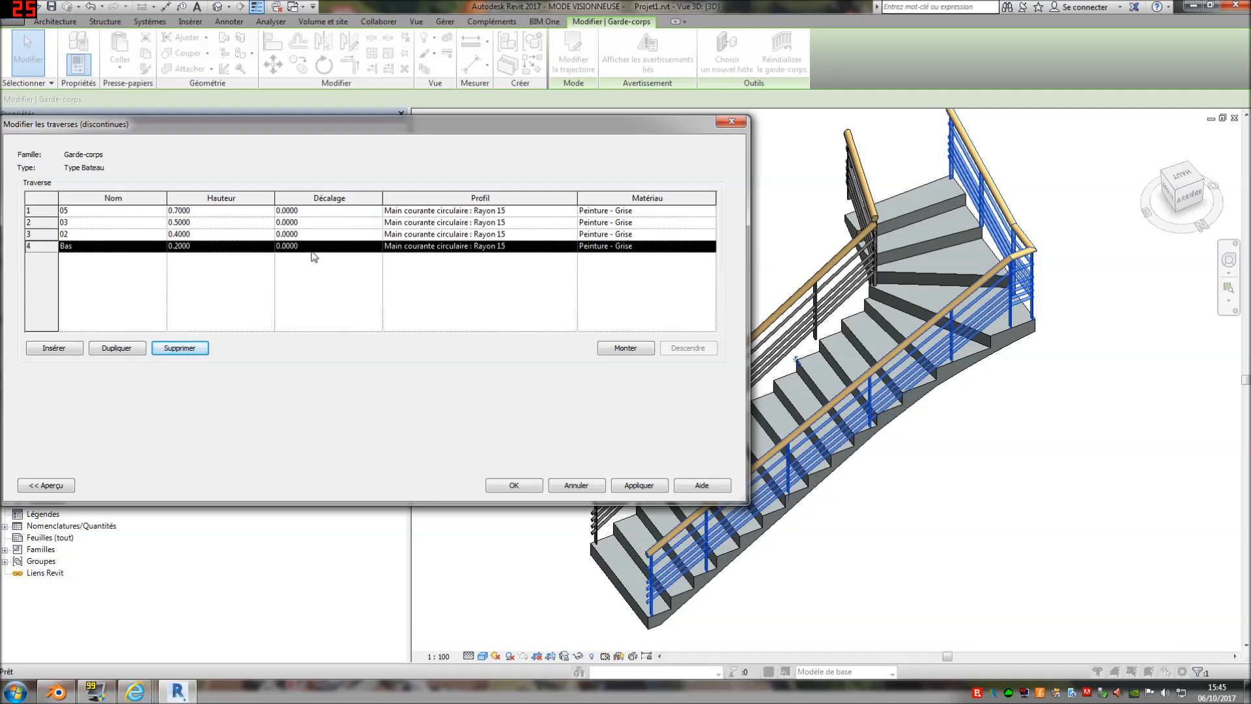
Delete rail 02 from the Type Bateau railing's non-continuous rail structure
{"action": "left_click", "coordinate": [203, 249]}
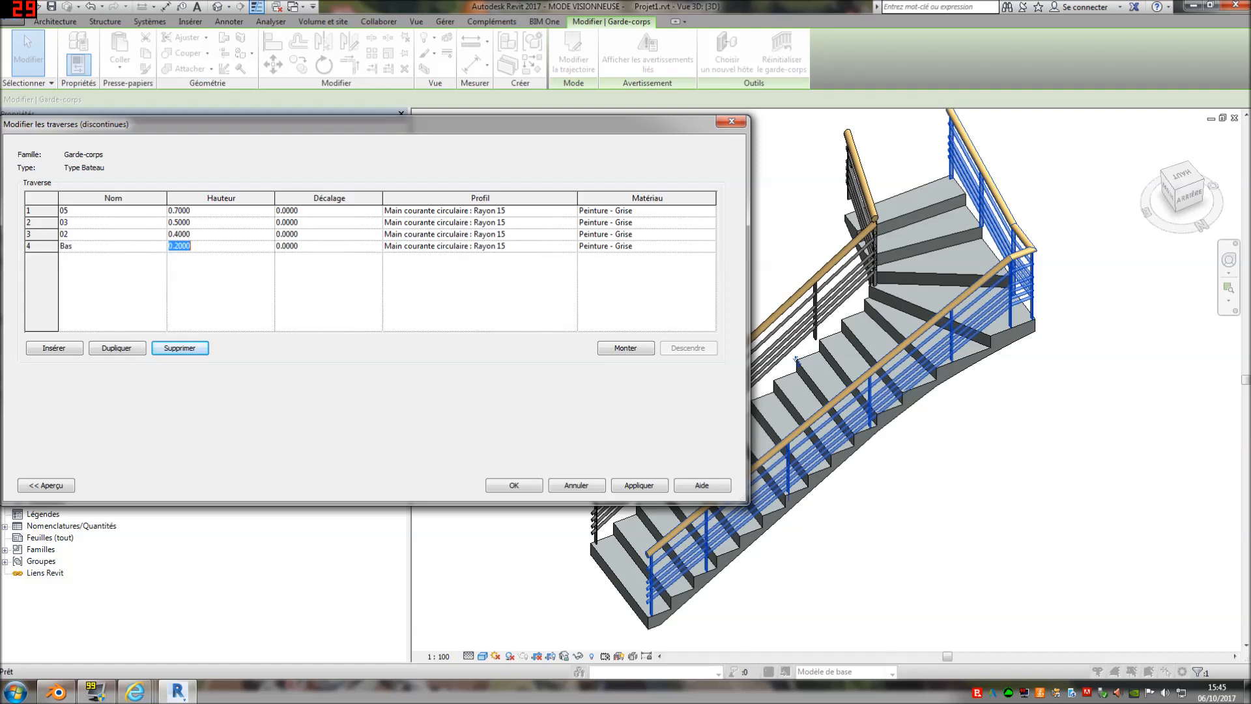
{"action": "left_click", "coordinate": [55, 236]}
{"action": "left_click", "coordinate": [187, 349]}
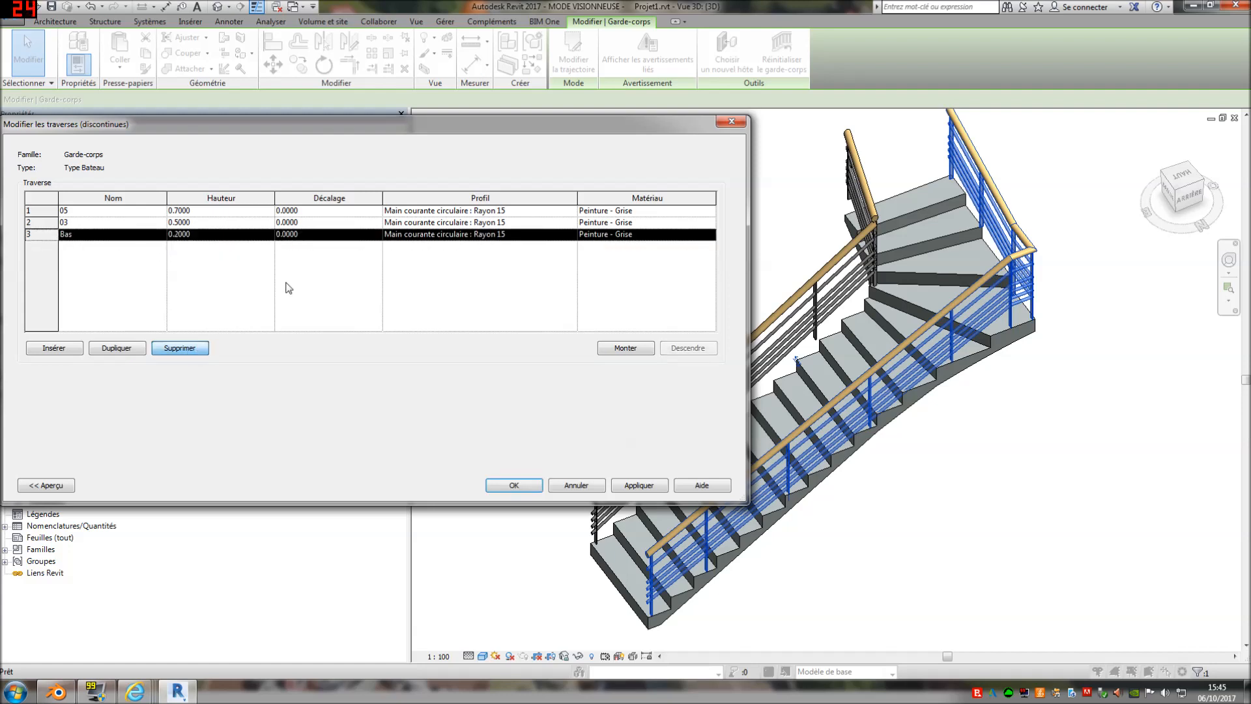
Set the height of the Bas rail to 0.4 and apply the rail structure changes to the Type Bateau railing
{"action": "left_click", "coordinate": [308, 236]}
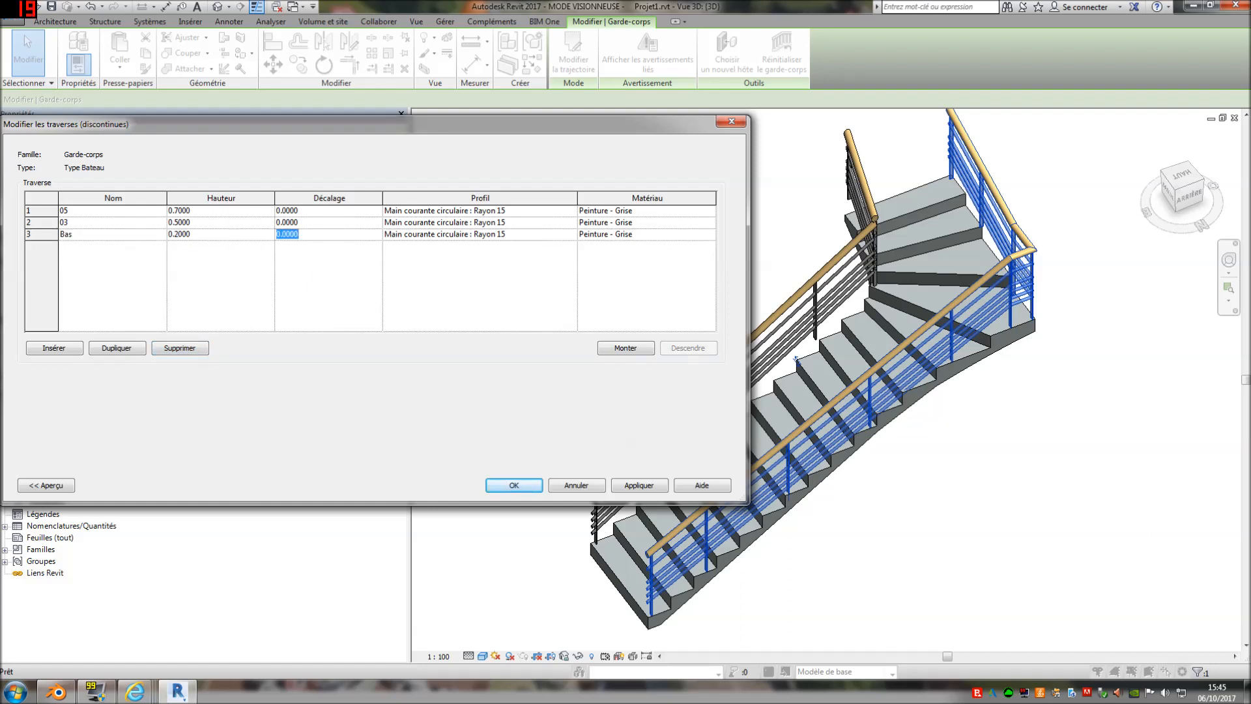
{"action": "left_click", "coordinate": [234, 226]}
{"action": "left_click", "coordinate": [234, 235]}
{"action": "type", "text": "0.4"}
{"action": "left_click", "coordinate": [648, 484]}
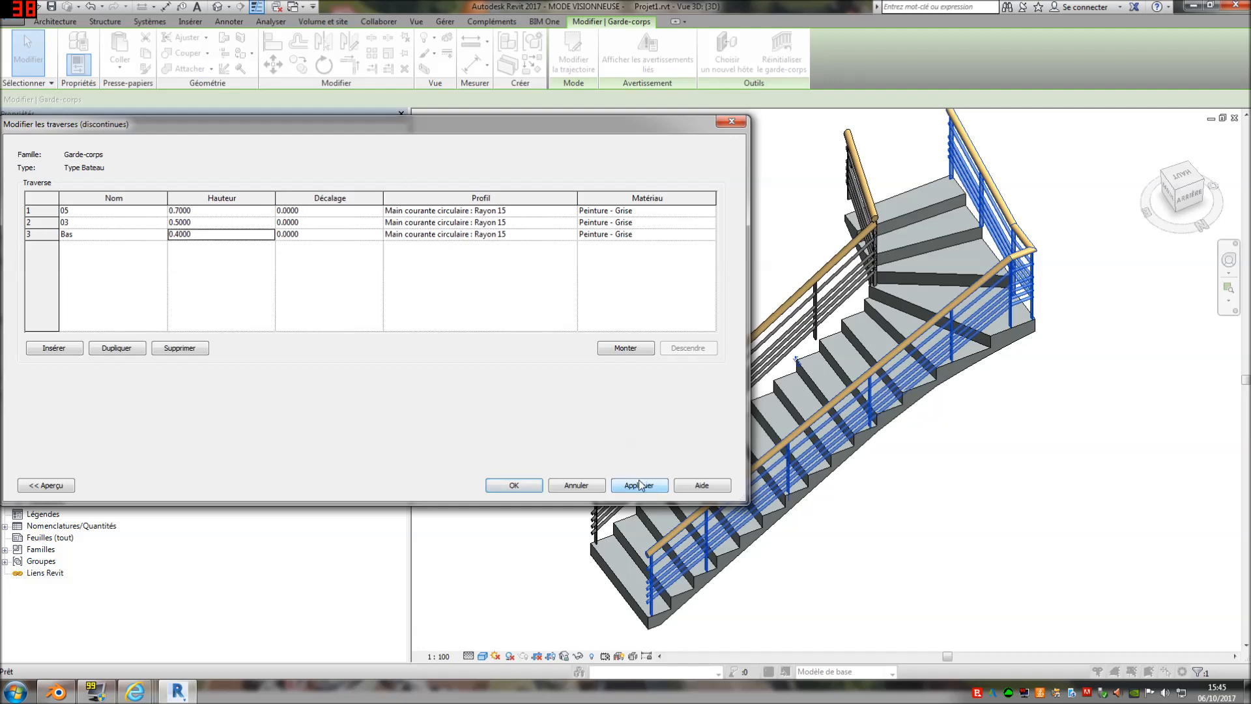
{"action": "left_click", "coordinate": [522, 485]}
{"action": "left_click", "coordinate": [582, 486]}
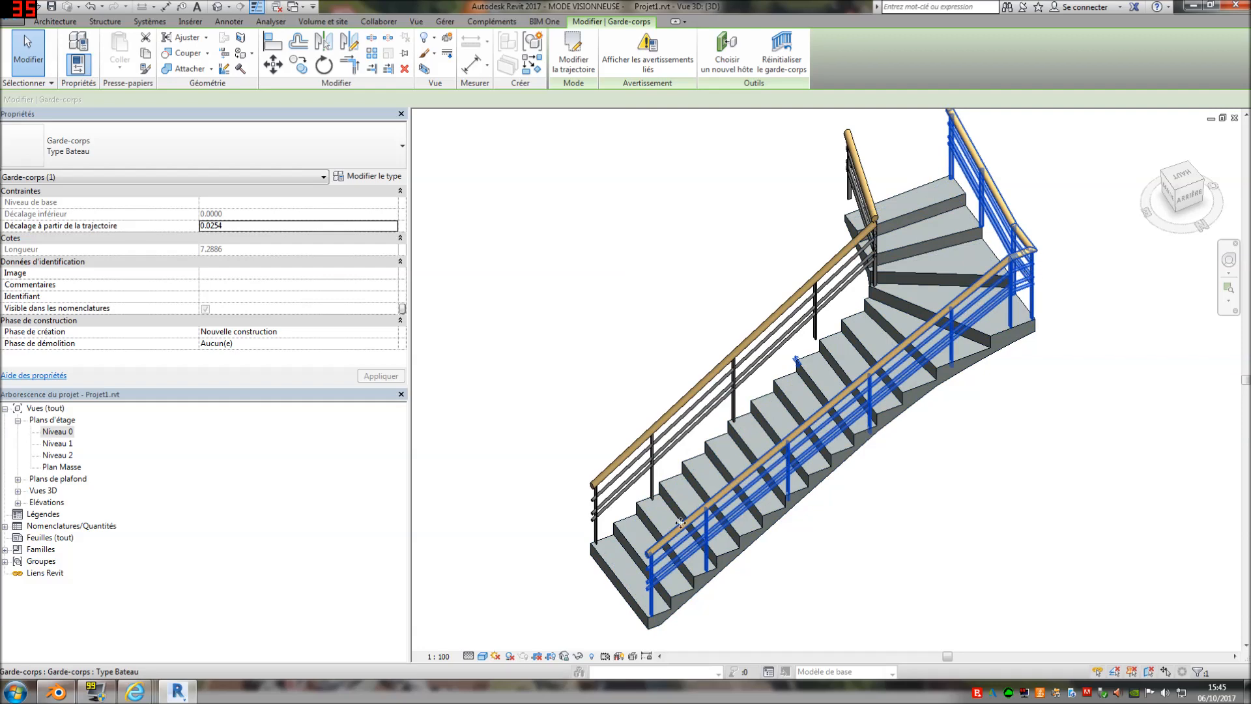
Review the baluster families available for the main pattern in the Type Bateau railing's baluster placement, then close the settings and deselect the railing
{"action": "left_click", "coordinate": [368, 177]}
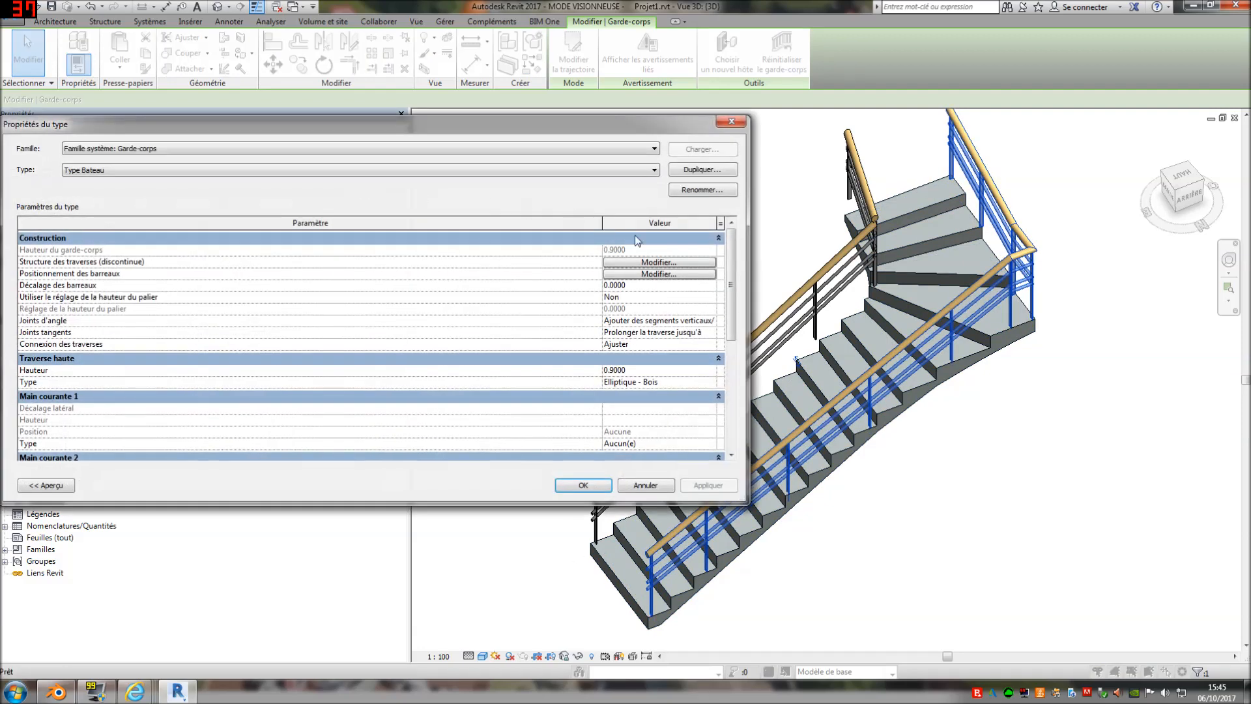
{"action": "left_click", "coordinate": [659, 274]}
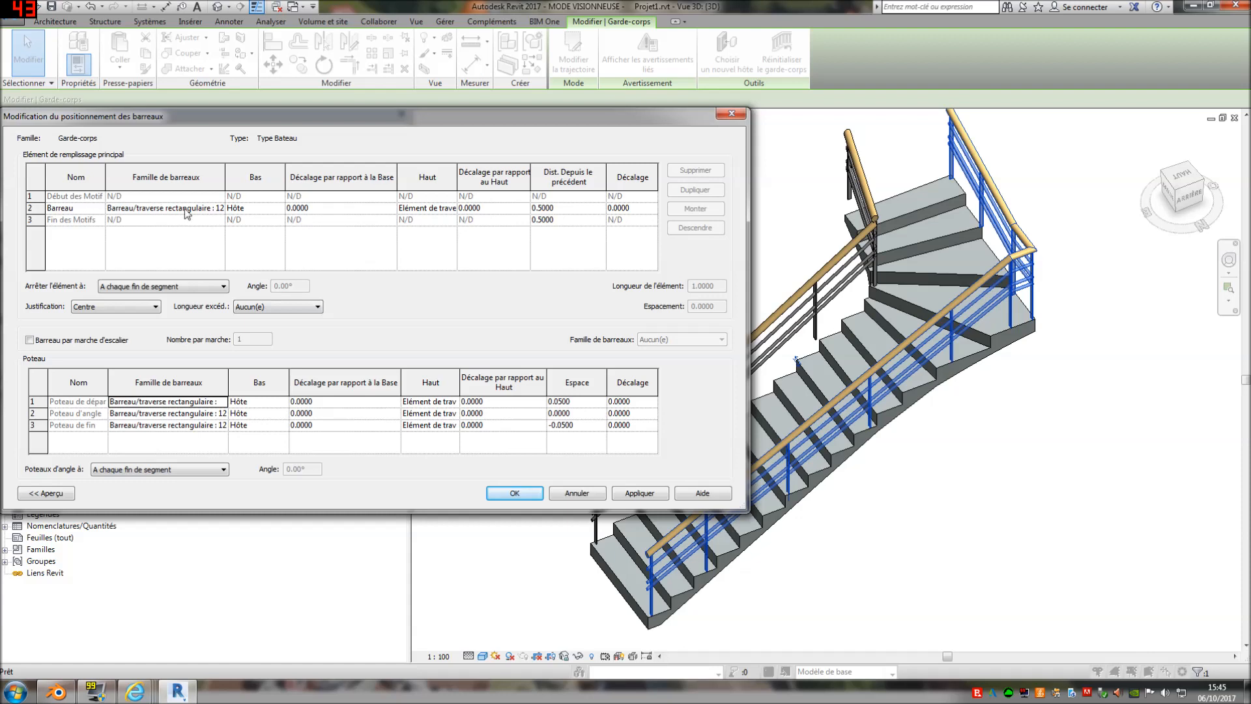
{"action": "left_click", "coordinate": [220, 210]}
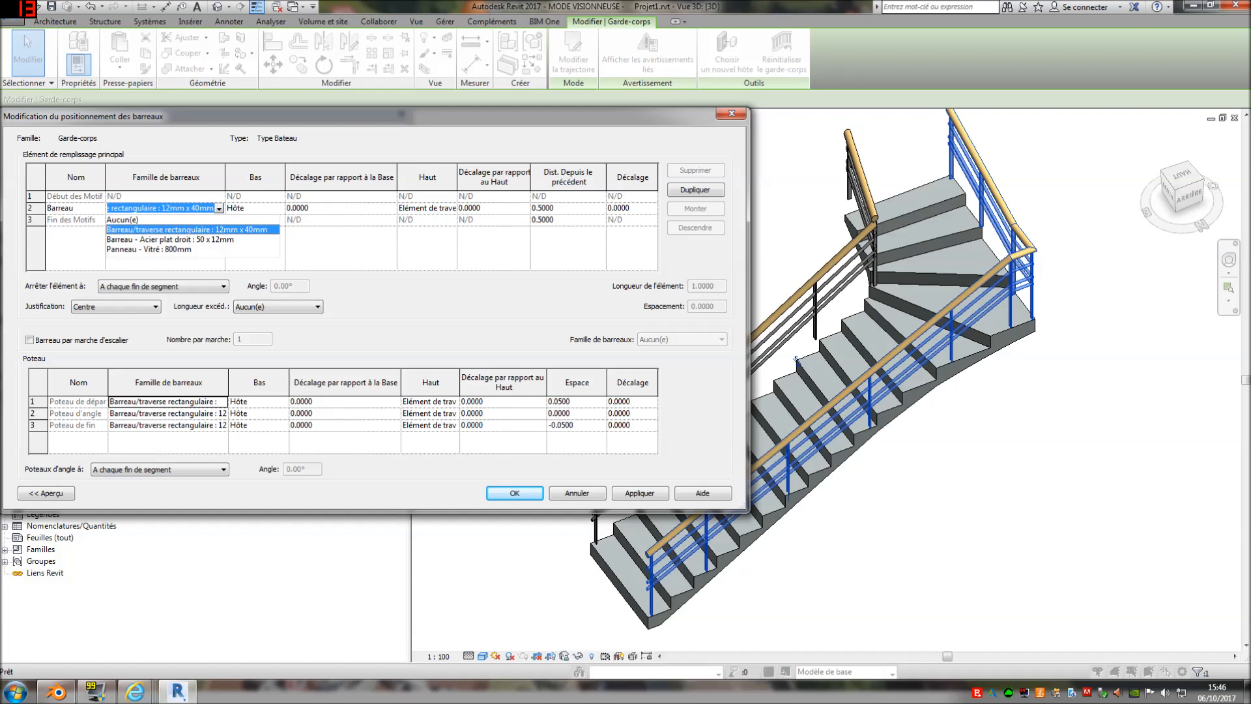
{"action": "key", "text": "Escape"}
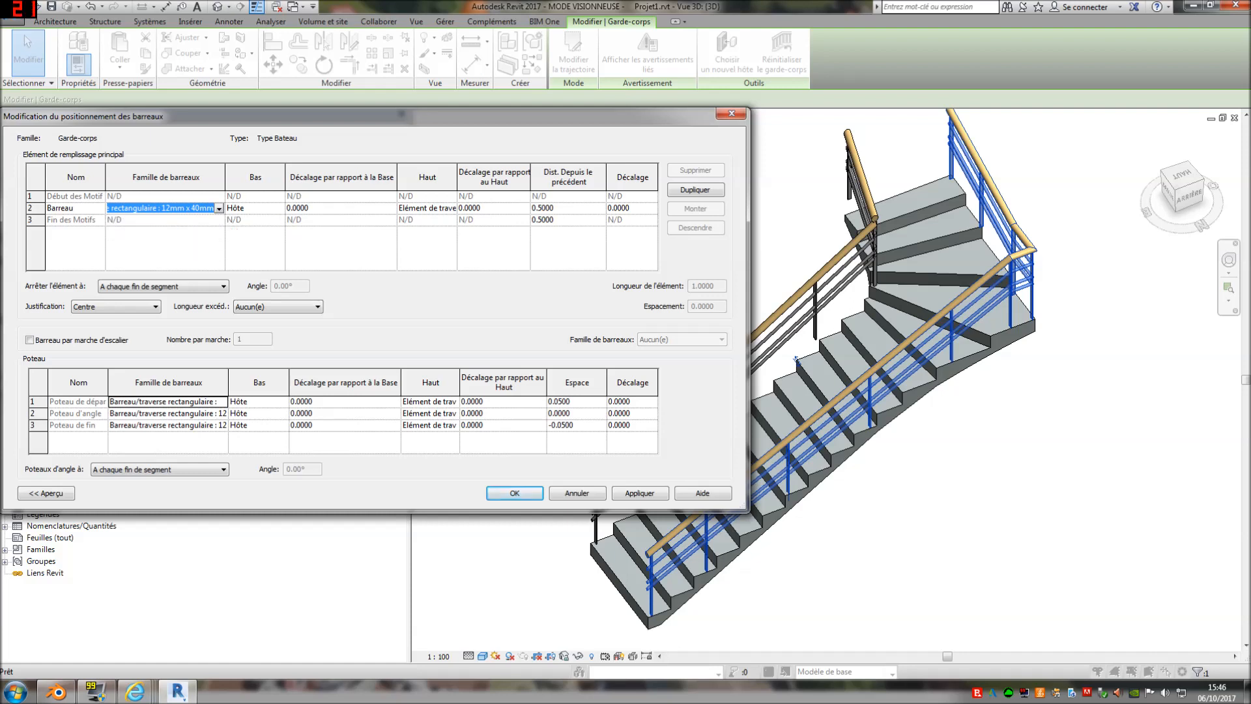
{"action": "left_click", "coordinate": [219, 208]}
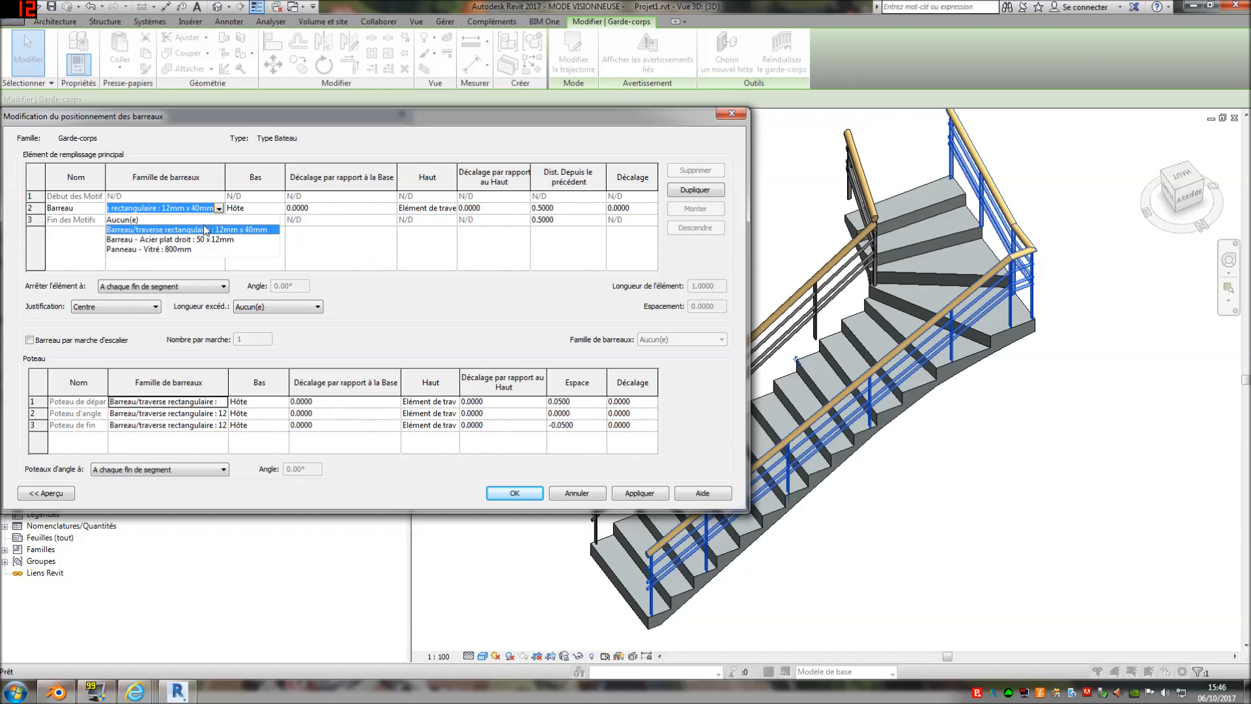
{"action": "left_click", "coordinate": [368, 154]}
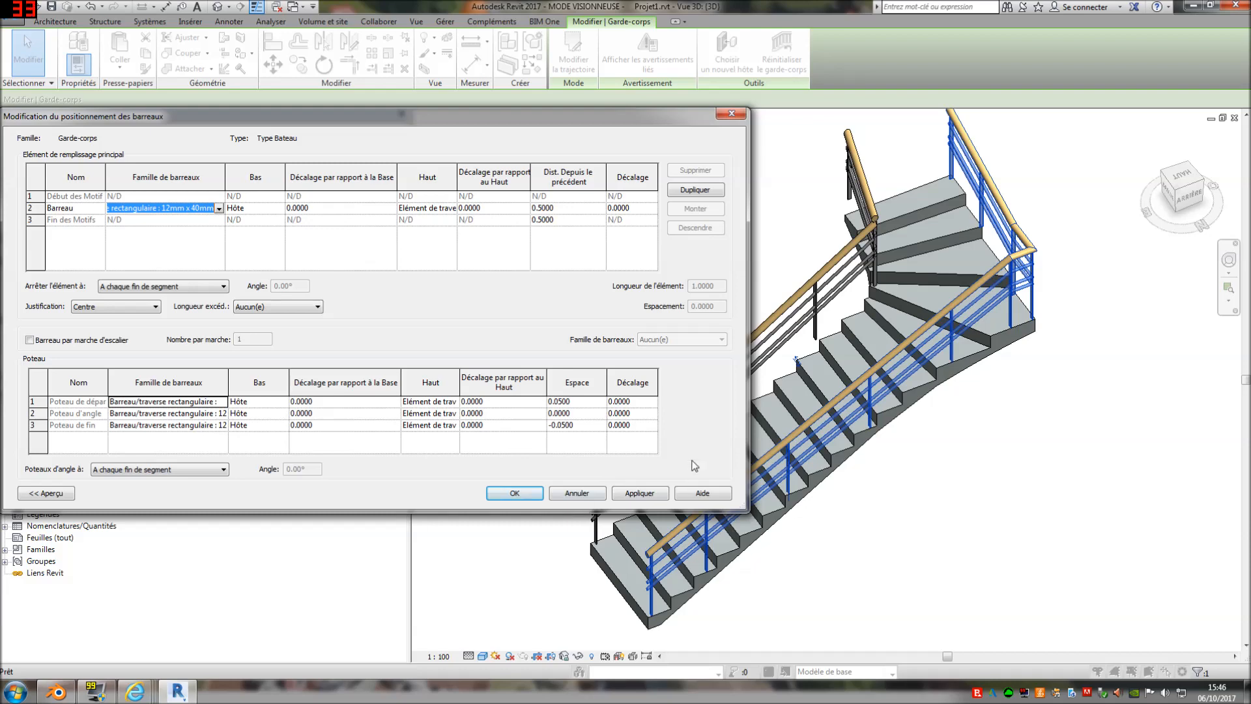
{"action": "left_click", "coordinate": [514, 493]}
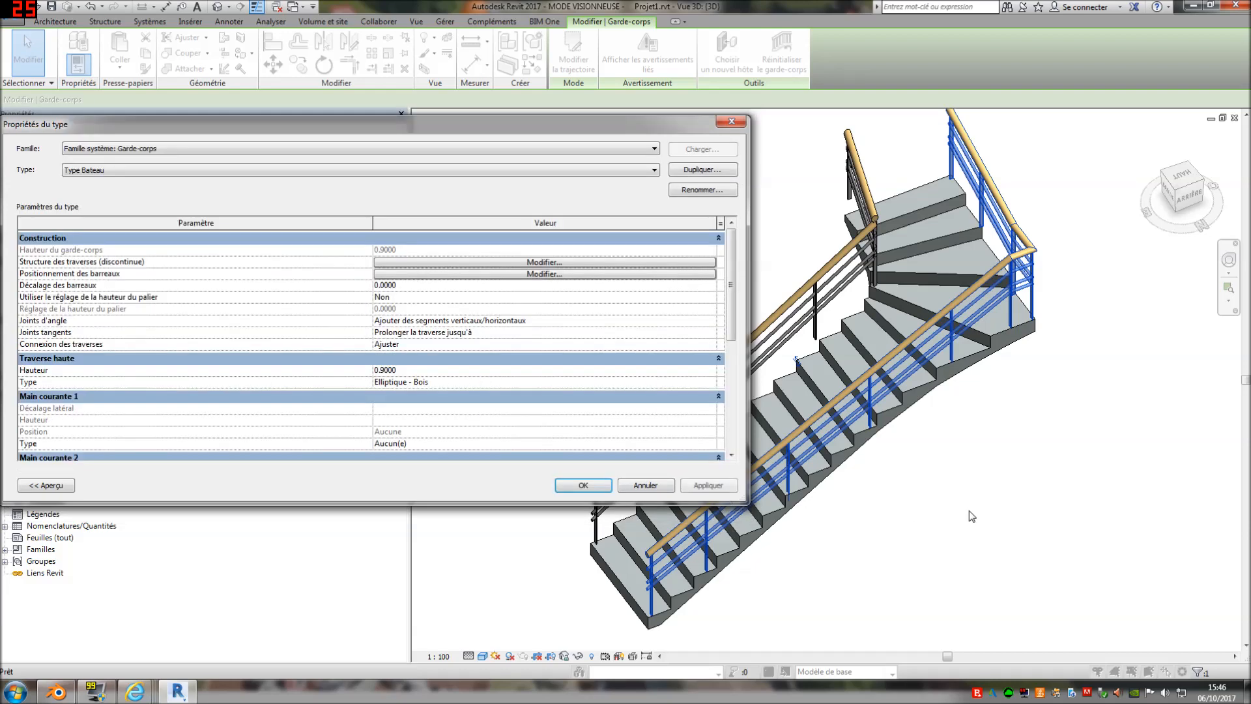
{"action": "left_click", "coordinate": [585, 488]}
{"action": "left_click", "coordinate": [1012, 523]}
{"action": "scroll", "coordinate": [959, 506], "scroll_direction": "down", "scroll_amount": 2}
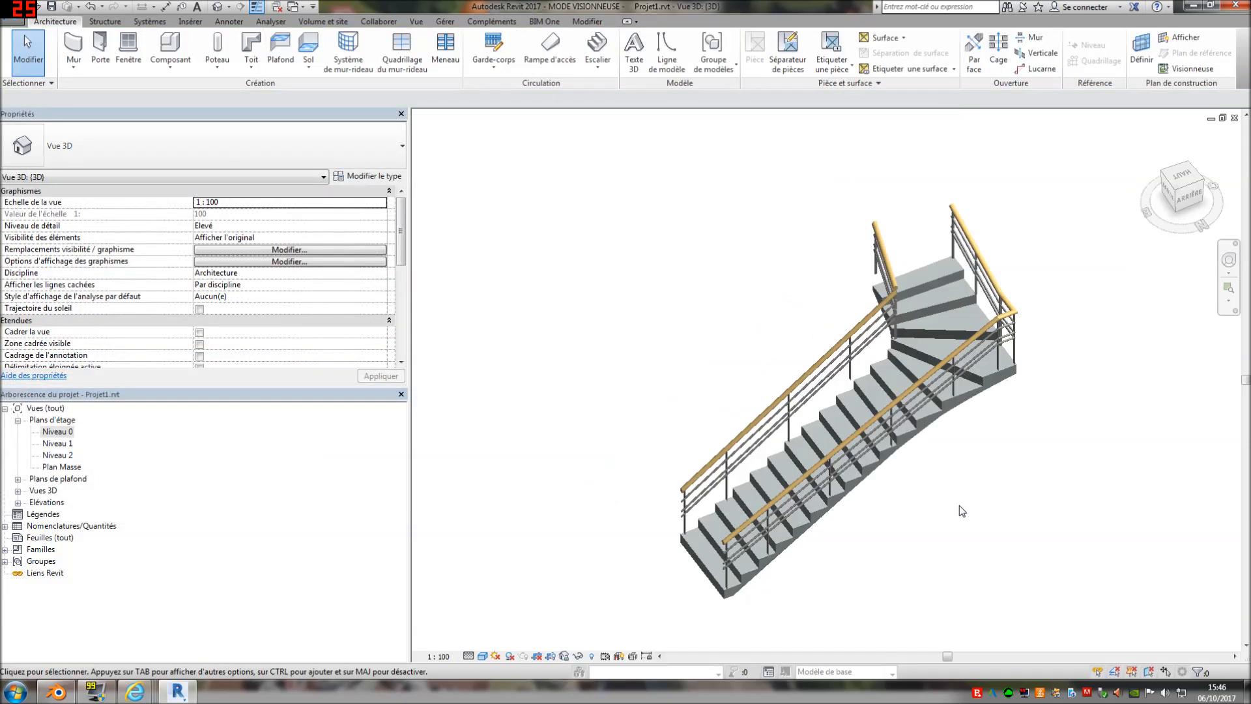